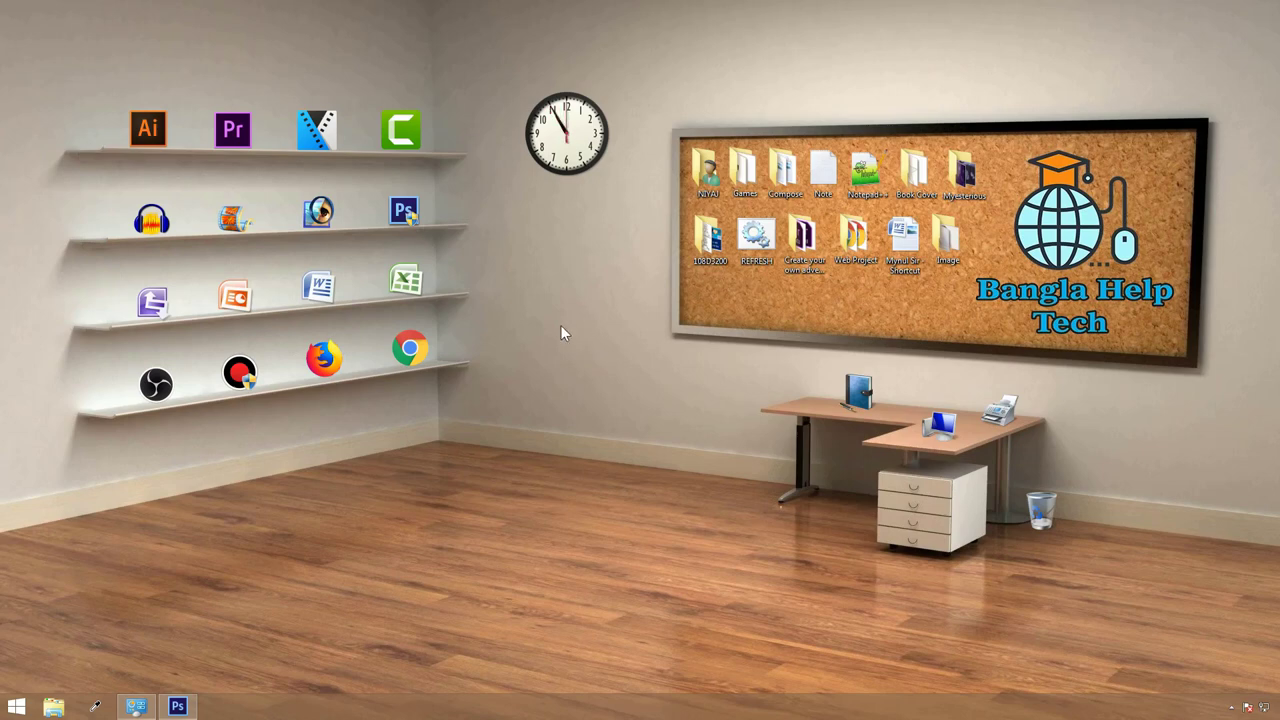
- Restore the running Photoshop window from the taskbar
click(186, 704)
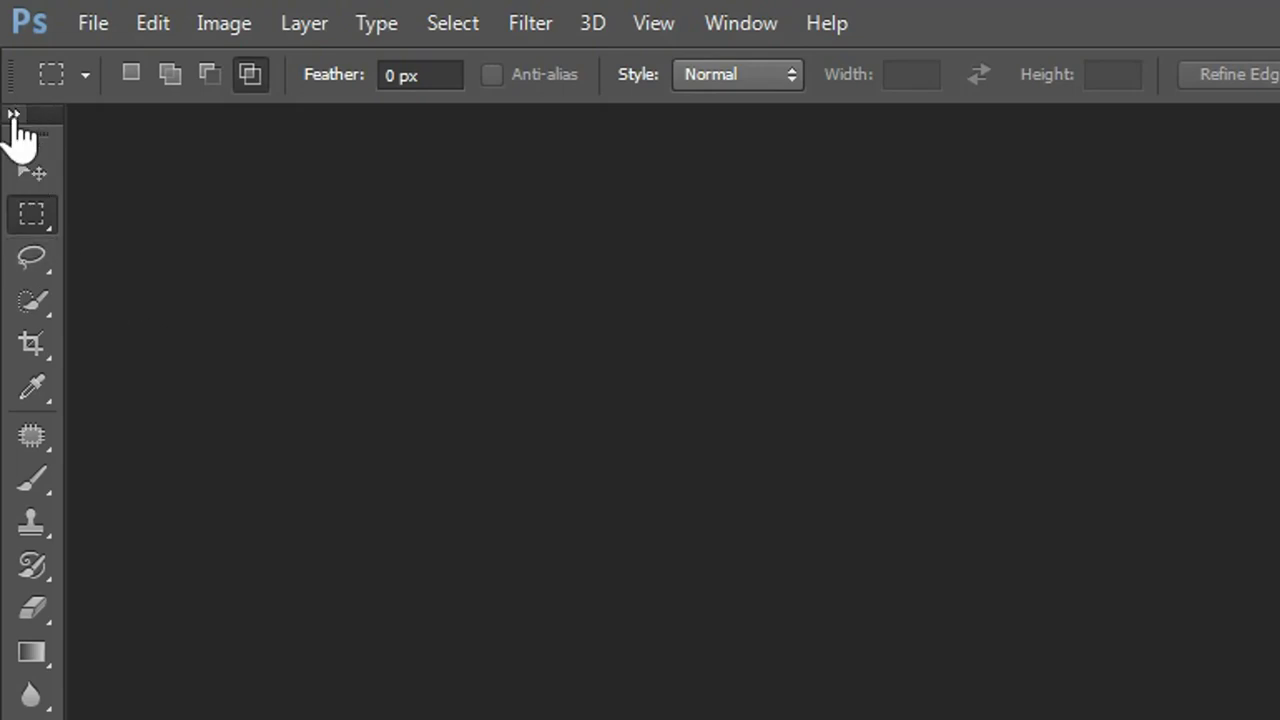
click(13, 115)
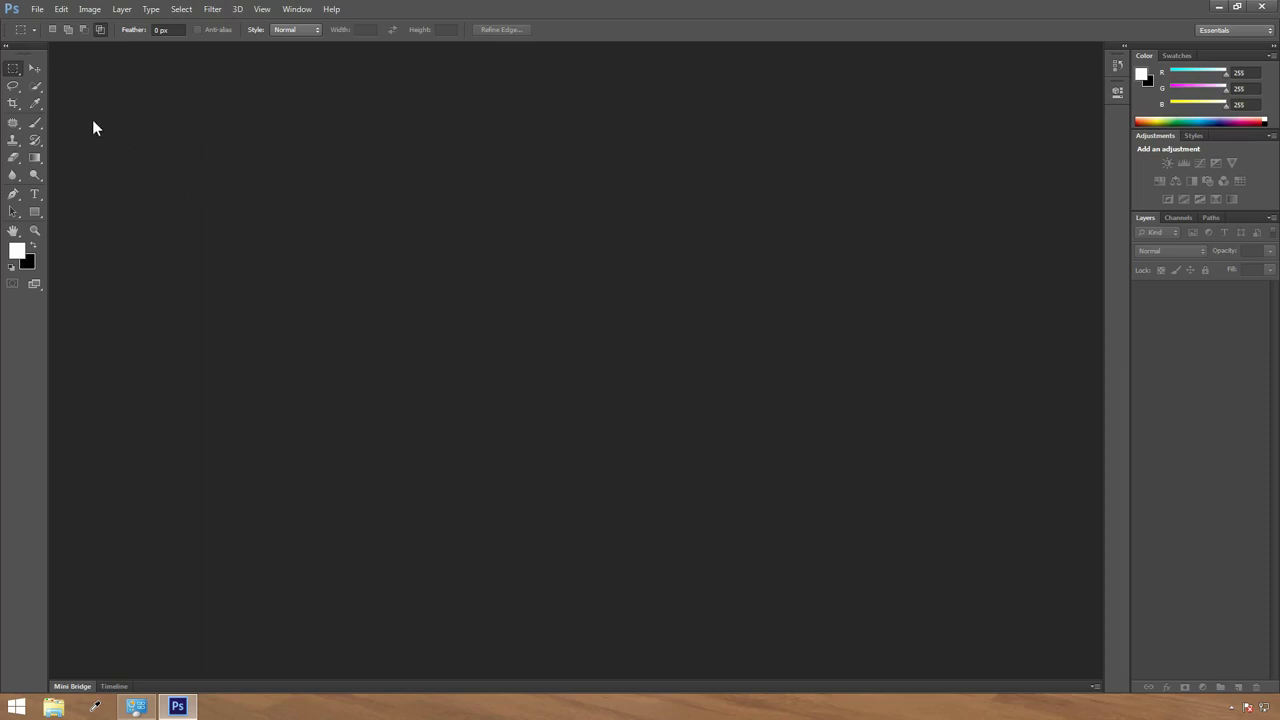
click(9, 47)
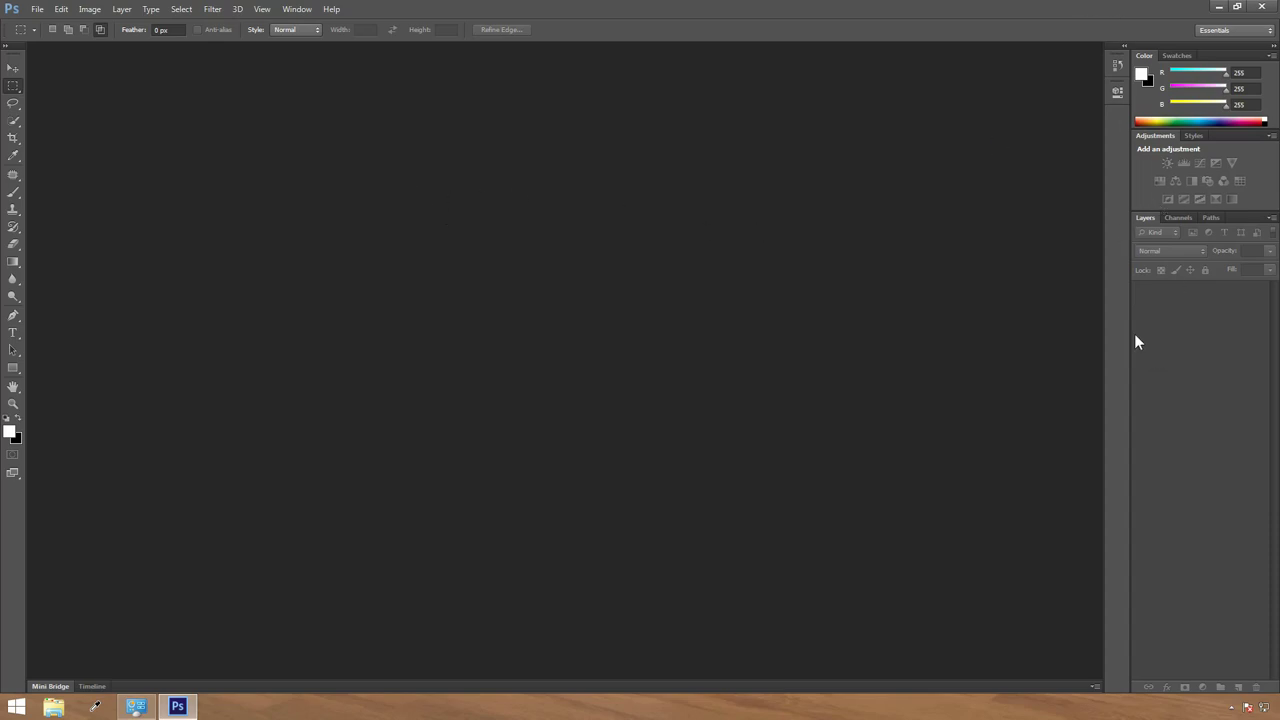
click(1265, 108)
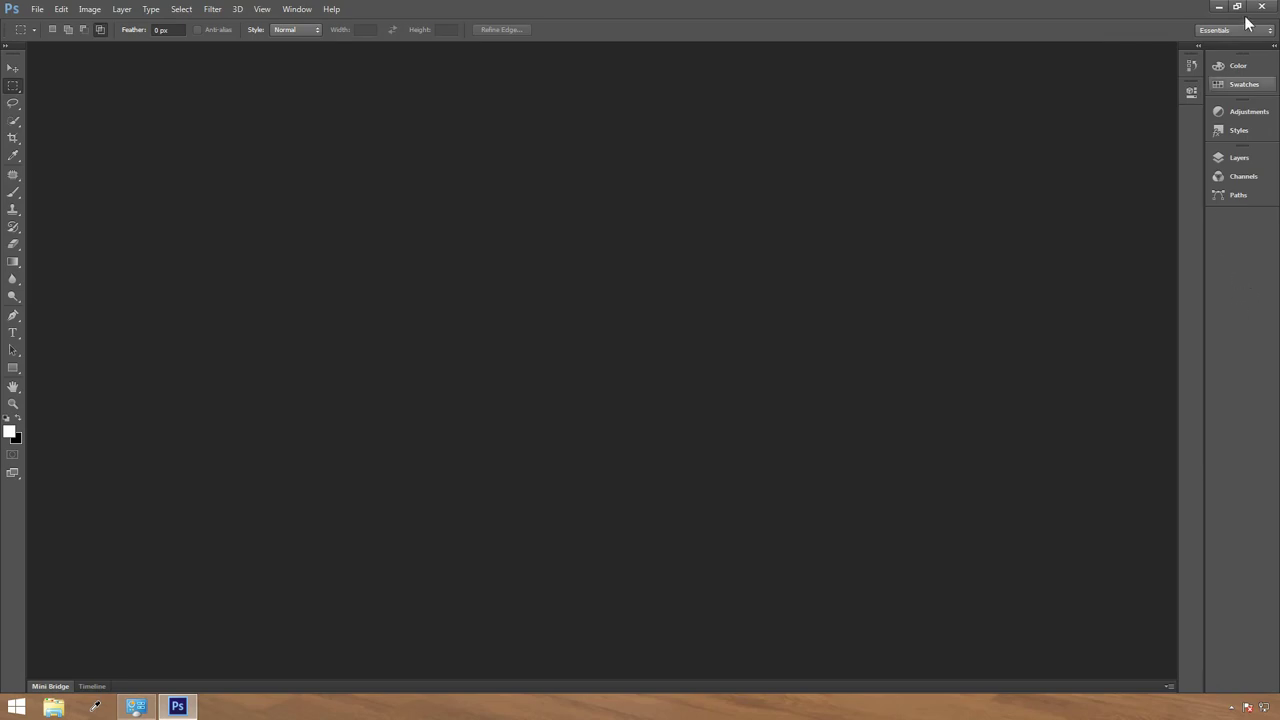
click(1274, 47)
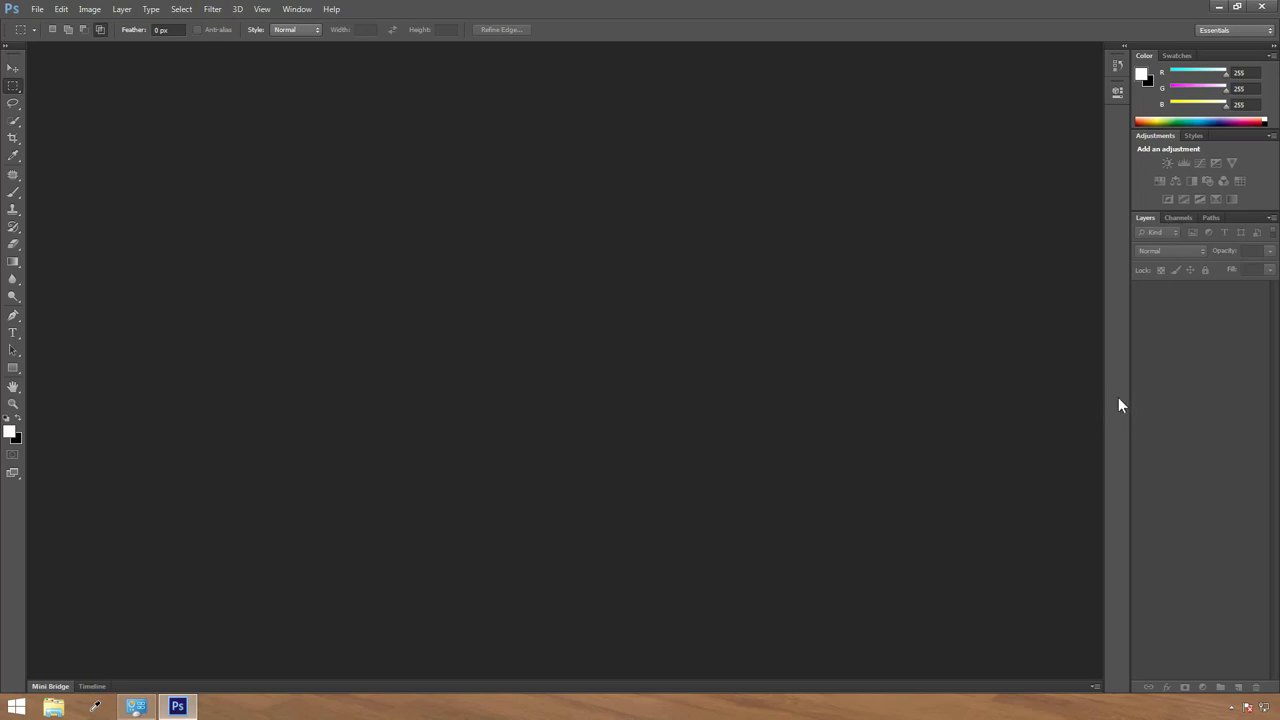
- Browse the Channels, Paths, Styles, Layers and Adjustments tabs, then float and close Channels
click(1175, 222)
click(1210, 220)
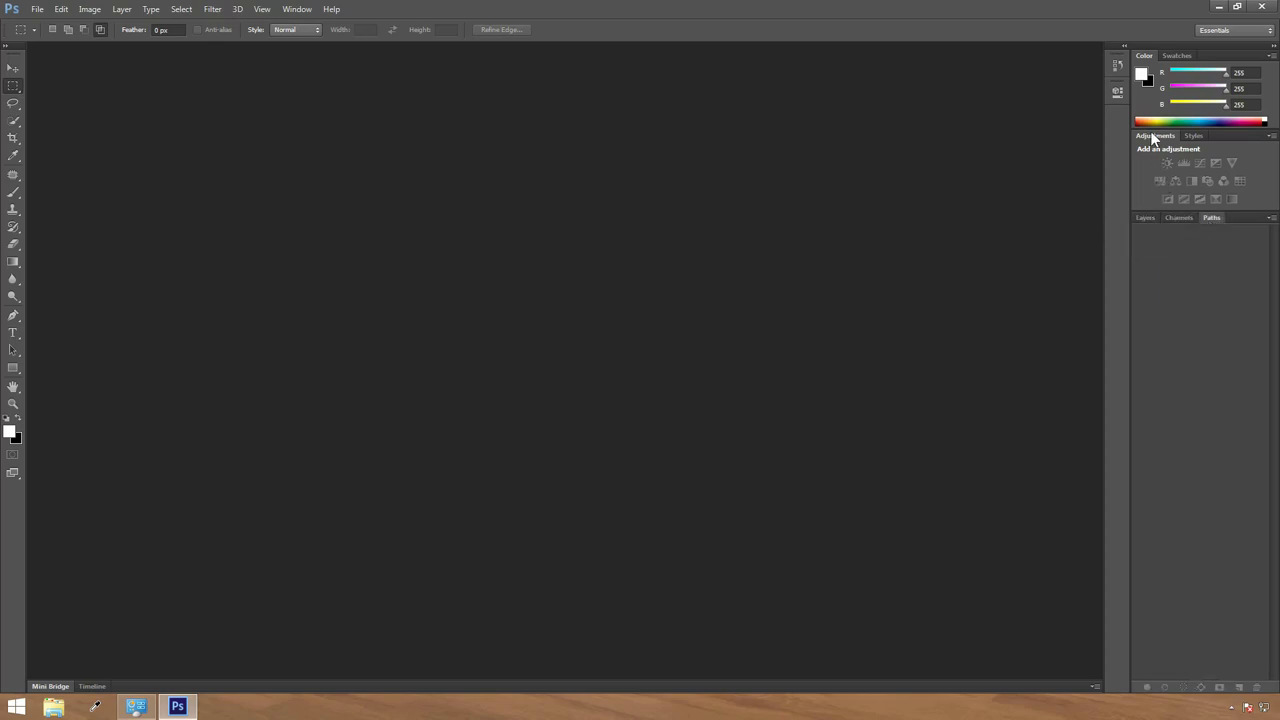
click(1193, 135)
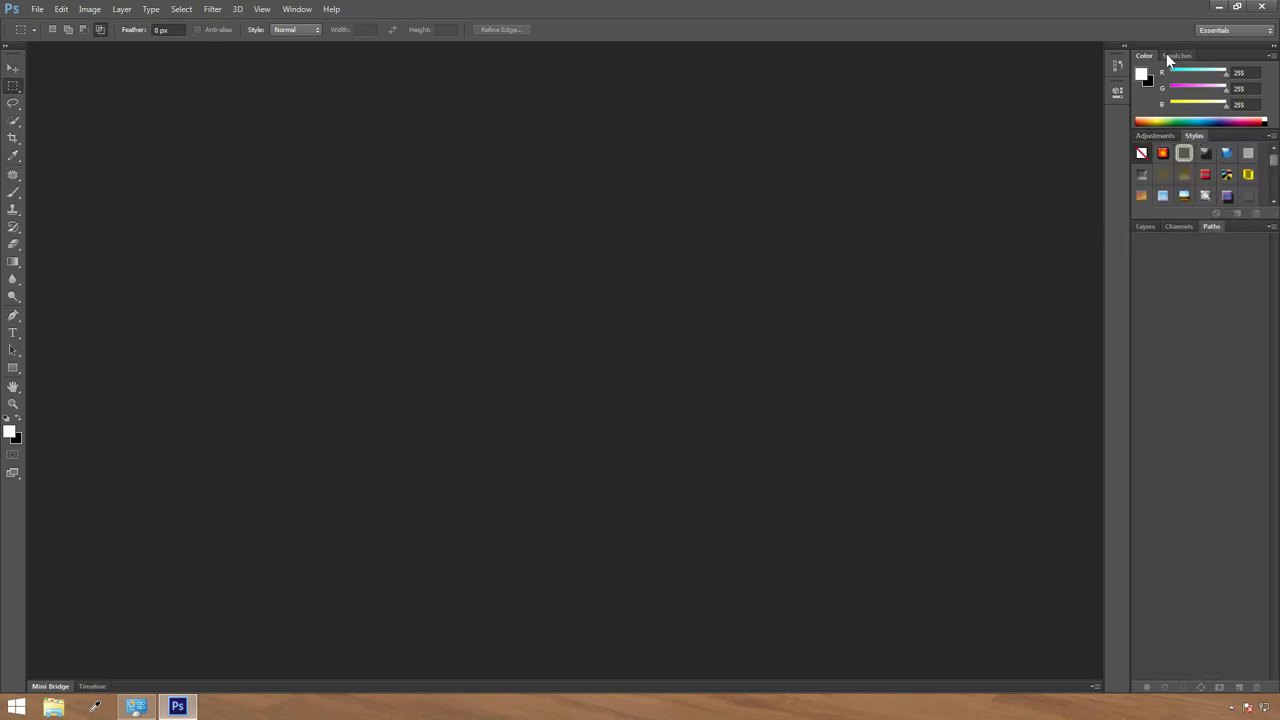
click(1146, 226)
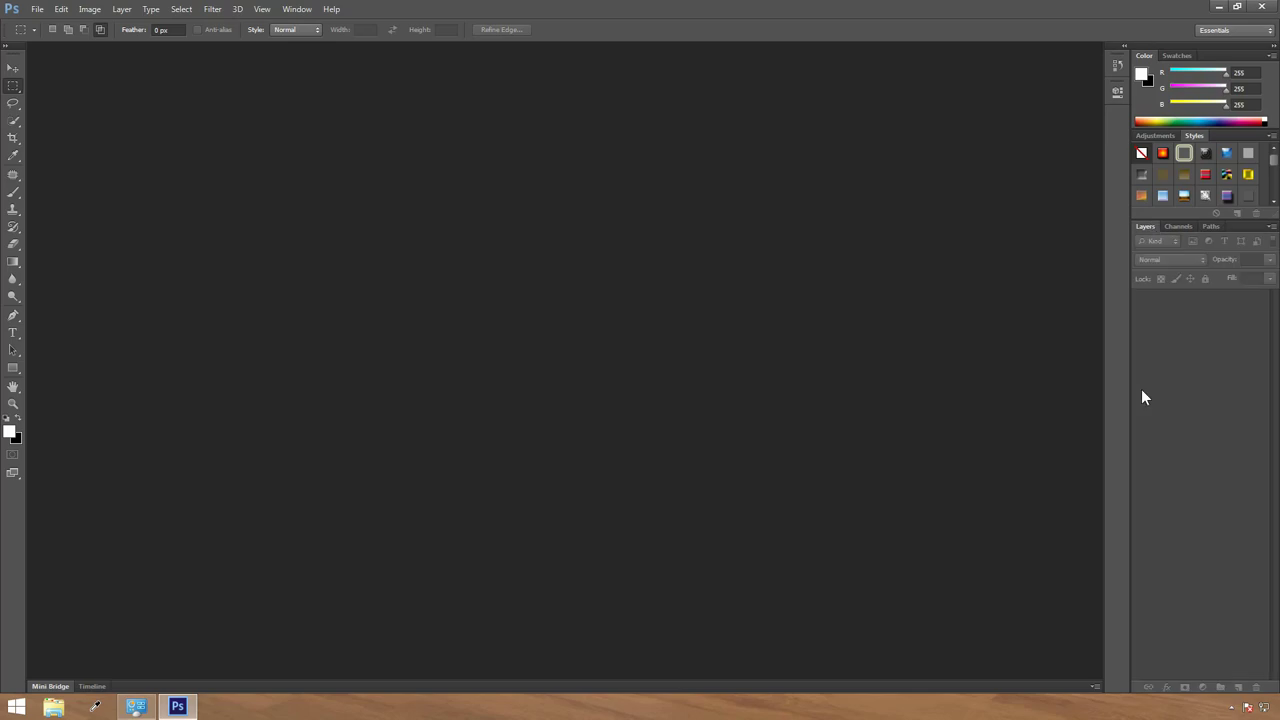
click(1147, 137)
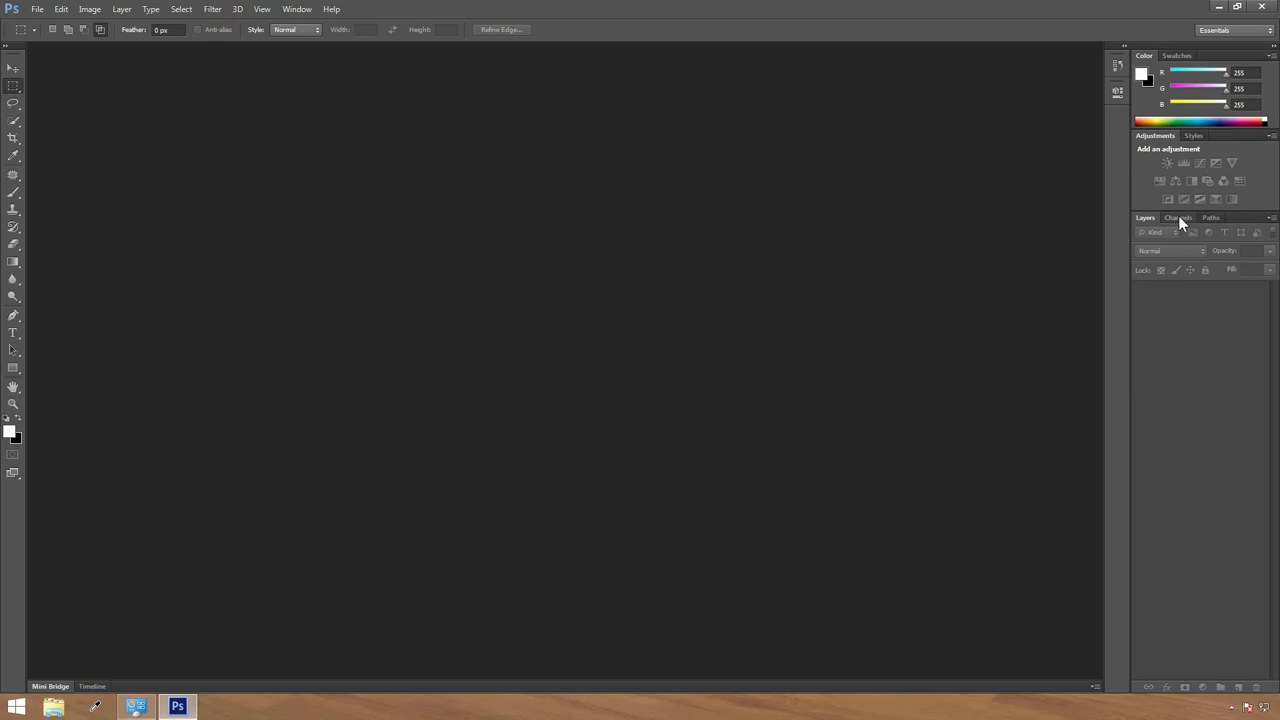
drag(1178, 215, 757, 165)
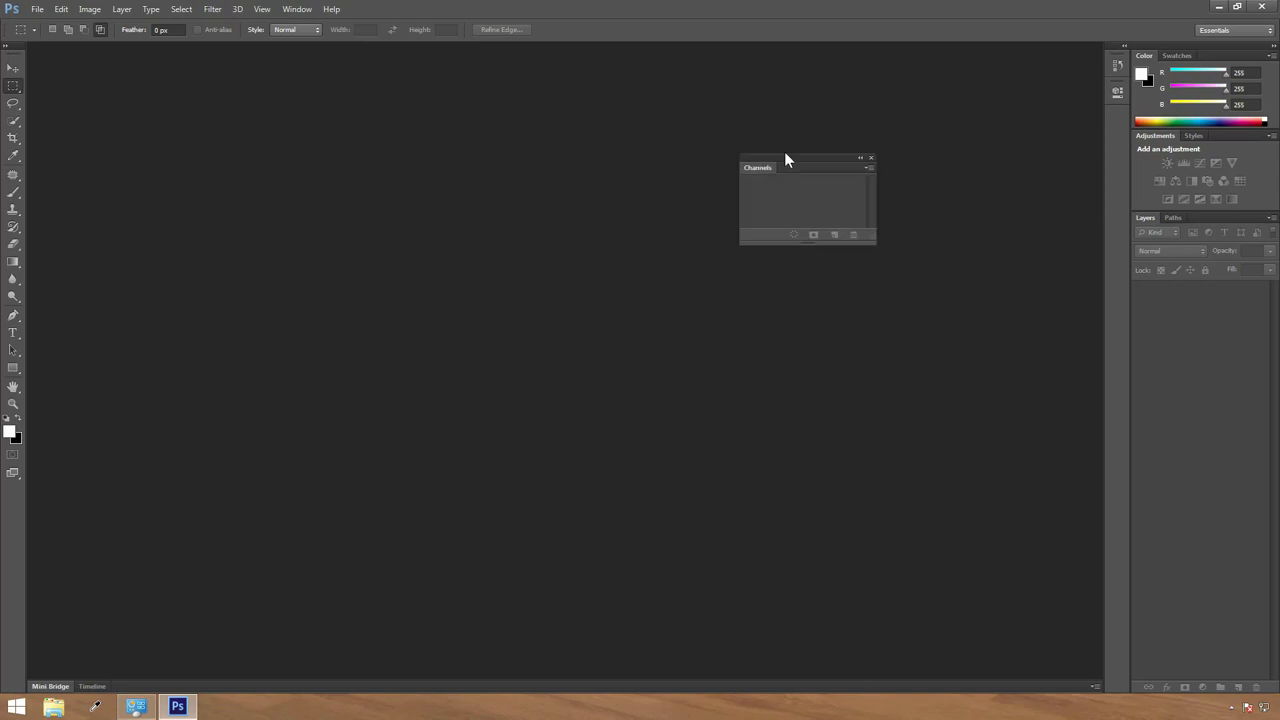
click(871, 157)
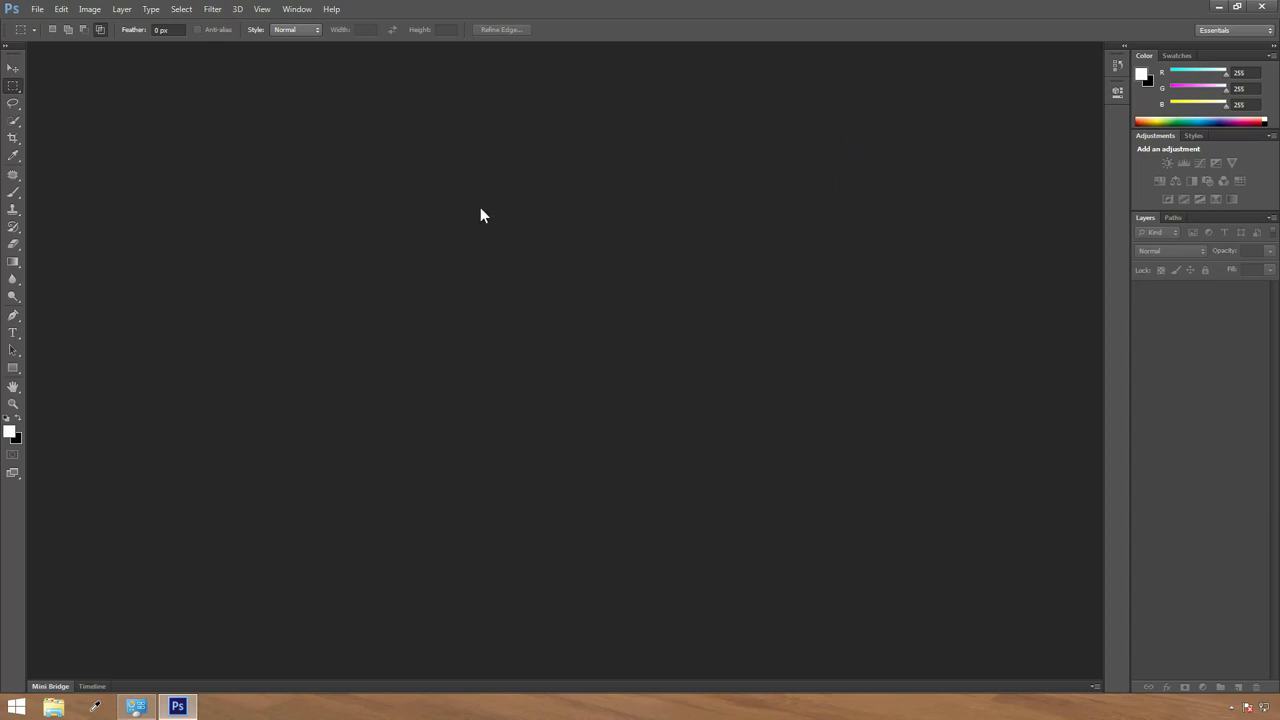
- Reopen Channels from the Window menu and dock it between Layers and Paths
click(299, 12)
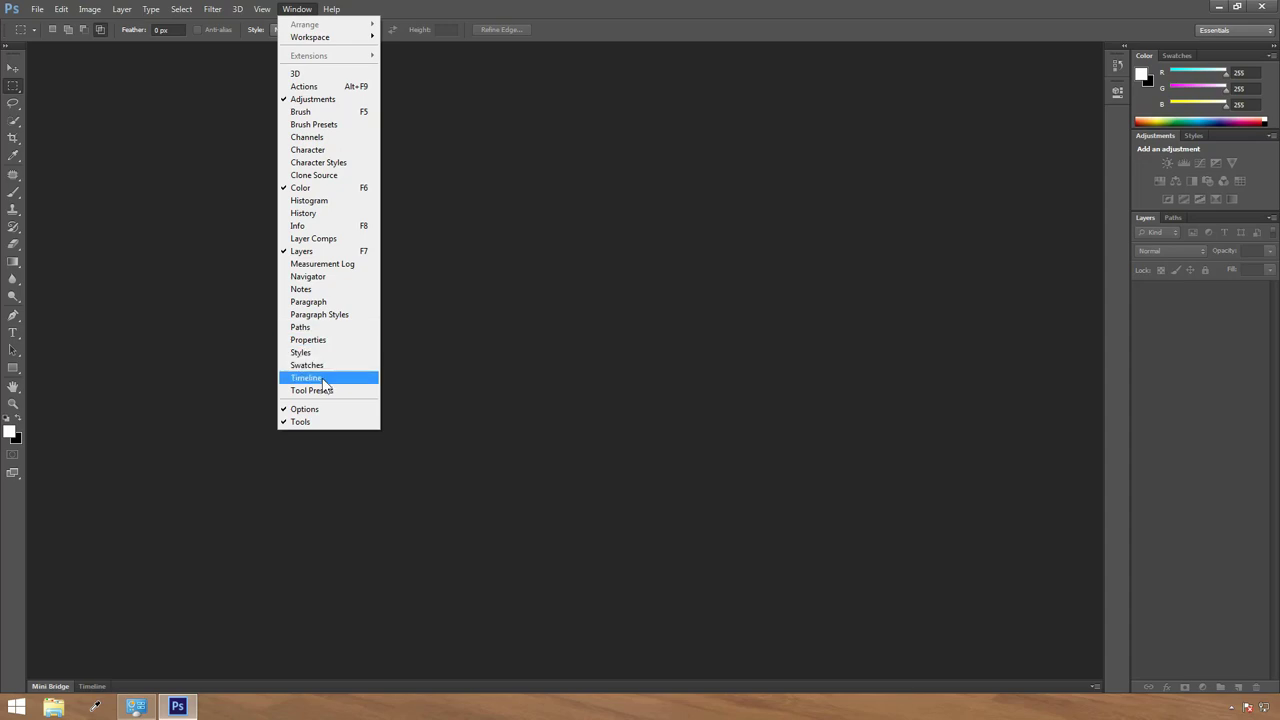
click(319, 141)
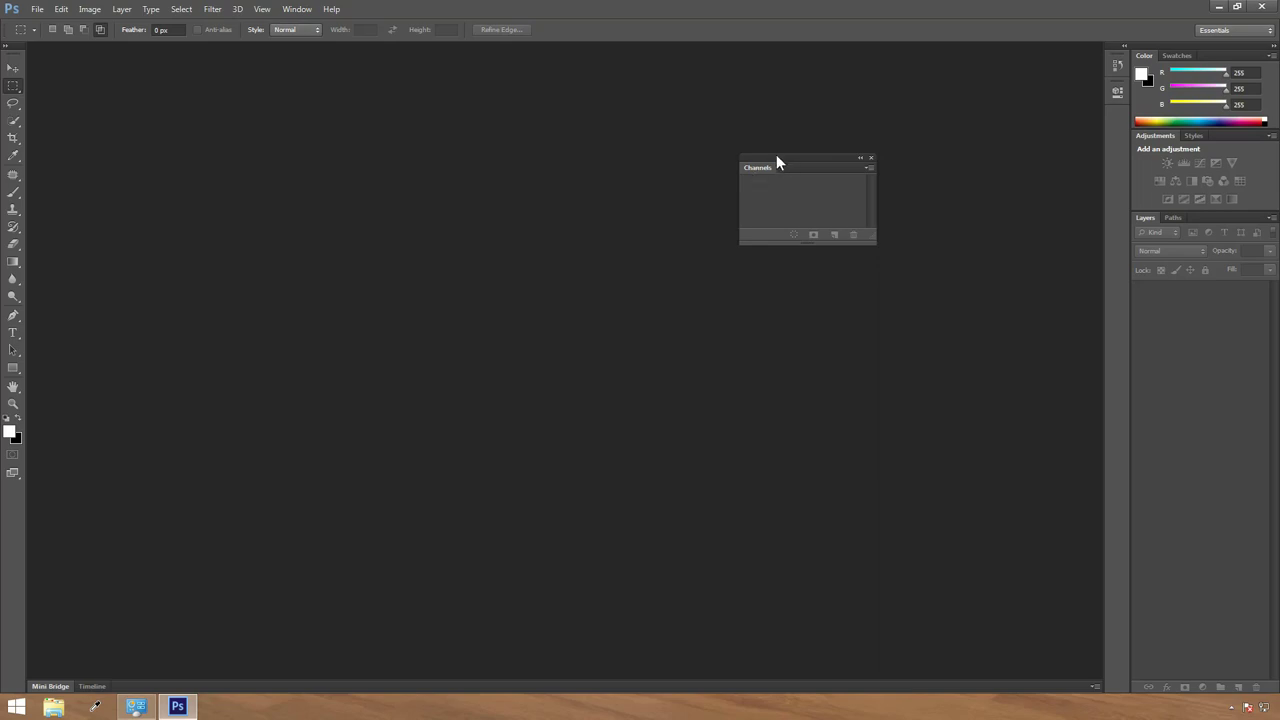
drag(777, 157, 1214, 217)
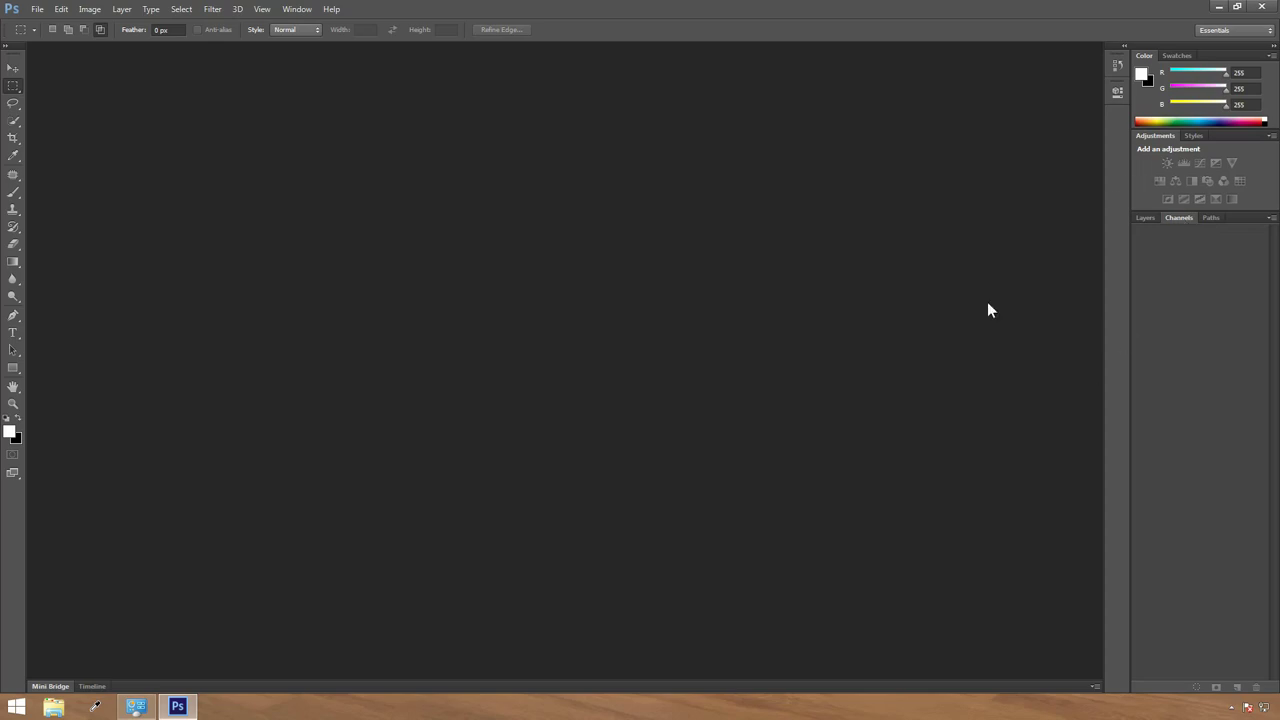
click(302, 12)
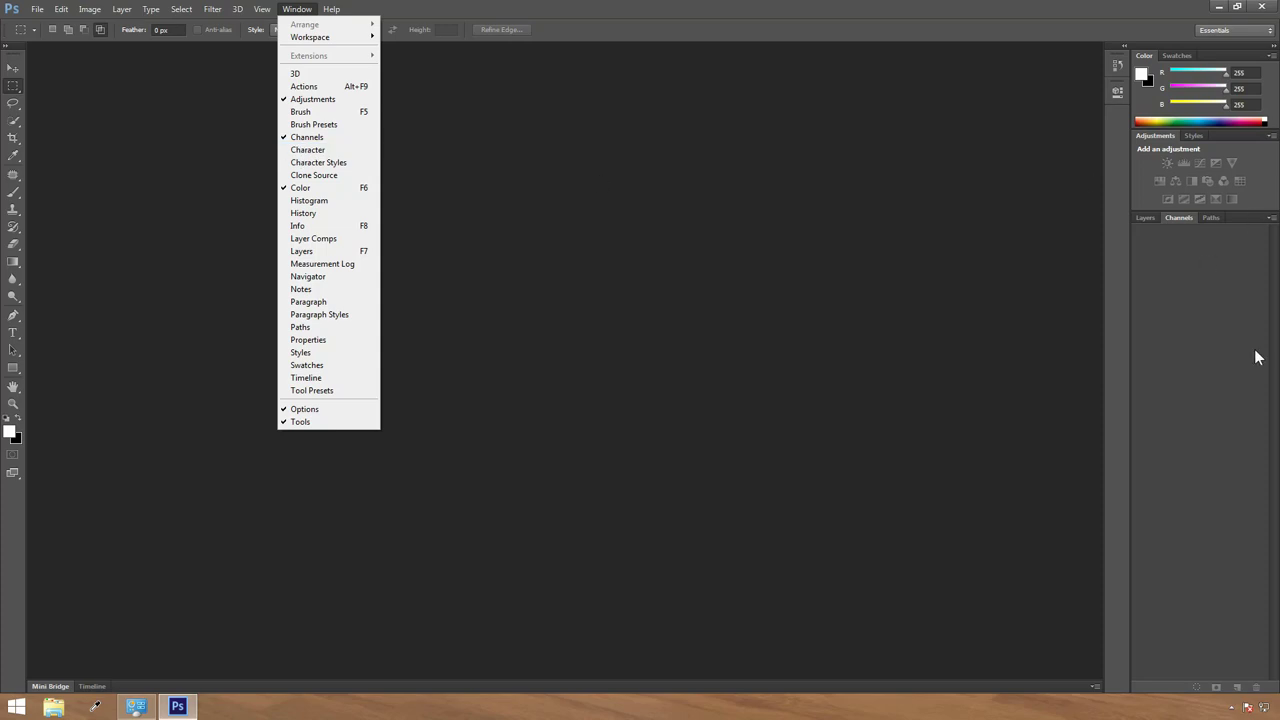
click(801, 327)
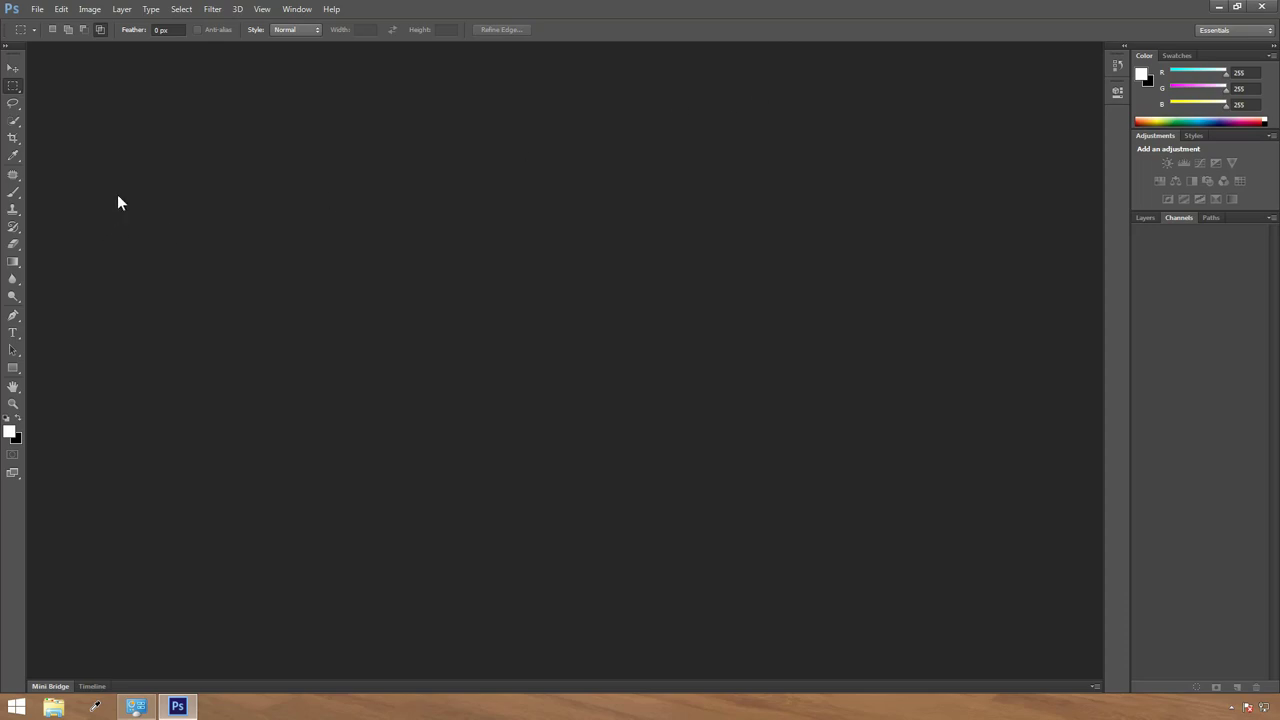
- Open the New document dialog from the File menu and reposition it
click(36, 12)
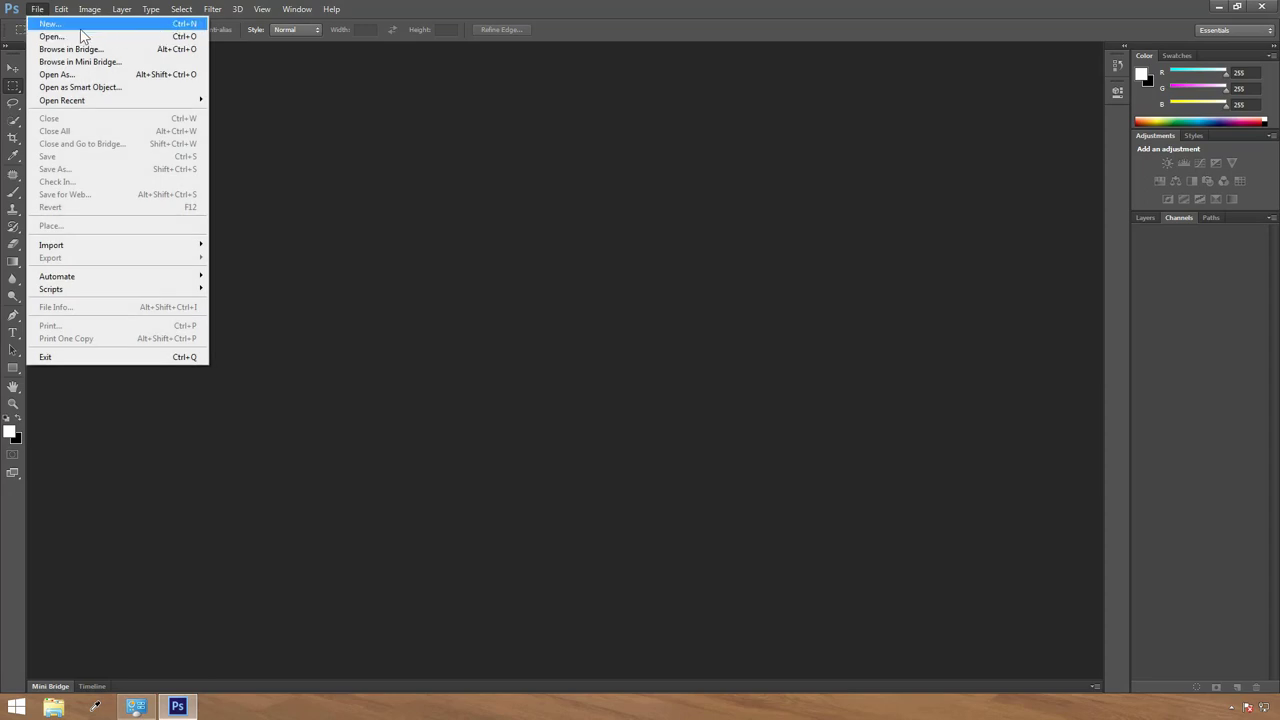
mouse_move(89, 12)
mouse_move(37, 12)
click(126, 26)
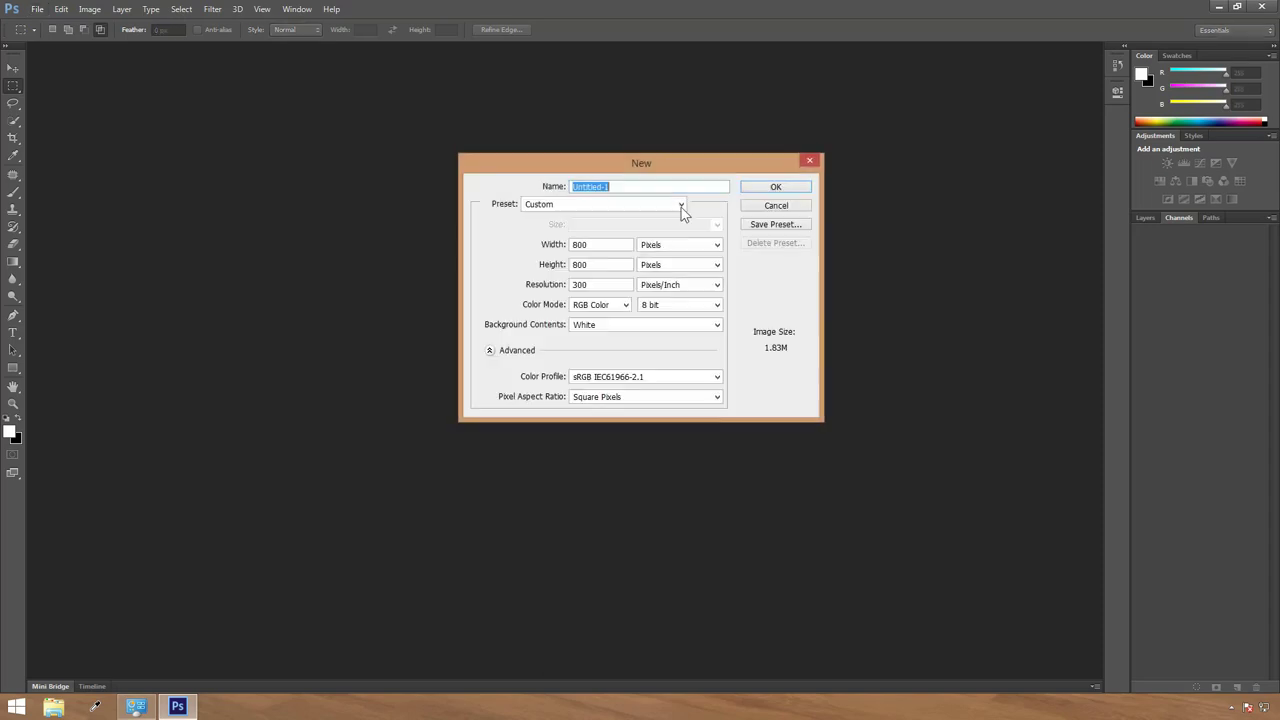
drag(617, 202, 629, 155)
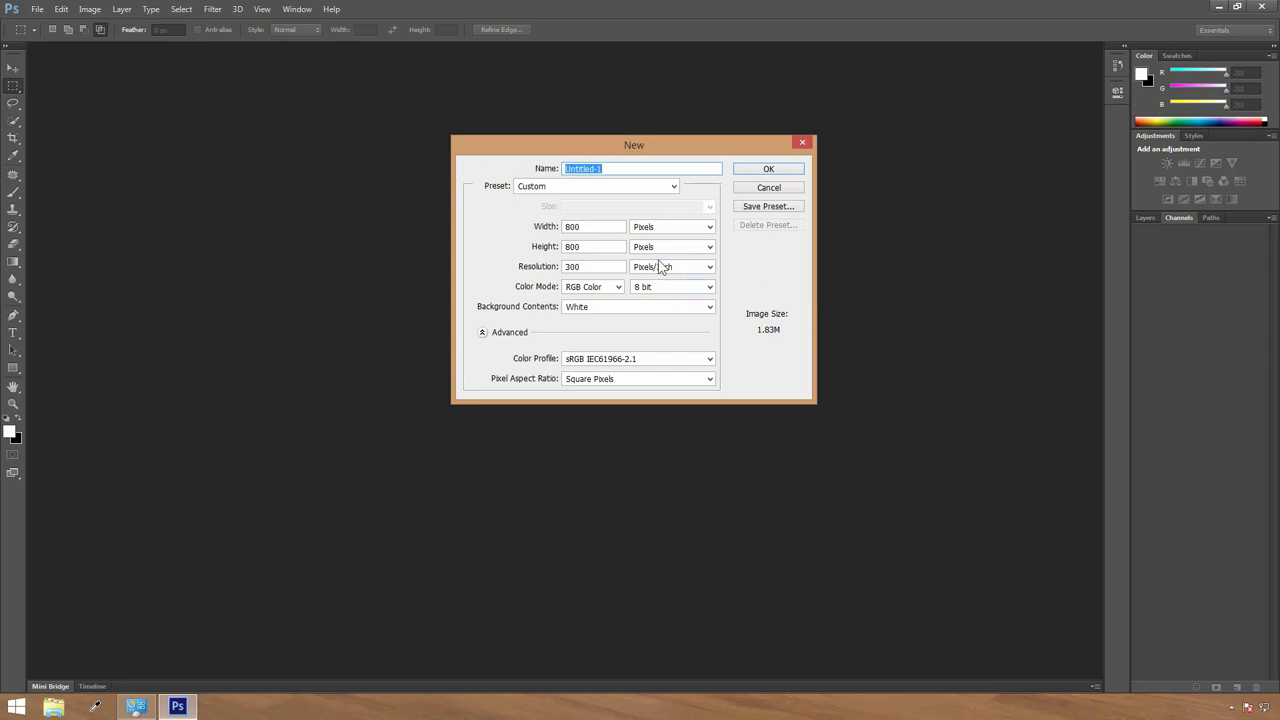
- Inspect the 800 × 800 Width and Height values, keeping the unit as Pixels
click(589, 228)
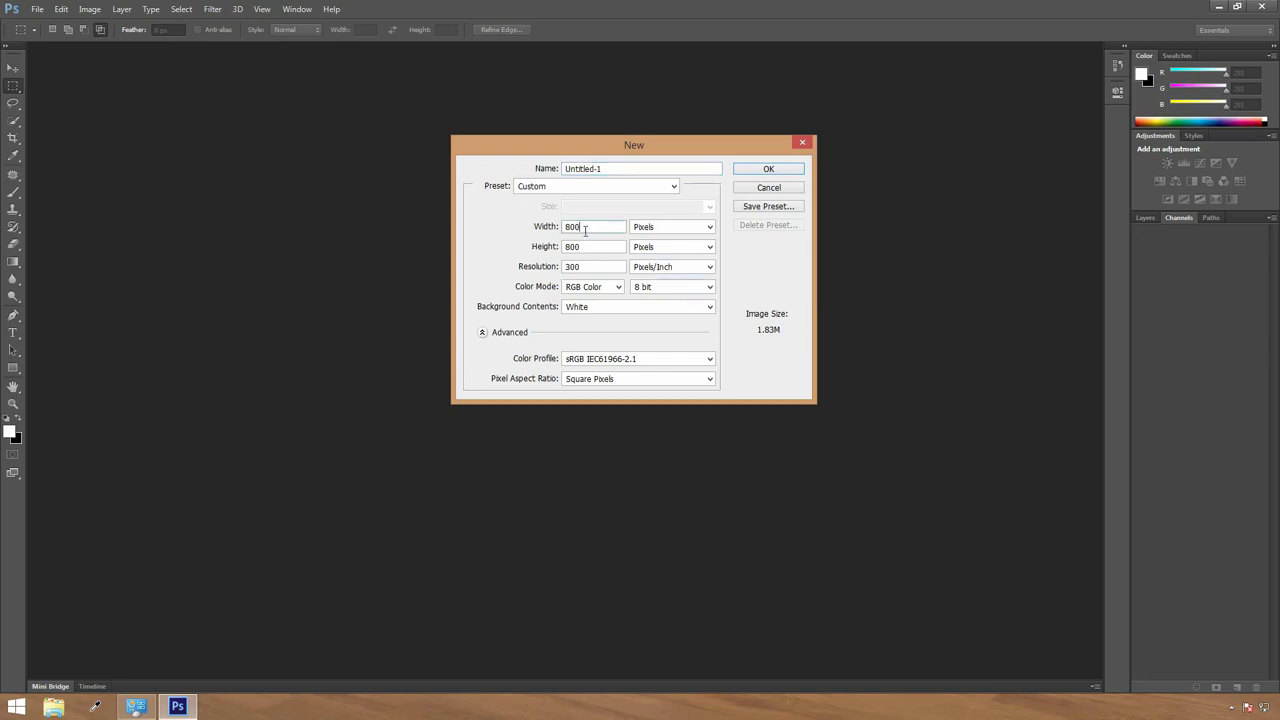
double_click(585, 229)
drag(600, 247, 572, 253)
double_click(588, 248)
key(shift+Tab)
key(Tab)
click(670, 229)
click(670, 236)
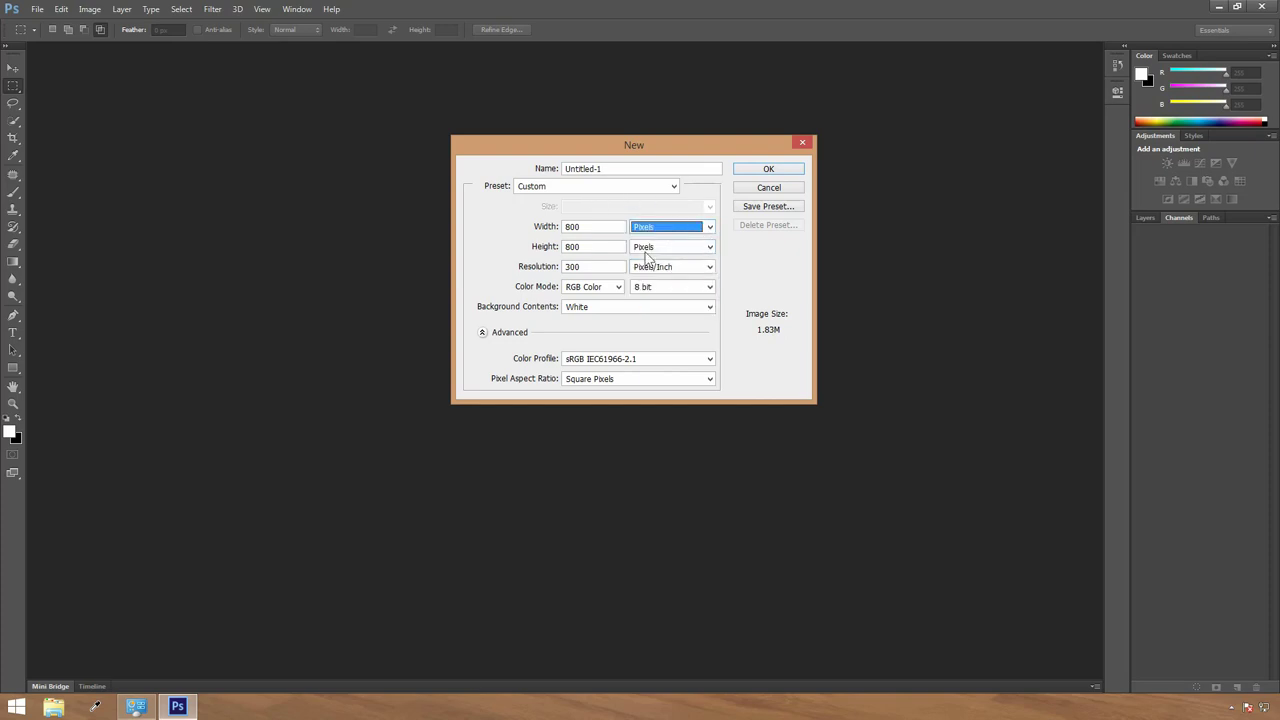
- Switch the document size units to Inches, showing 2.667 × 2.667
click(712, 230)
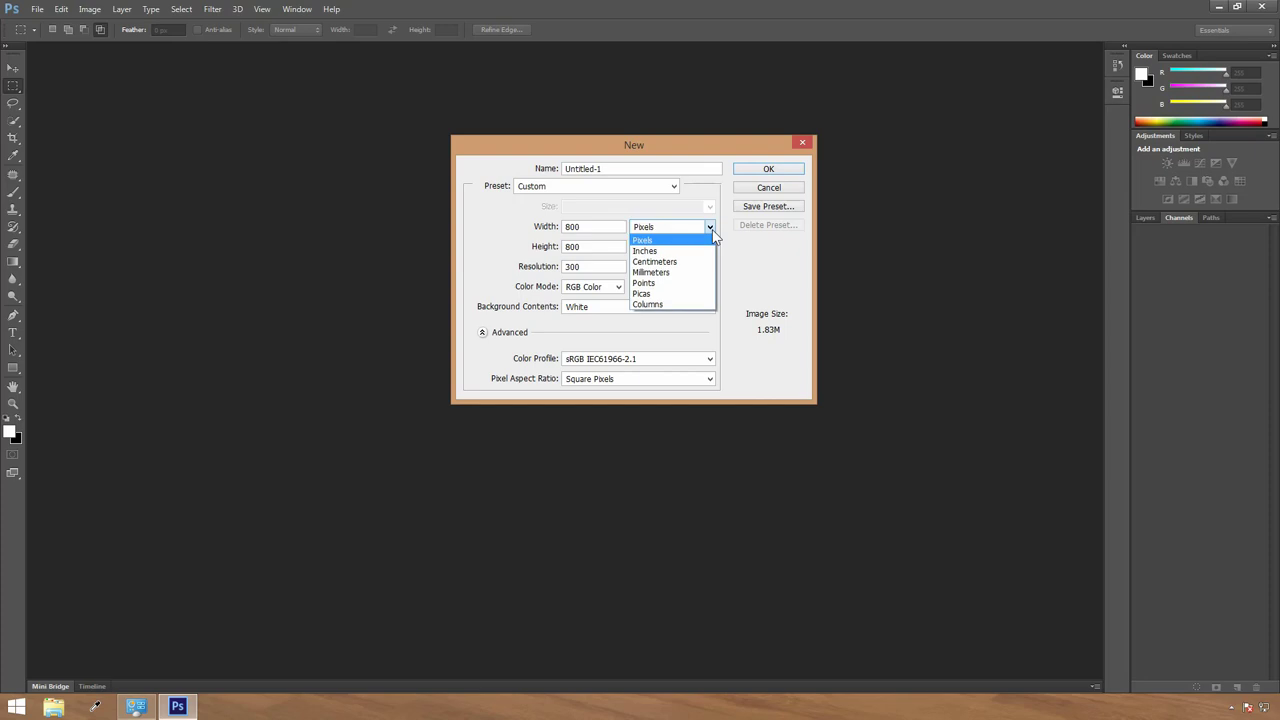
click(663, 251)
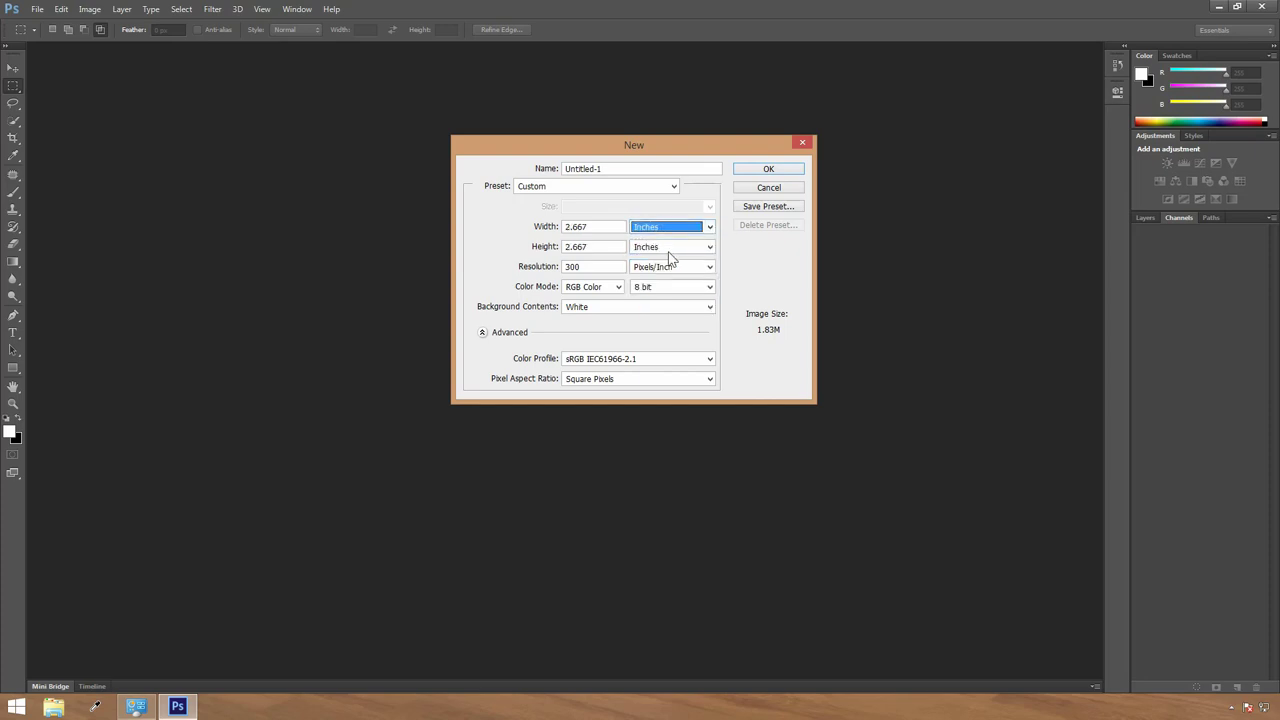
click(551, 229)
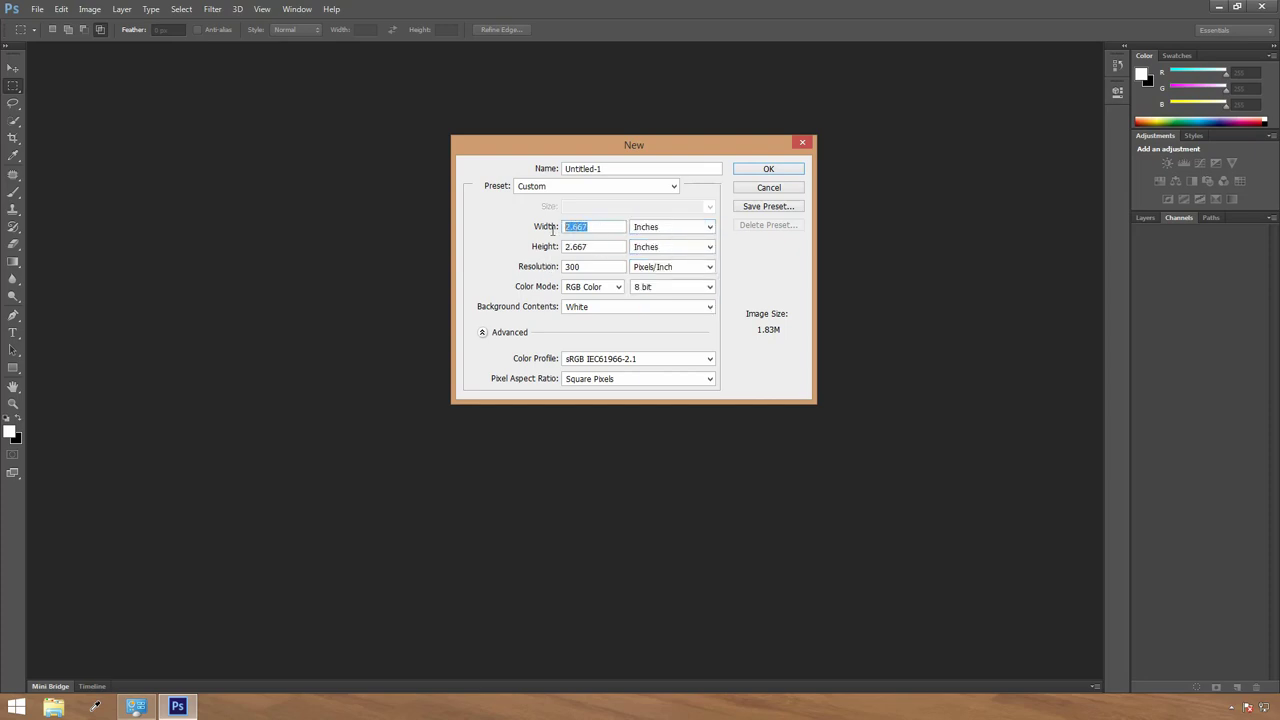
double_click(606, 247)
click(549, 232)
double_click(594, 249)
- Try a Resolution of 72, restore it to 300, and view the Background Contents options
click(585, 267)
double_click(585, 267)
text(72)
drag(593, 269, 563, 272)
text(300)
key(ctrl+a)
click(603, 266)
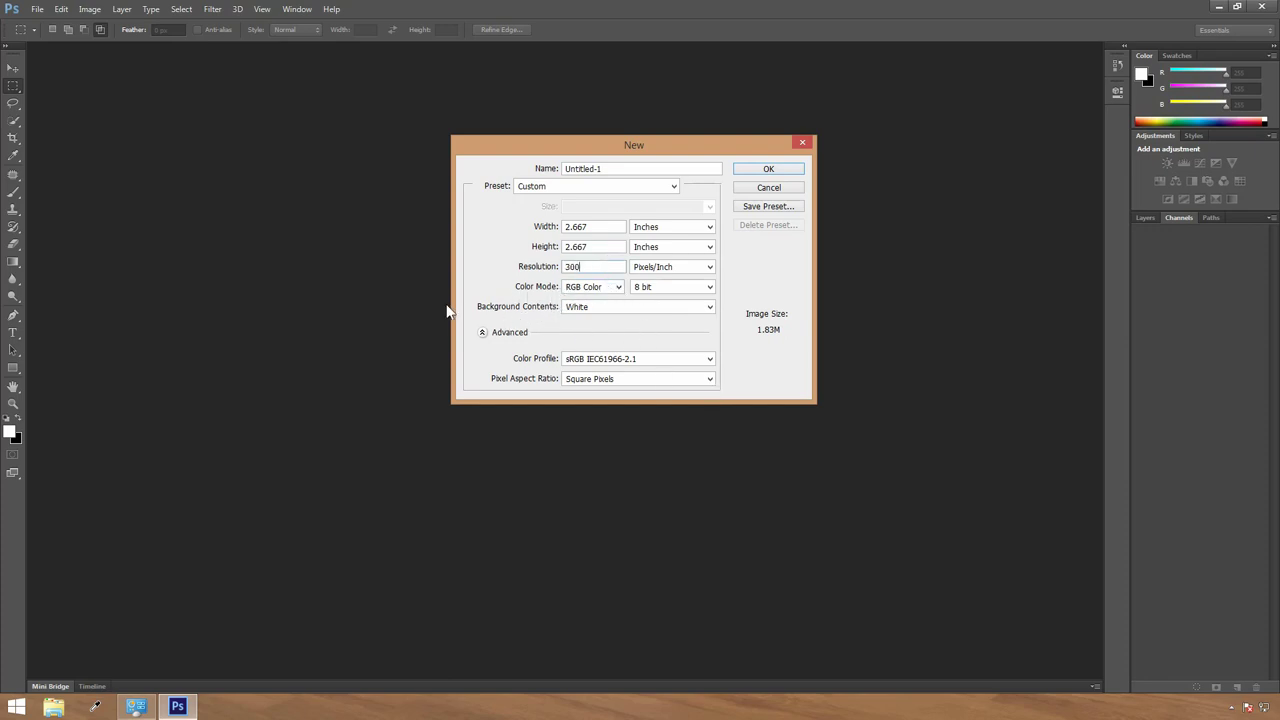
click(695, 318)
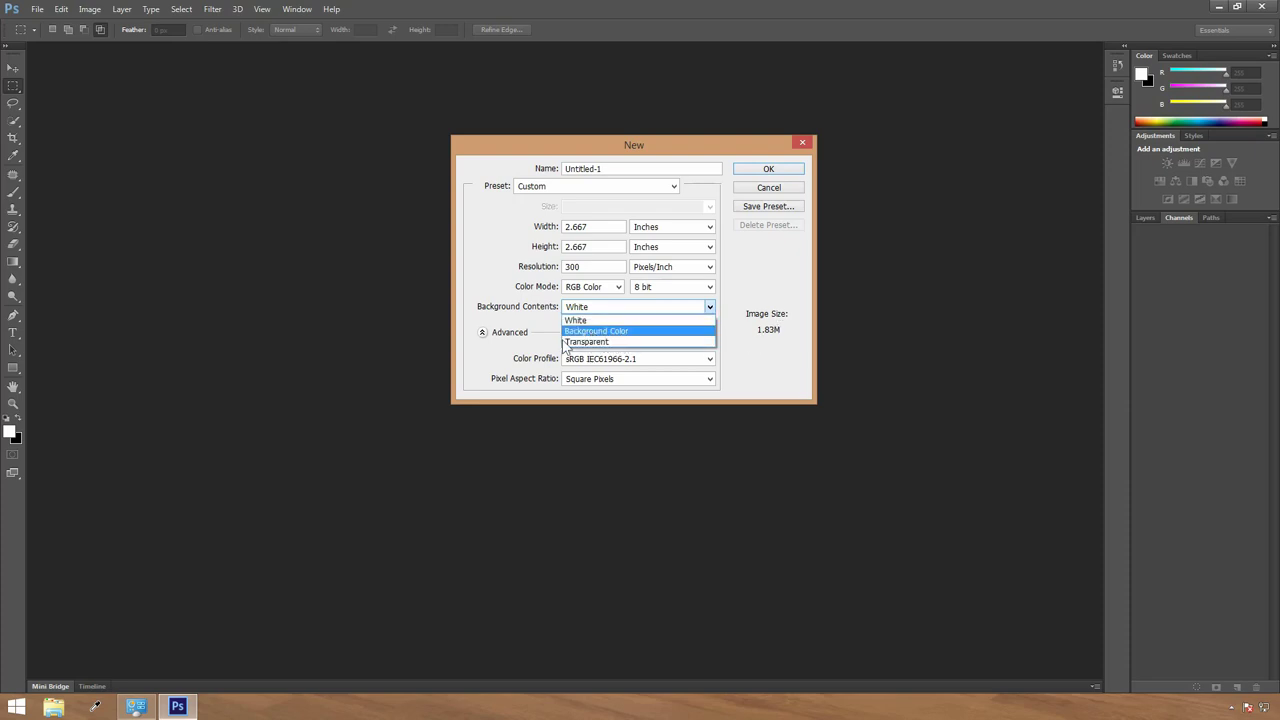
- Change Background Contents from Background Color to White and toggle the advanced settings
click(603, 332)
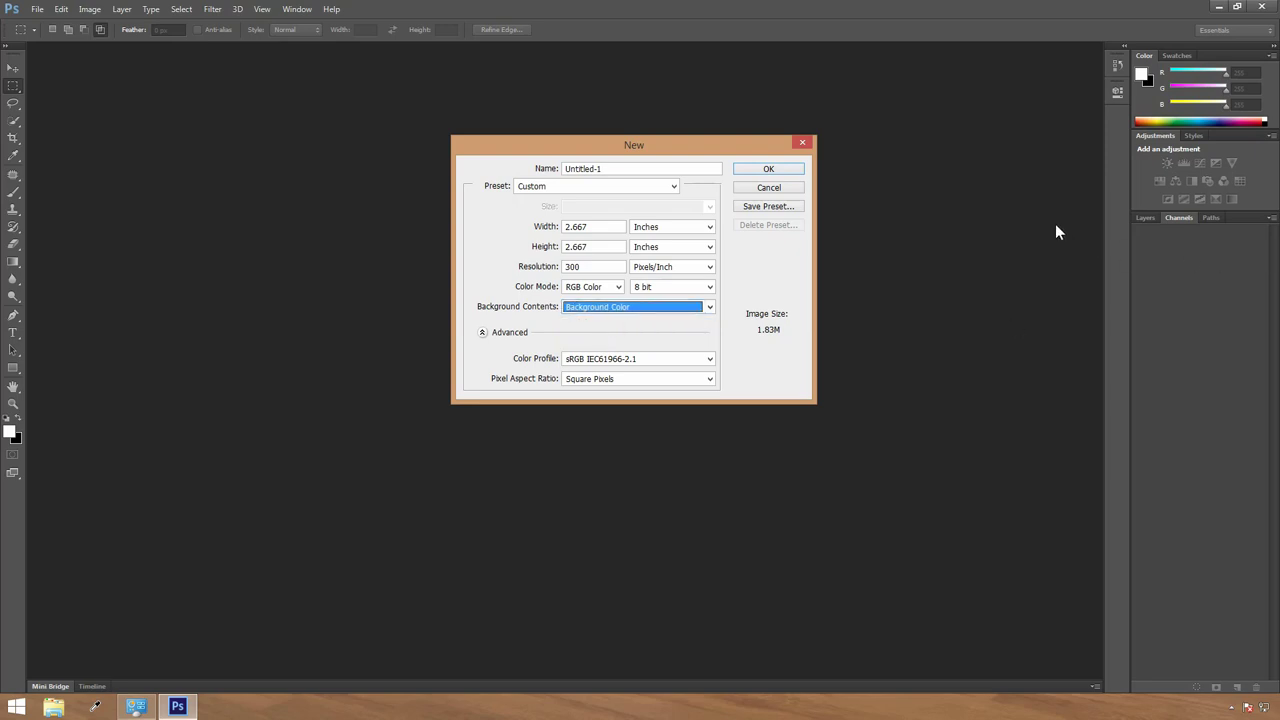
click(710, 307)
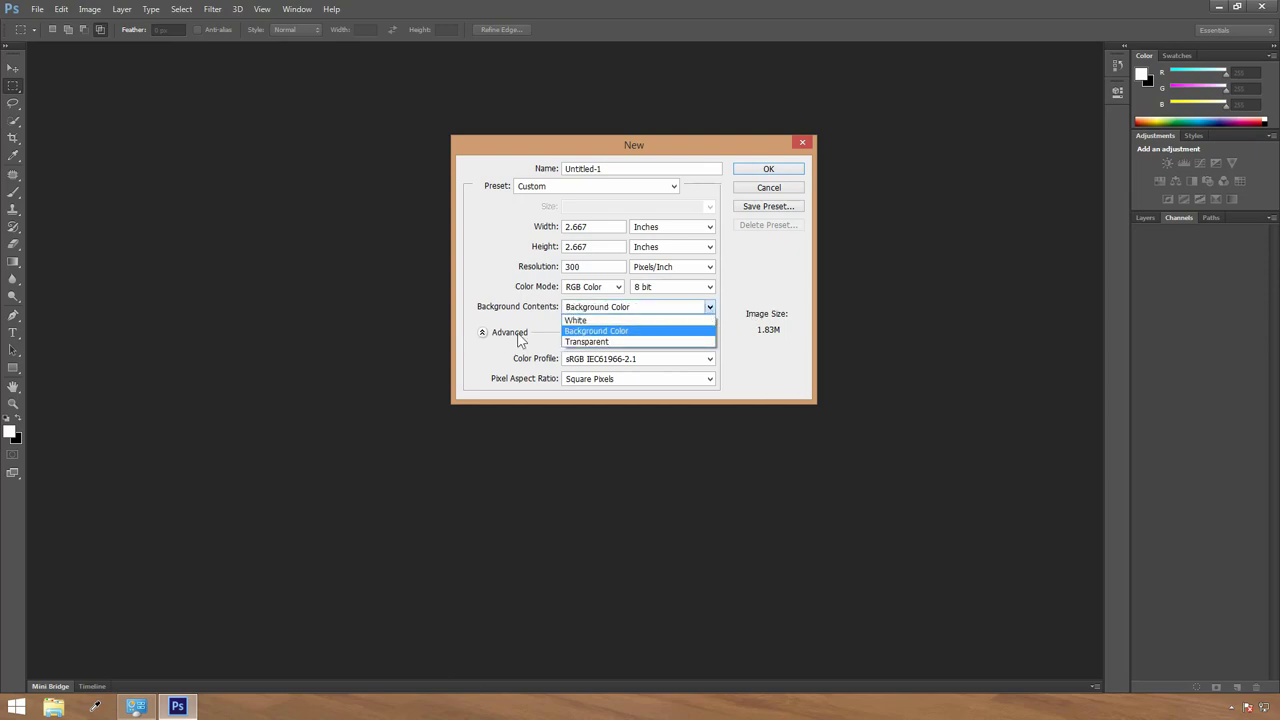
click(594, 320)
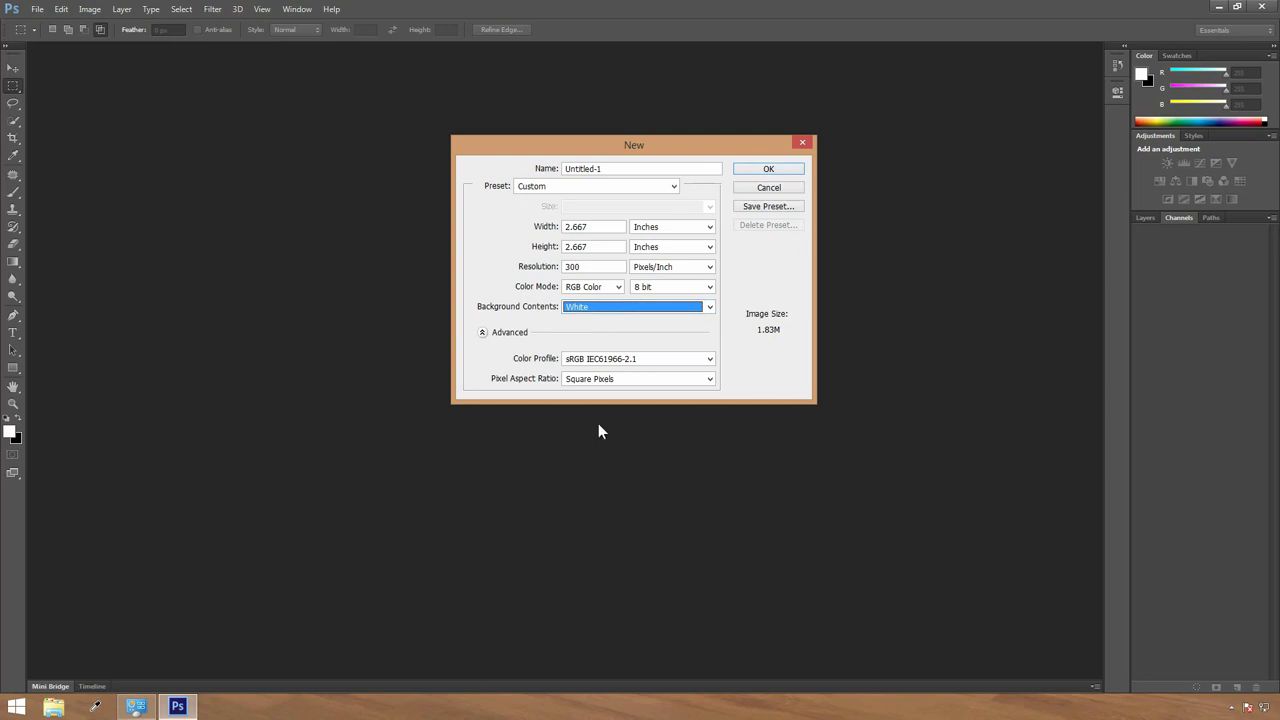
click(481, 333)
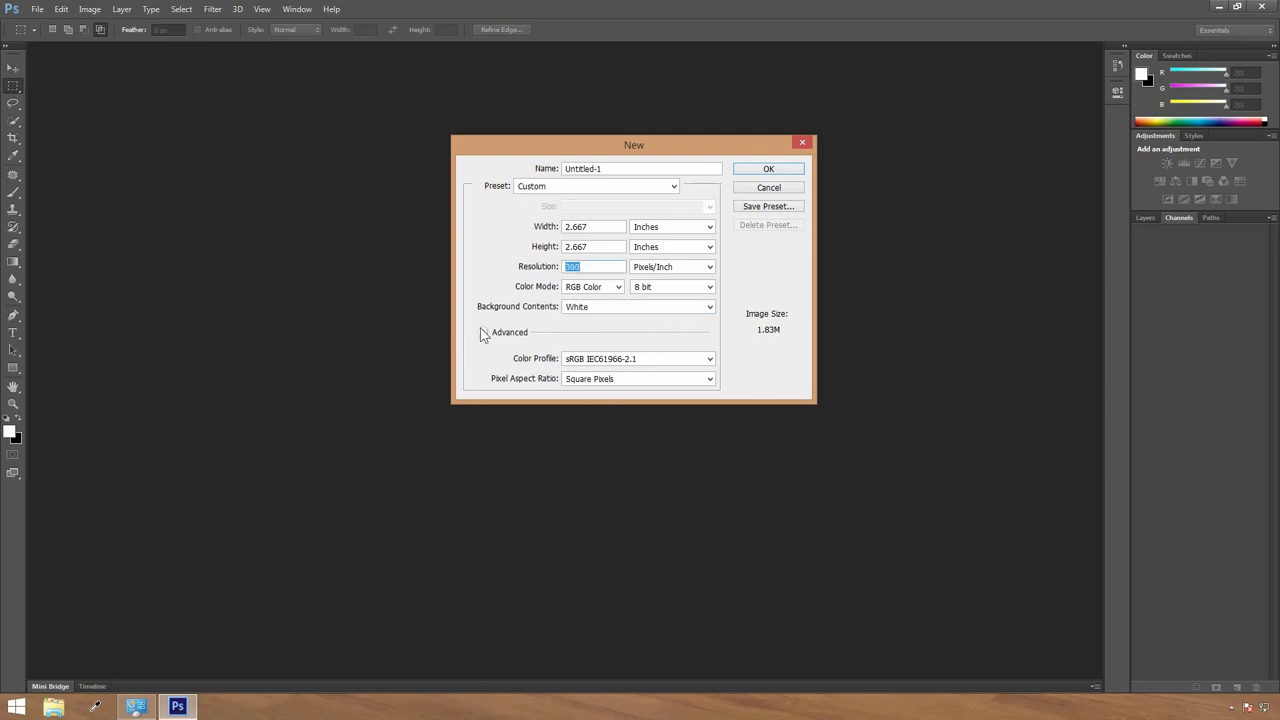
click(481, 333)
click(484, 334)
- Dismiss the out-of-range 1280-inch width warning and switch the Width unit to Pixels
click(596, 227)
text(1280)
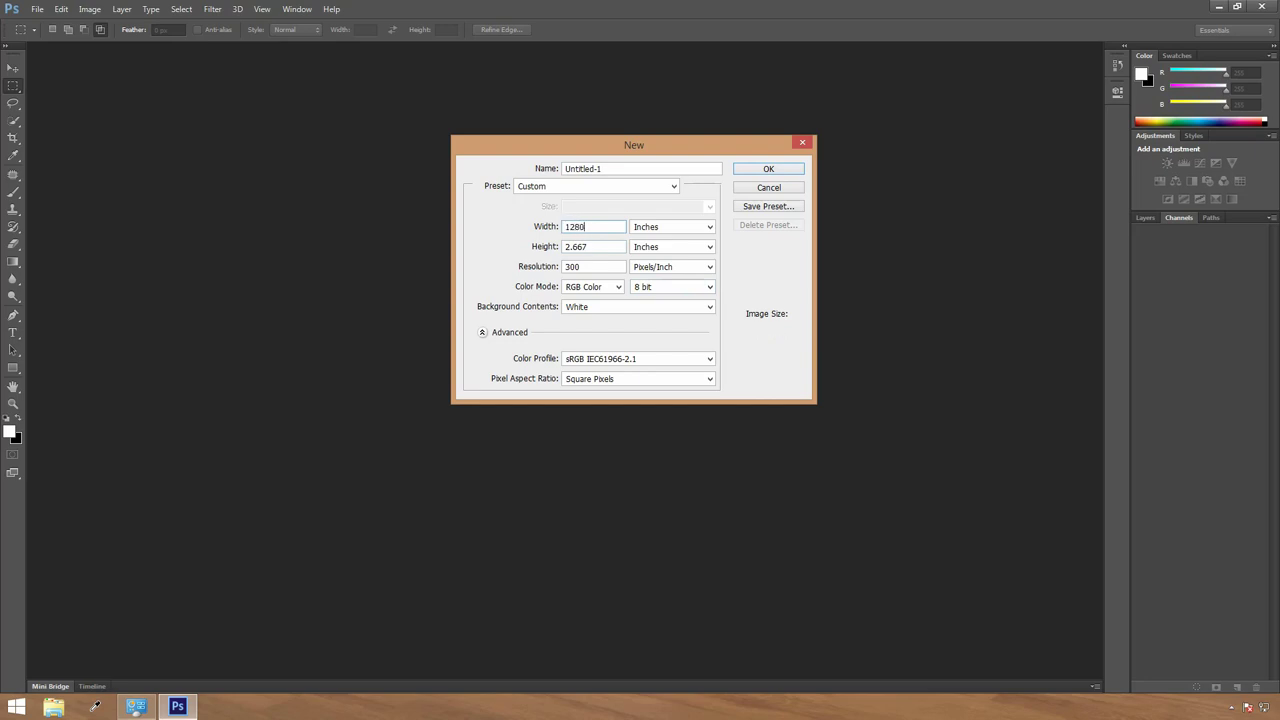
click(710, 227)
click(677, 228)
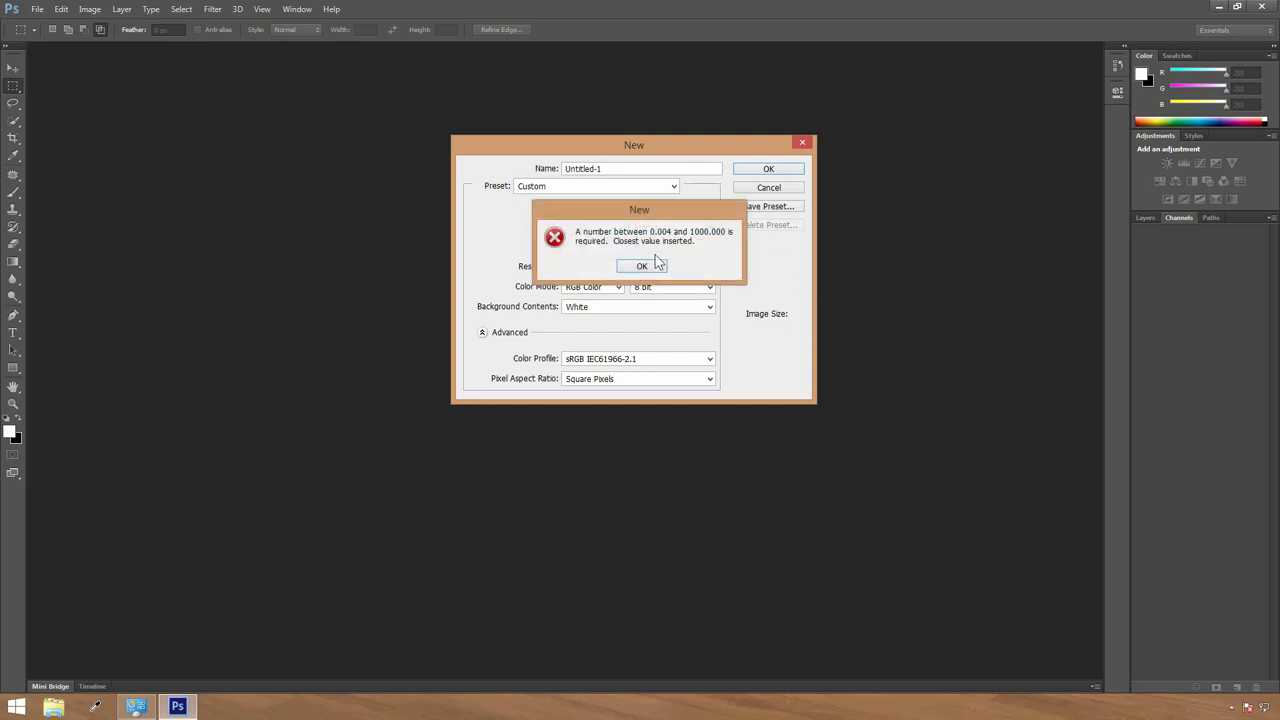
key(Return)
click(702, 227)
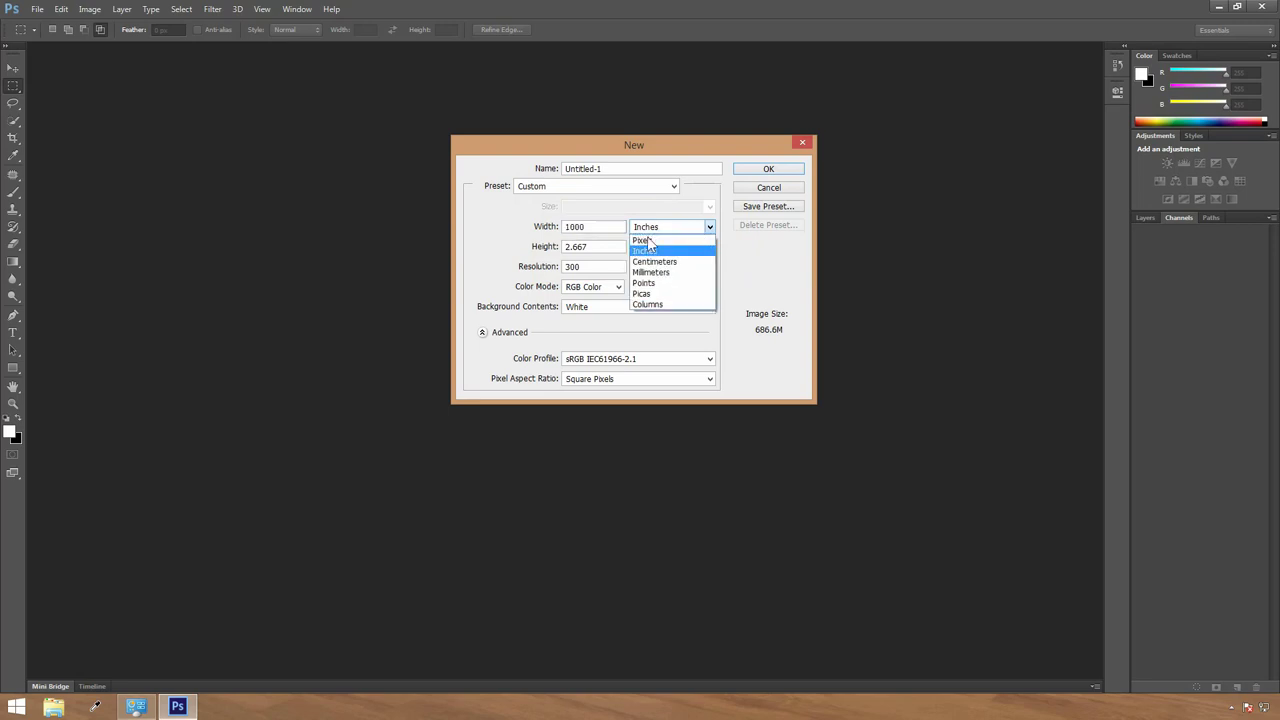
click(650, 247)
- Enter a 1280 × 720 pixel size and create the document
drag(604, 229, 508, 238)
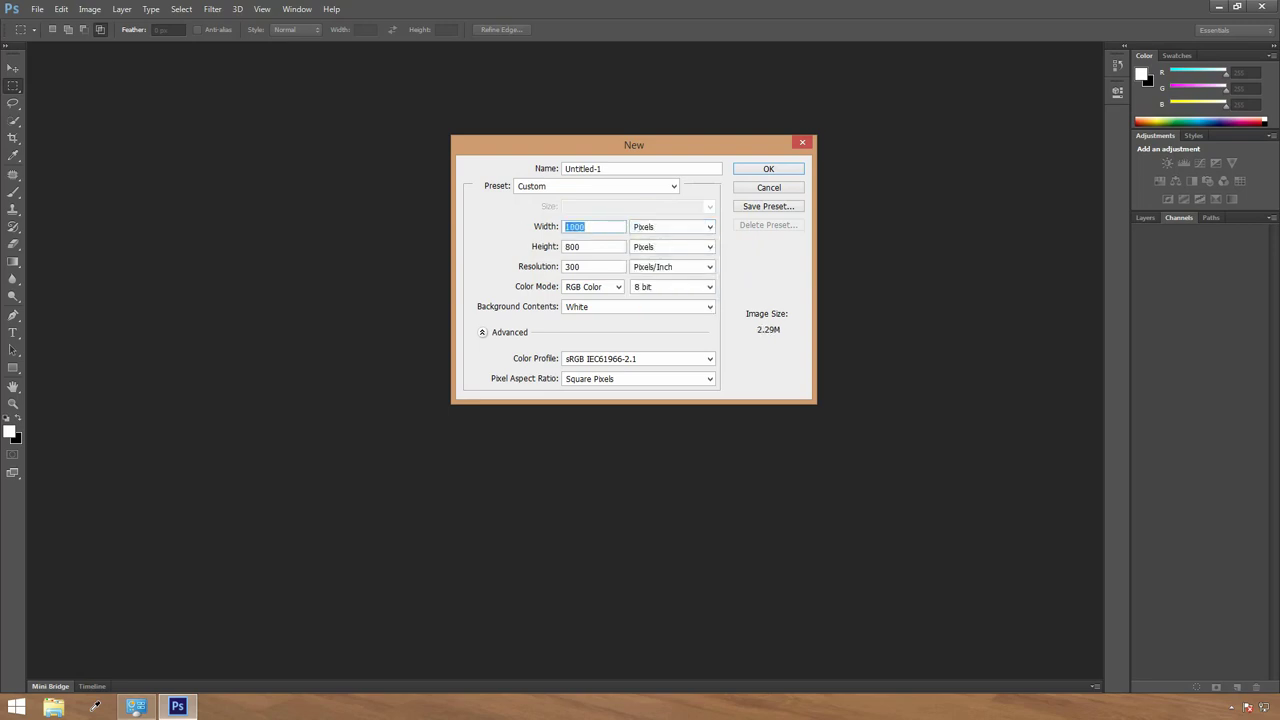
text(1280)
key(Tab)
text(720)
click(769, 170)
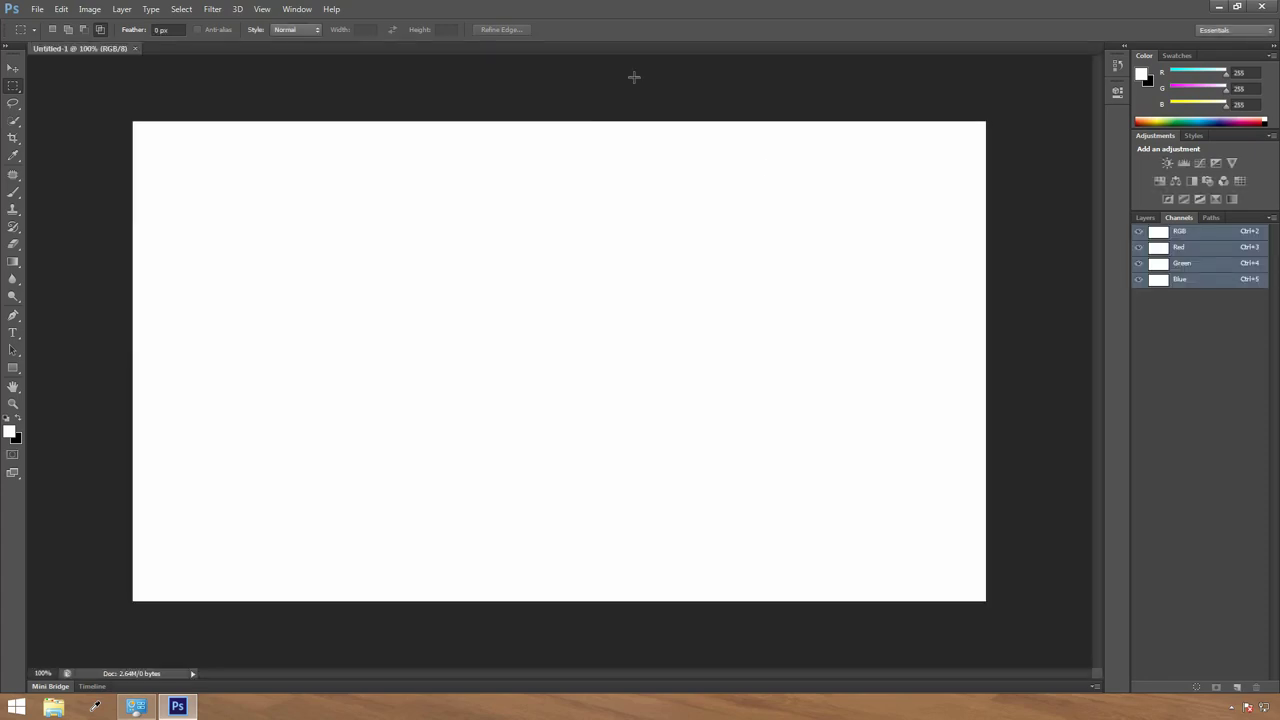
- Check Untitled-1's Layers, Paths and Channels tabs, ending on Layers with only Background
click(1145, 218)
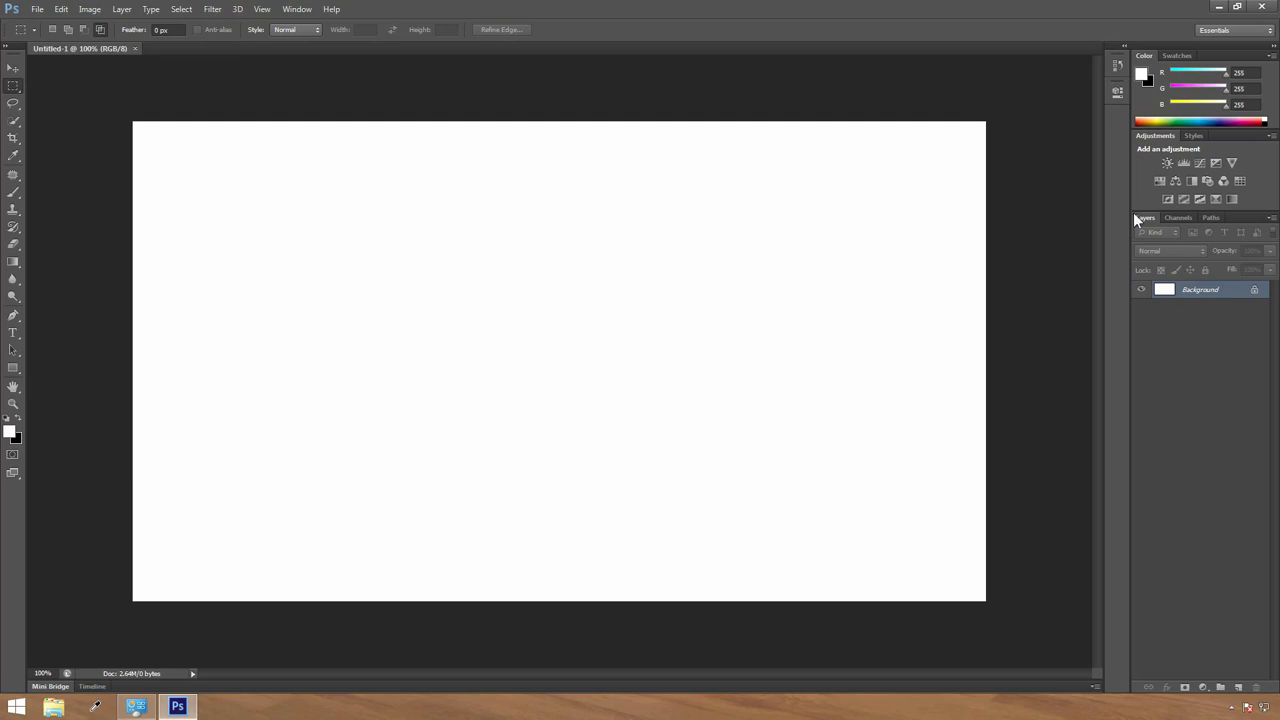
click(1216, 215)
click(1172, 216)
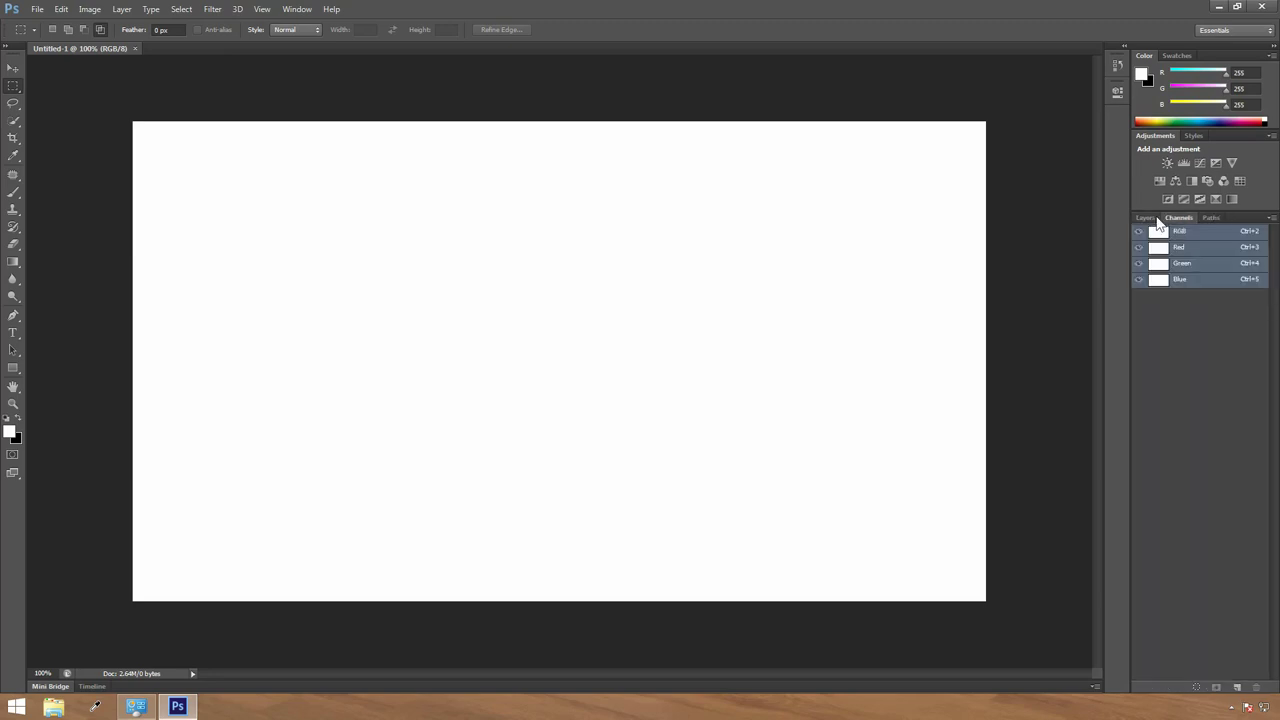
click(1154, 216)
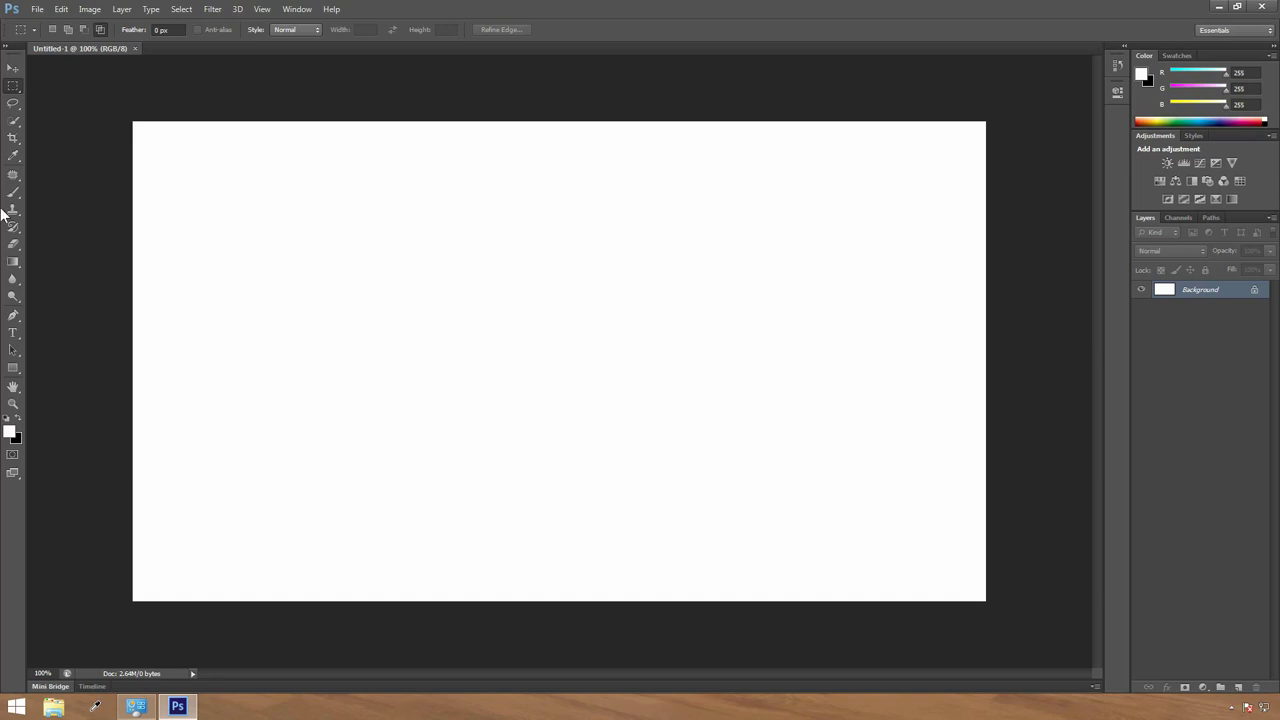
- Choose the Rectangular Marquee Tool with New Selection mode after briefly picking the Move Tool
click(14, 69)
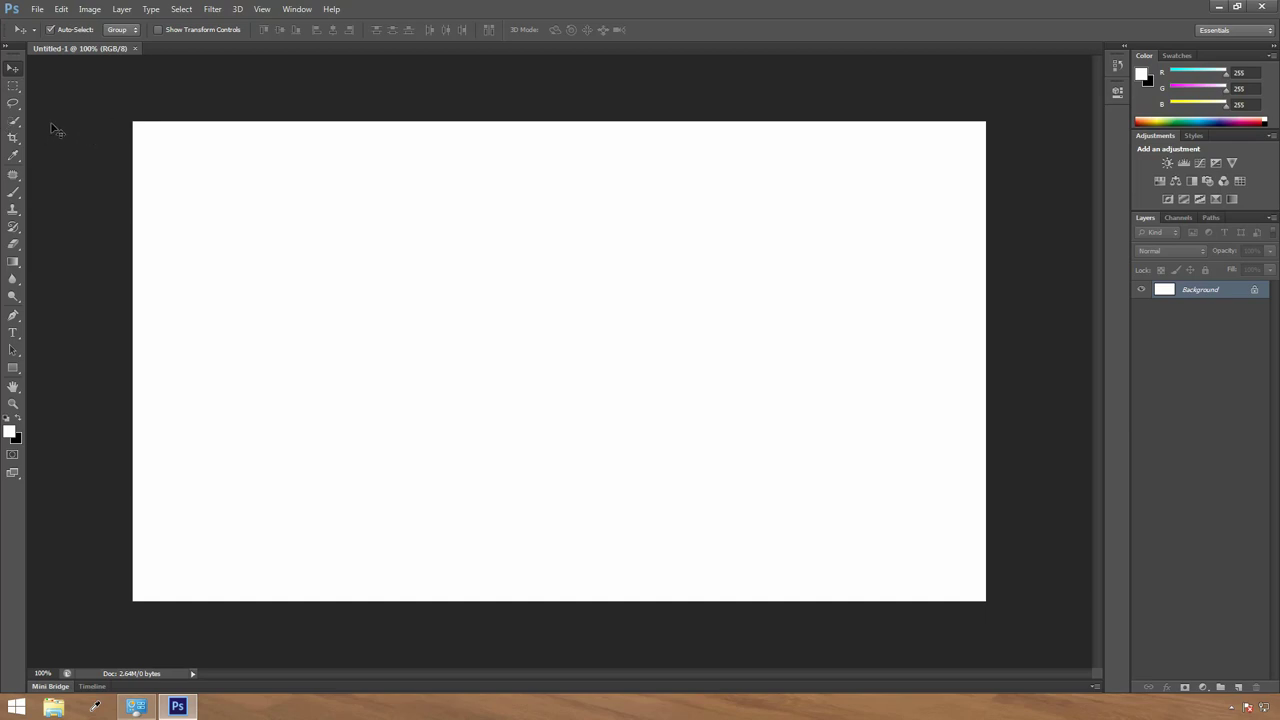
click(11, 86)
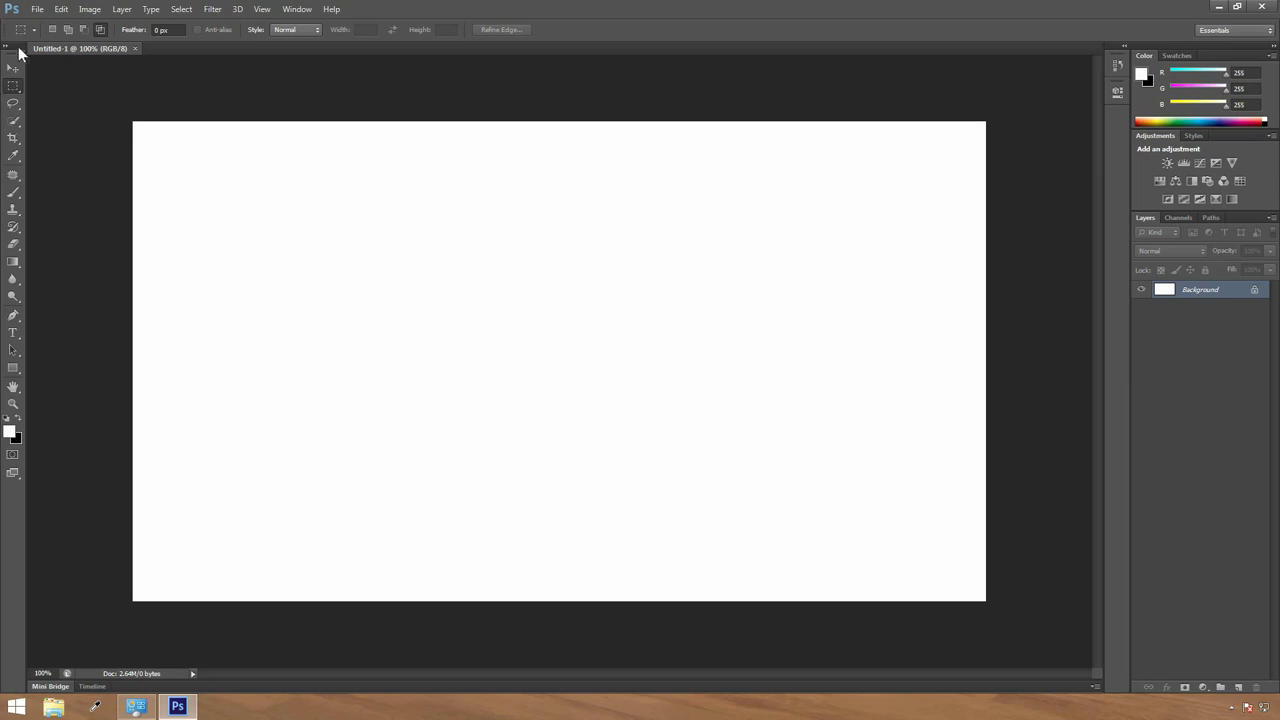
click(53, 30)
- Draw rectangular marquees, add a second rectangle, then subtract areas to leave a narrow rectangle
drag(333, 198, 474, 303)
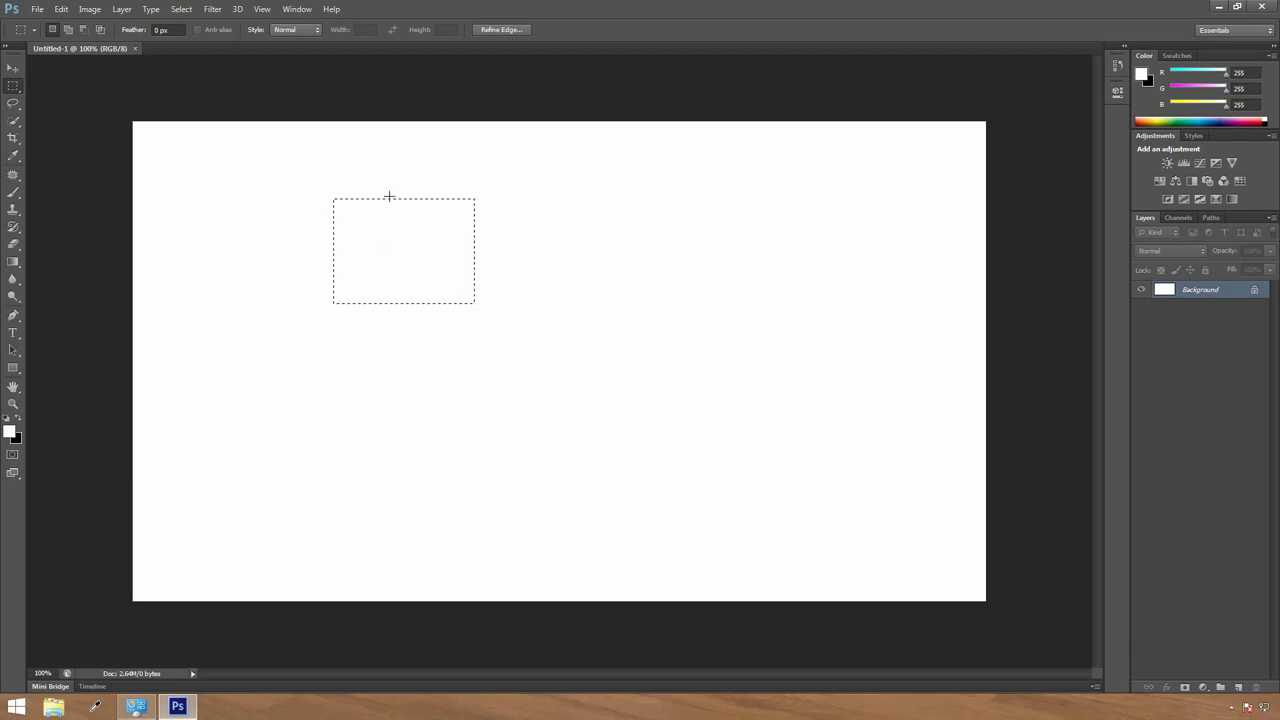
drag(499, 222, 802, 378)
click(68, 30)
drag(746, 320, 877, 452)
drag(740, 289, 926, 492)
drag(735, 214, 844, 430)
drag(426, 172, 607, 400)
- Intersect the tall selection with a smaller rectangle to leave a narrow strip, then restore New Selection mode
click(100, 29)
drag(706, 363, 721, 378)
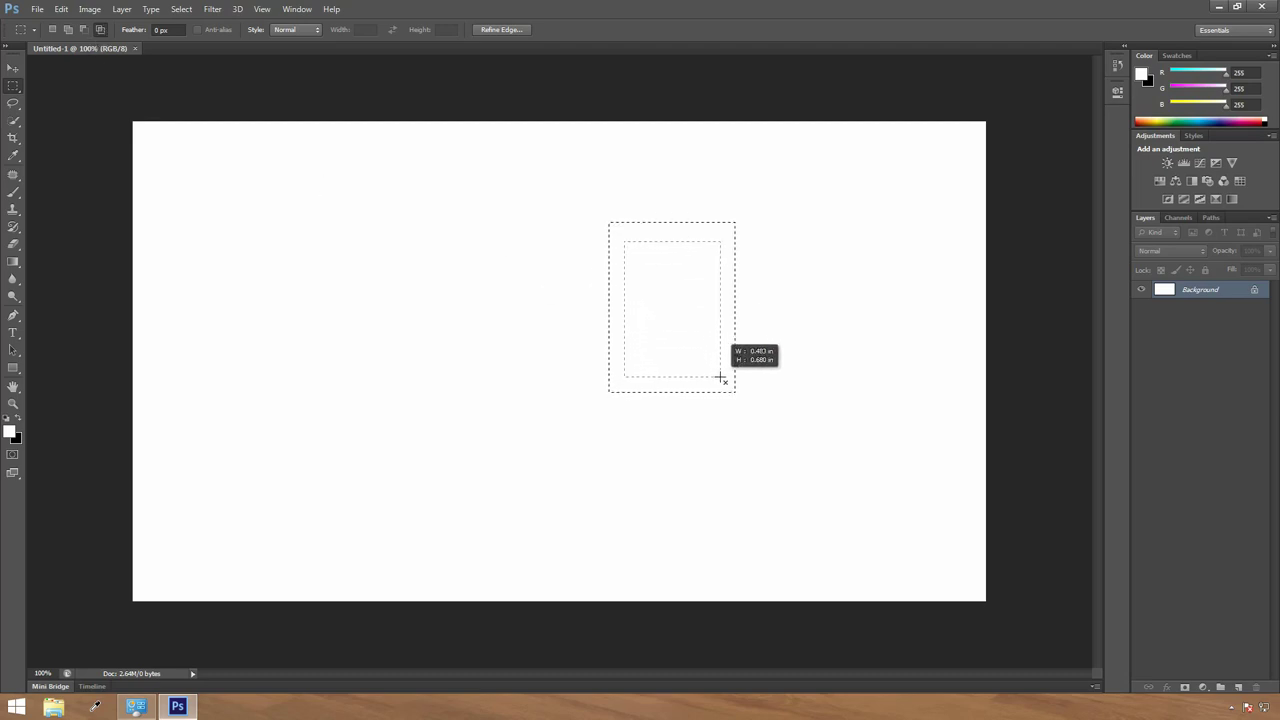
mouse_move(720, 377)
mouse_down()
mouse_move(694, 329)
mouse_move(717, 375)
mouse_up()
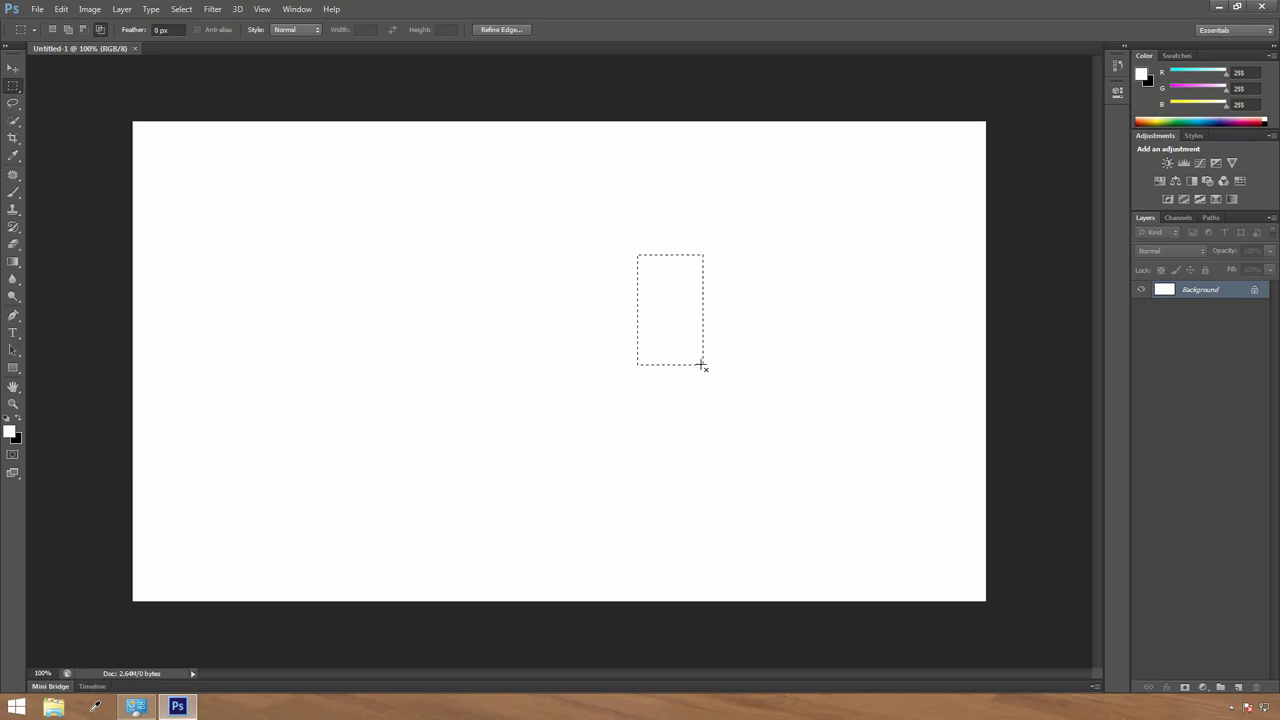
drag(680, 325, 687, 350)
click(50, 30)
click(19, 90)
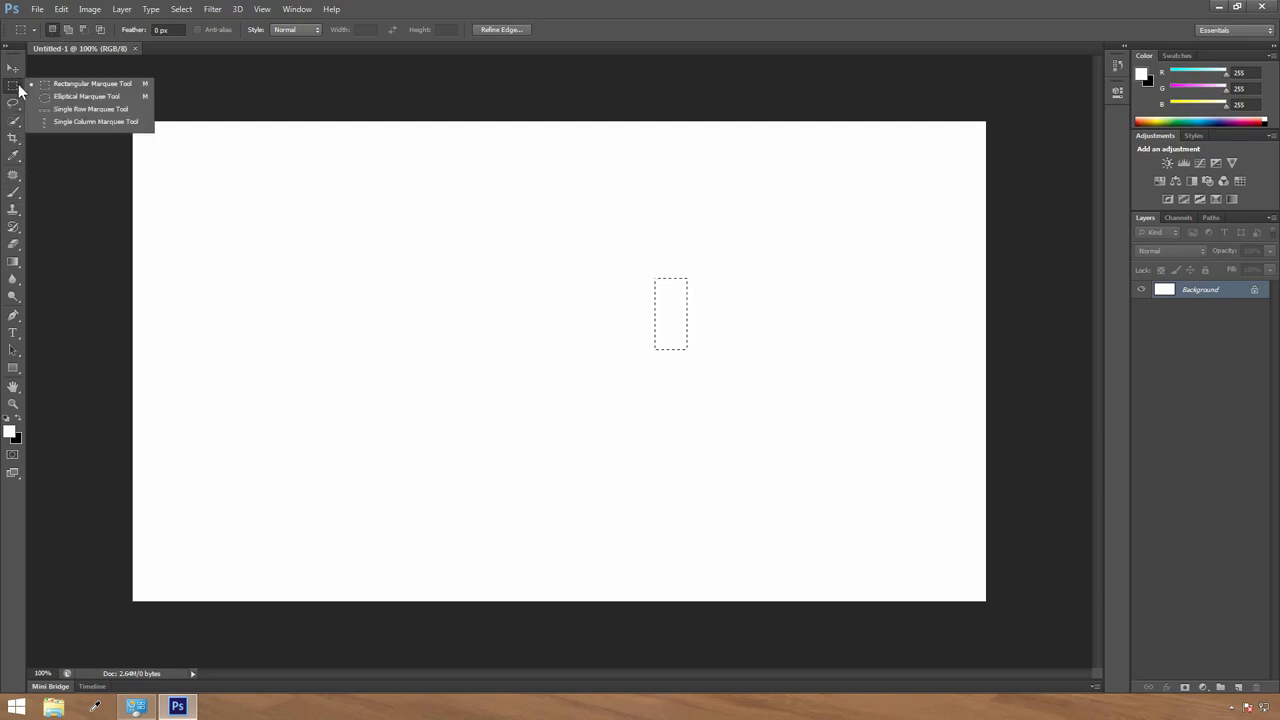
- Draw elliptical selections, first on the left, then replacing it with one right of centre
click(70, 97)
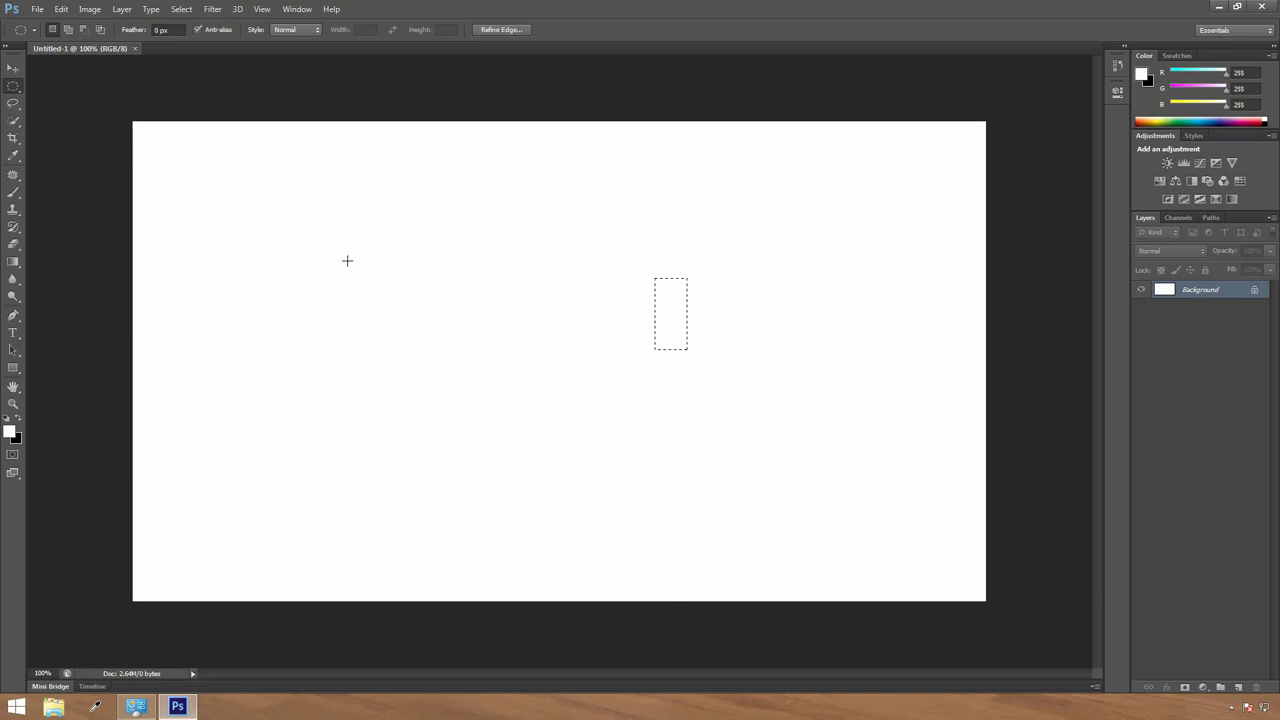
drag(288, 230, 462, 401)
drag(527, 243, 741, 463)
click(163, 29)
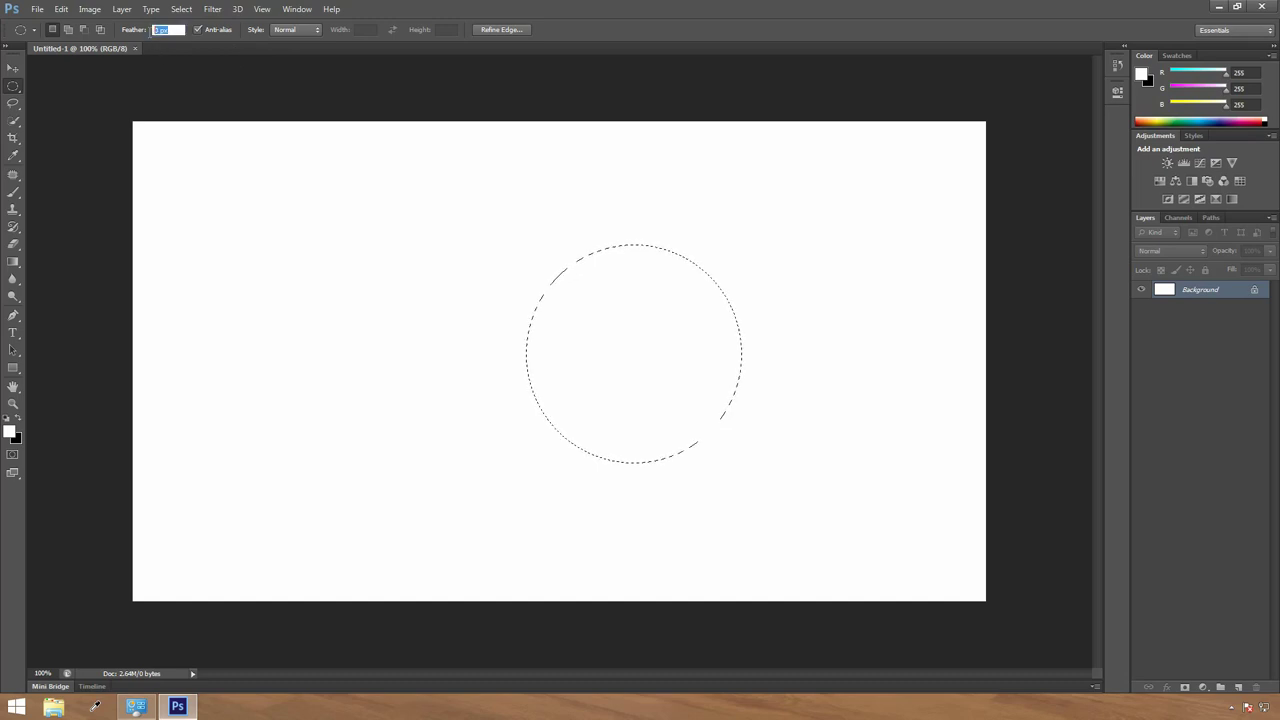
- Return to the Rectangular Marquee, clear the ellipse, and select a large upper-left rectangle
right_click(14, 87)
click(67, 84)
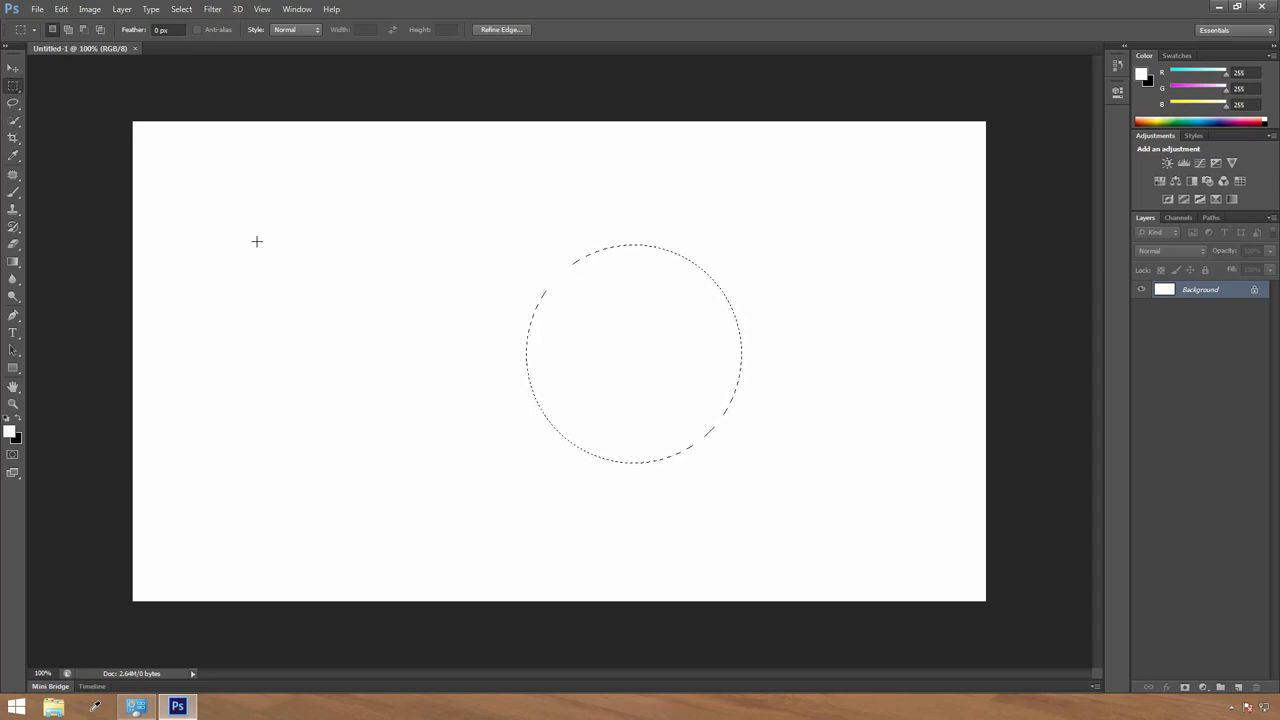
click(328, 258)
drag(235, 193, 591, 431)
- Draw rectangular selections with a 50 px feather and then an 8 px feather
click(620, 285)
click(160, 30)
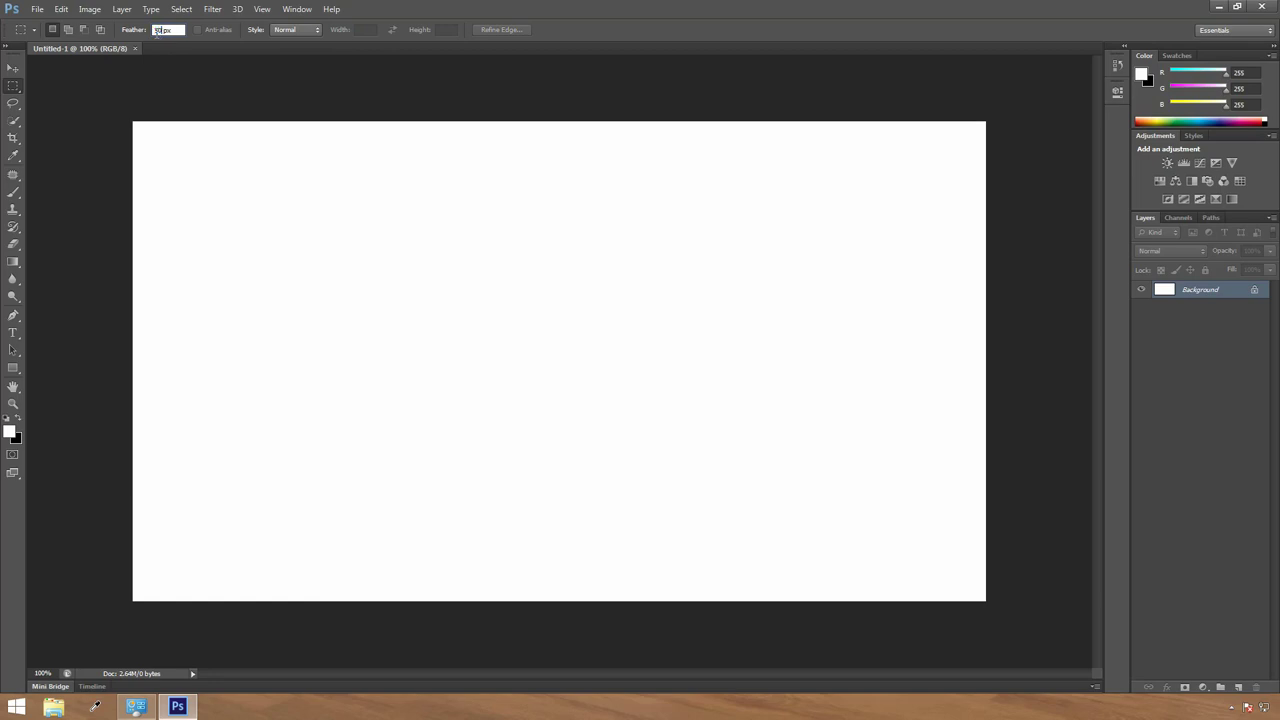
drag(267, 199, 599, 419)
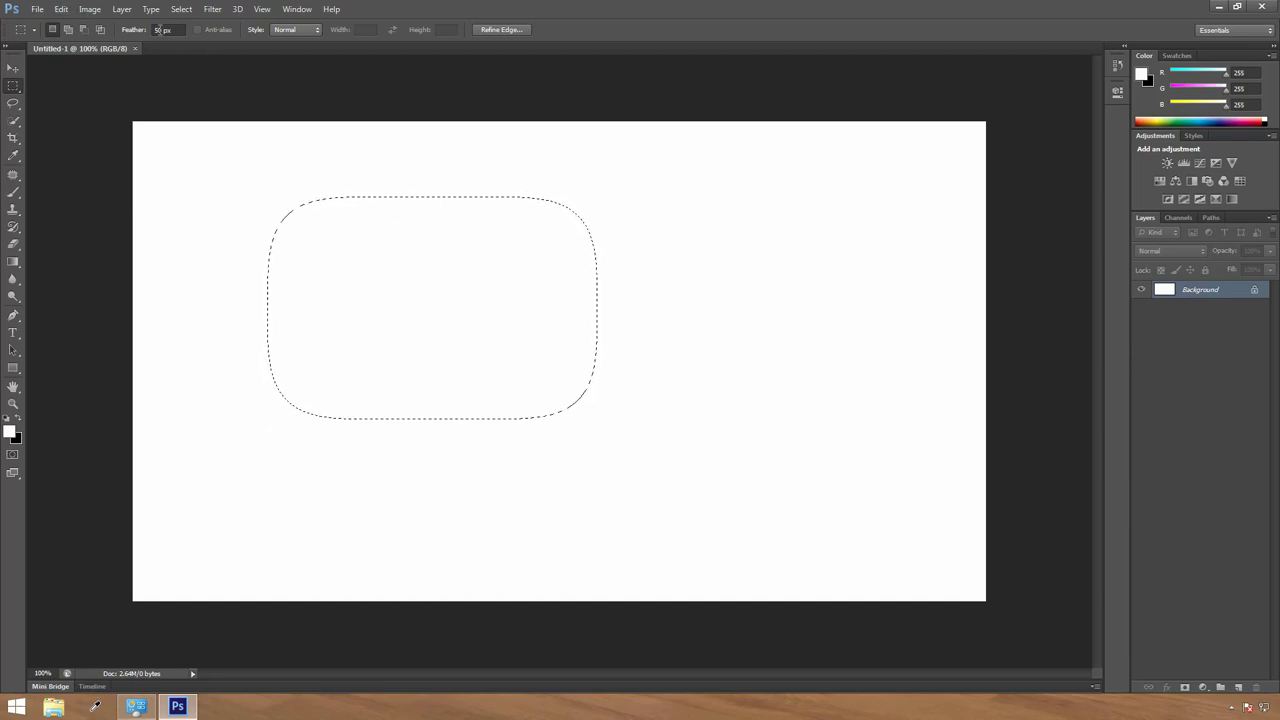
double_click(160, 29)
text(8)
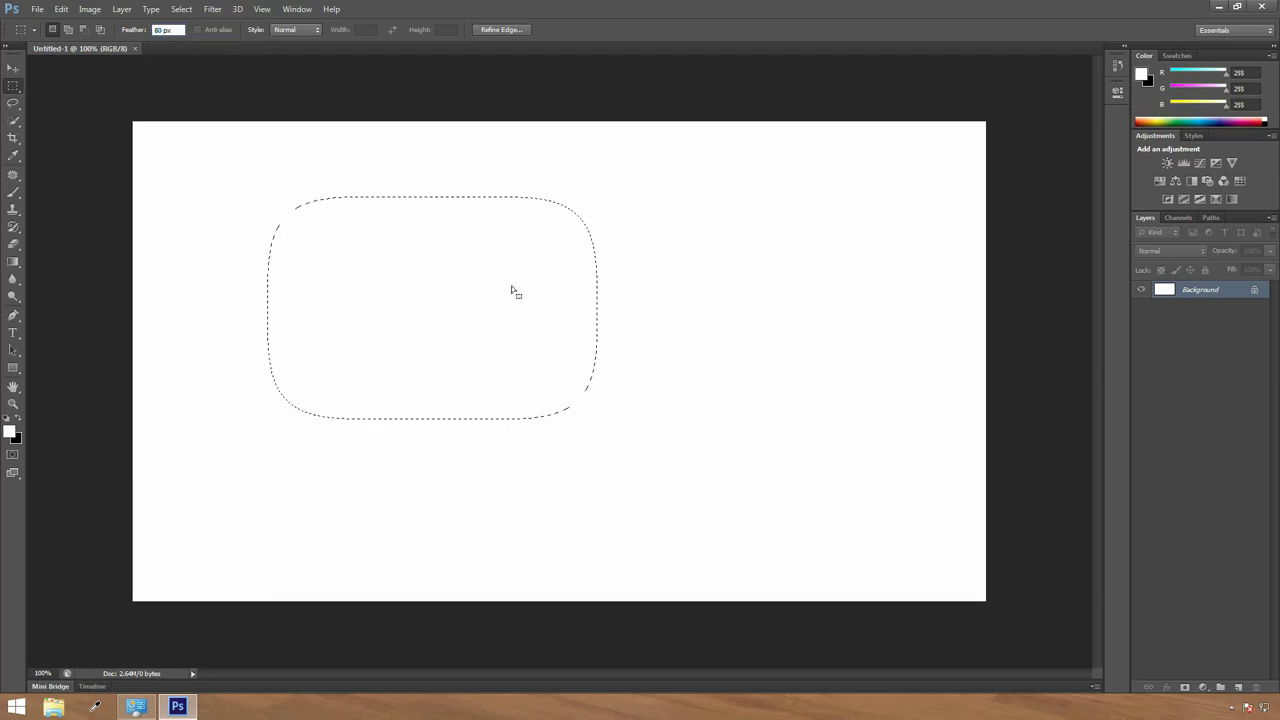
drag(646, 172, 869, 437)
- Reset the marquee feather to 0 px
click(164, 29)
text(0)
key(Return)
- Draw two rectangles, clearing one with the right-click Deselect command and the other with Ctrl+D
click(312, 211)
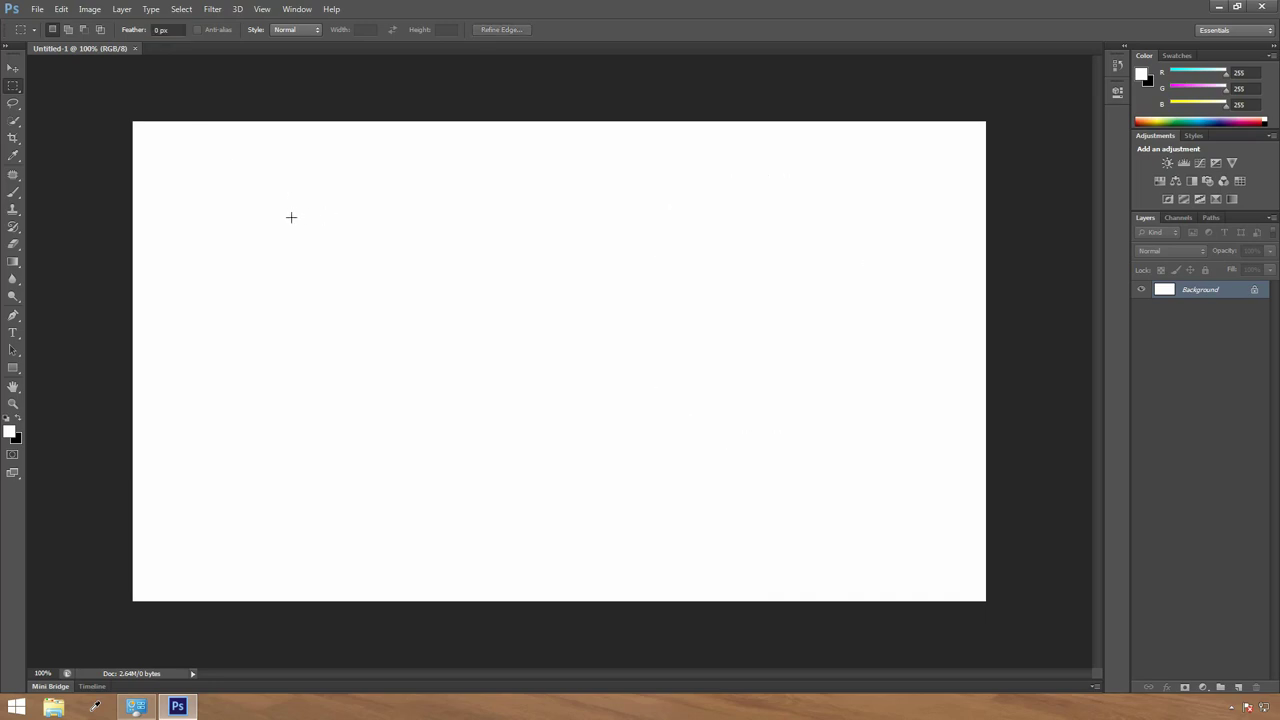
drag(256, 228, 656, 406)
right_click(437, 299)
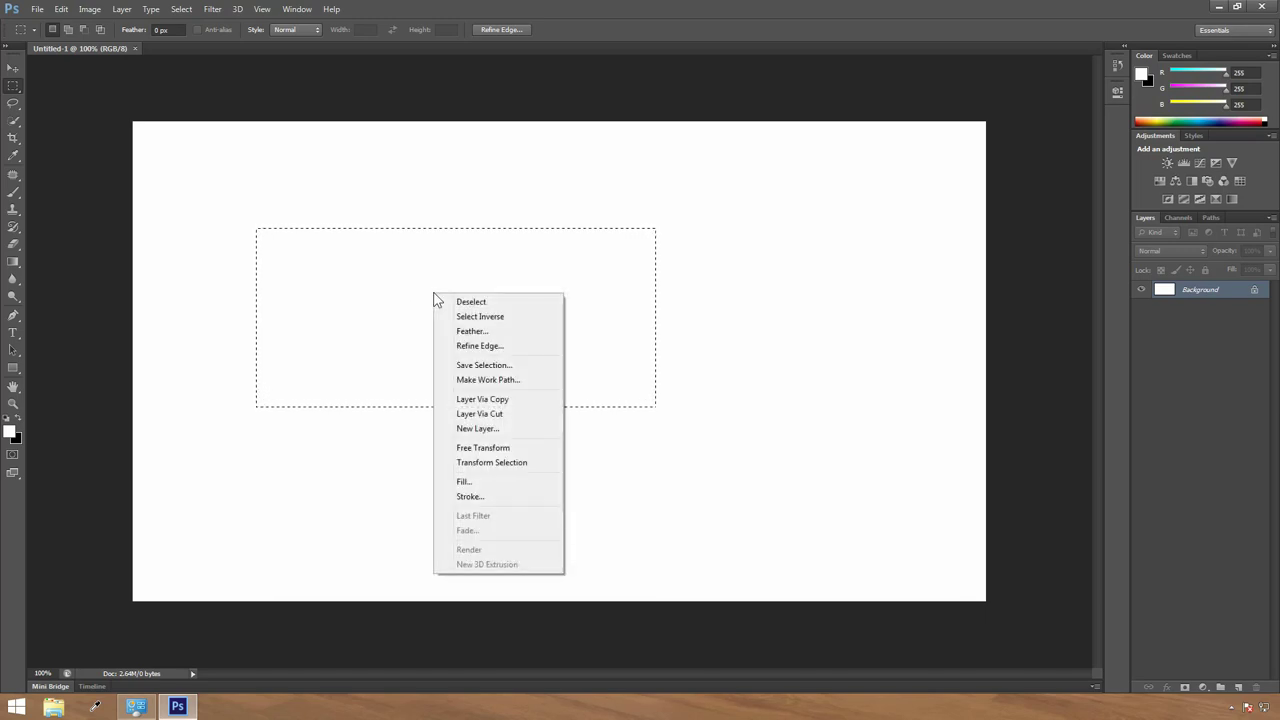
click(489, 302)
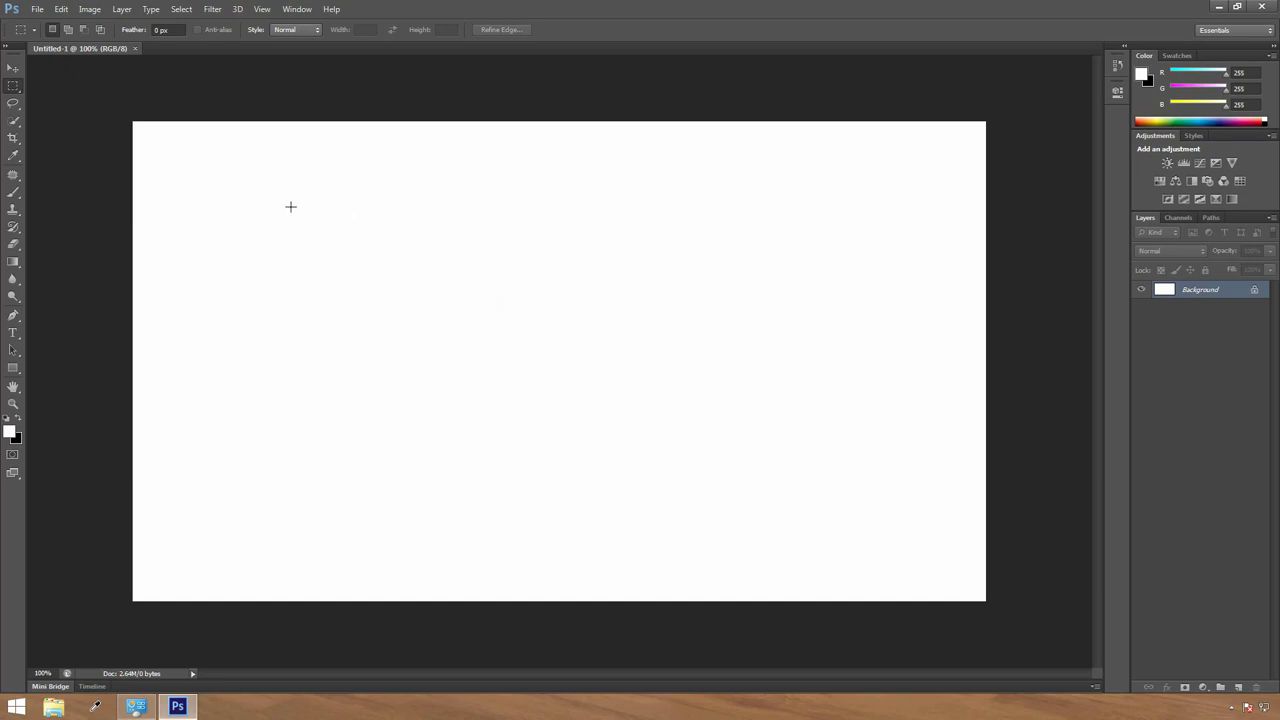
drag(305, 203, 618, 409)
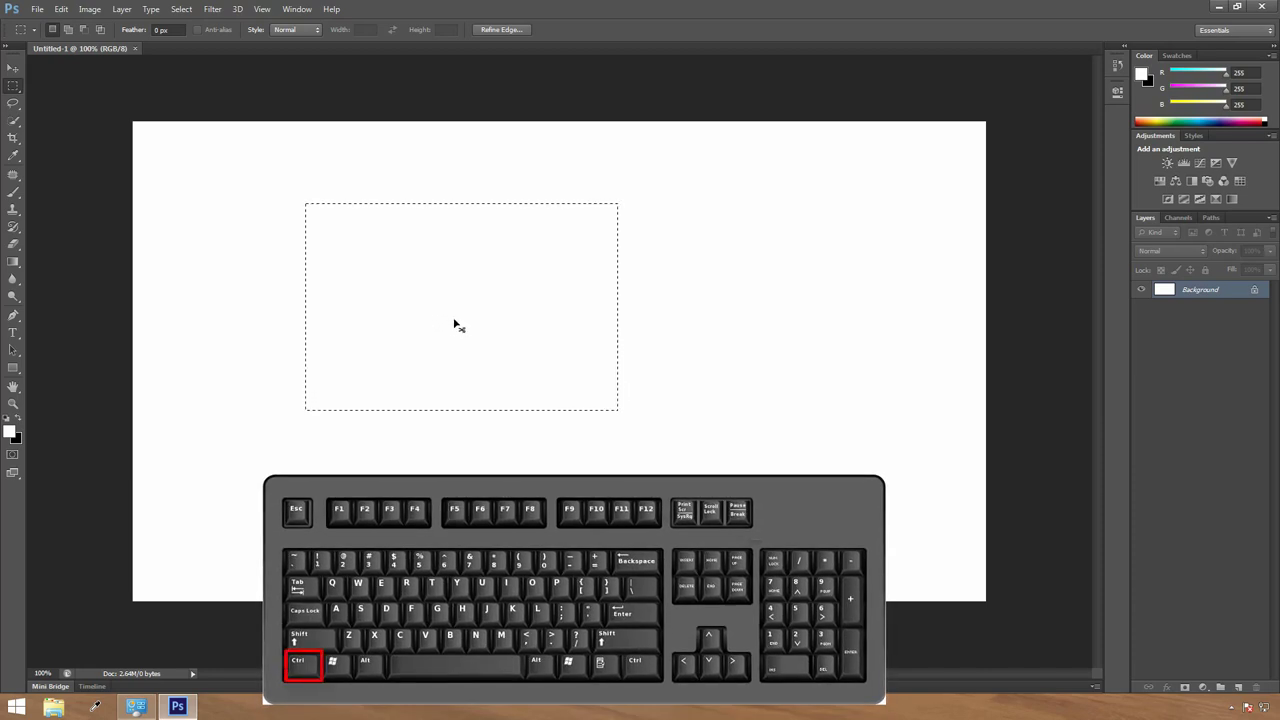
key(ctrl+d)
key(ctrl+d)
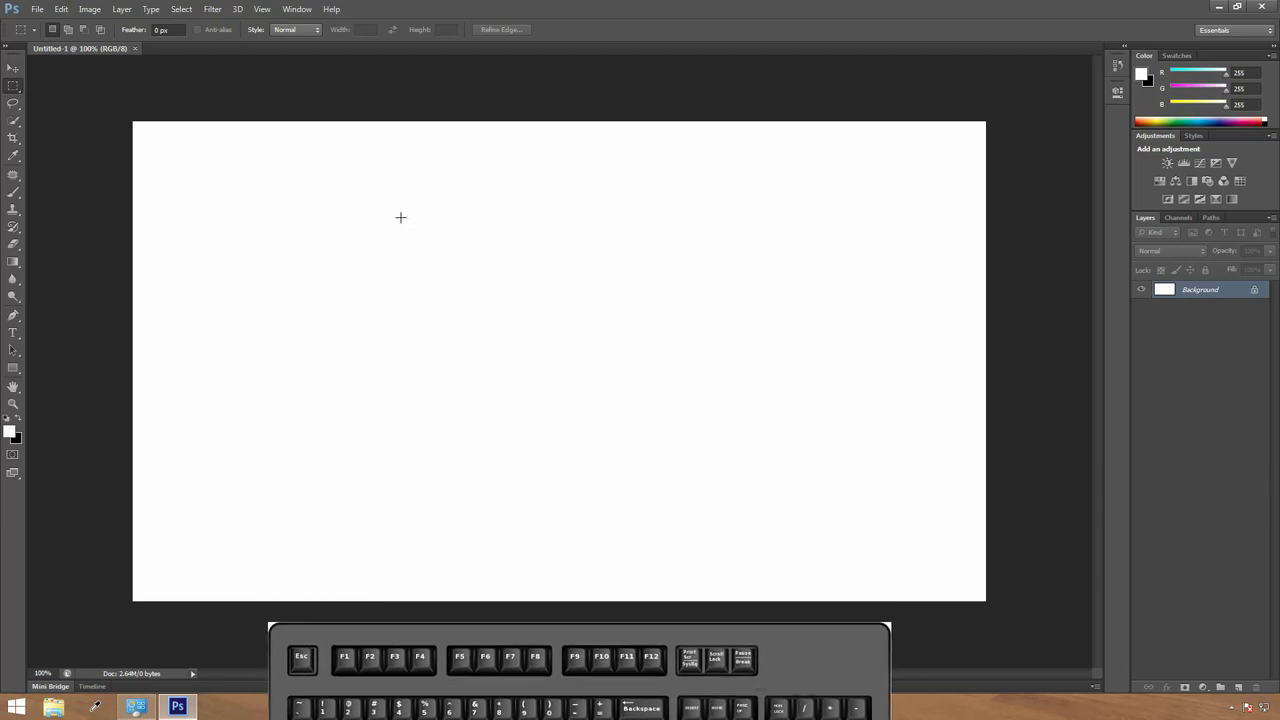
- Try the Single Row Marquee, then select a one-pixel column with the Single Column Marquee
click(17, 85)
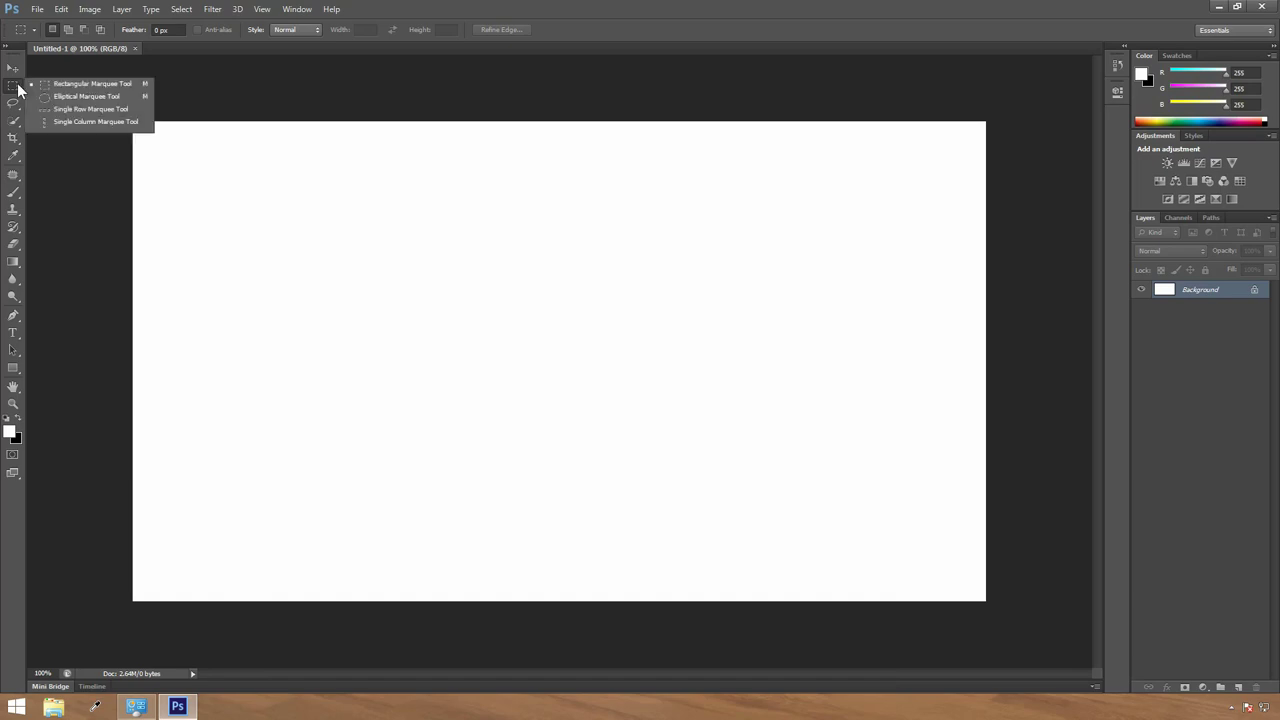
click(80, 109)
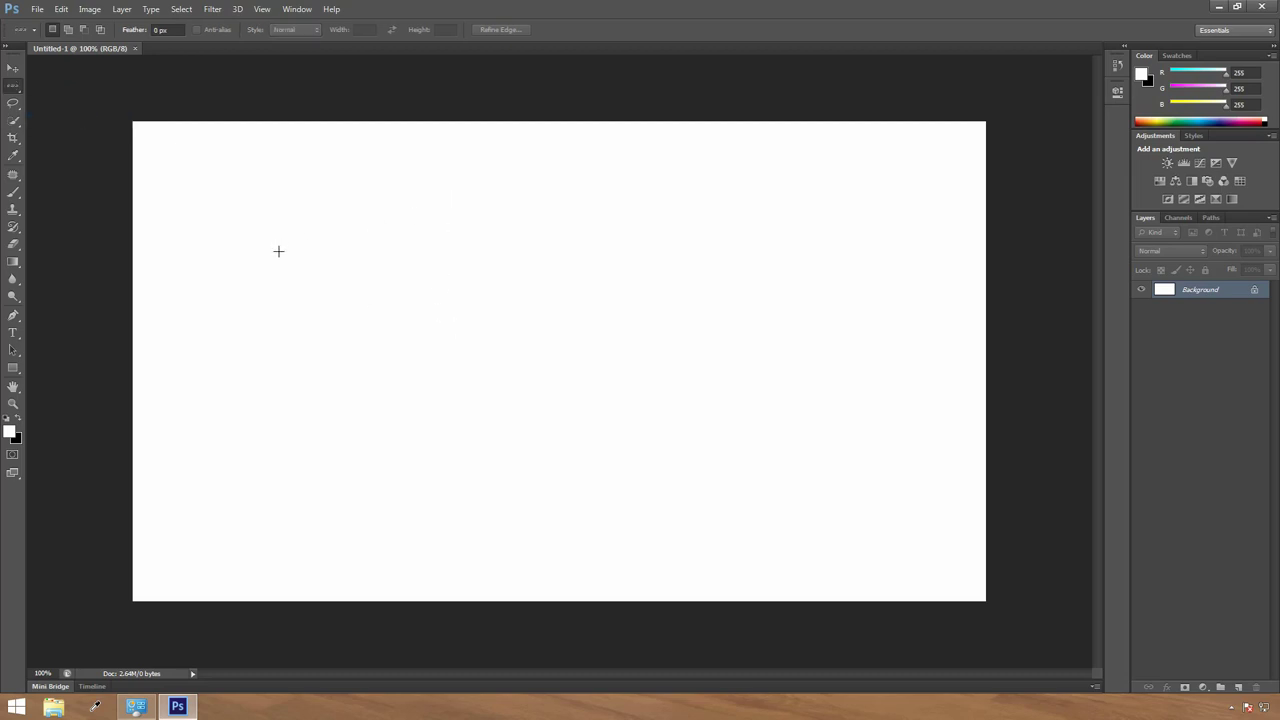
drag(460, 138, 478, 340)
drag(414, 171, 421, 473)
click(13, 86)
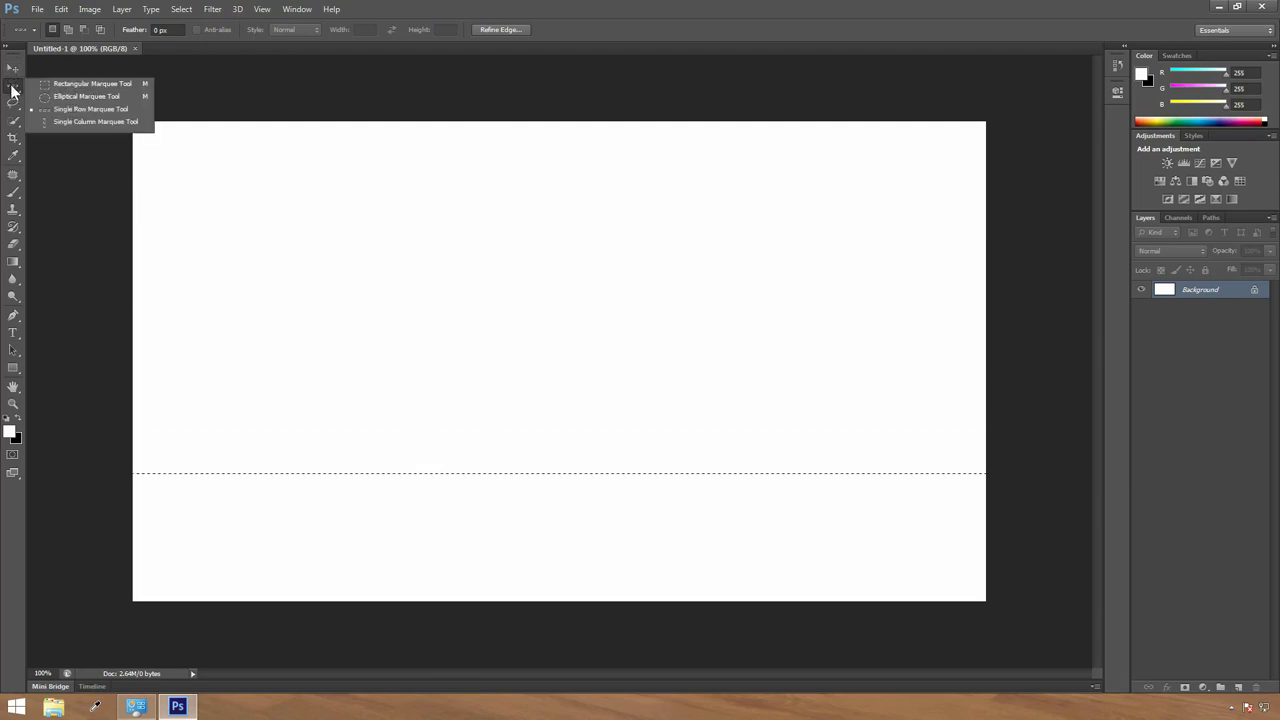
click(82, 121)
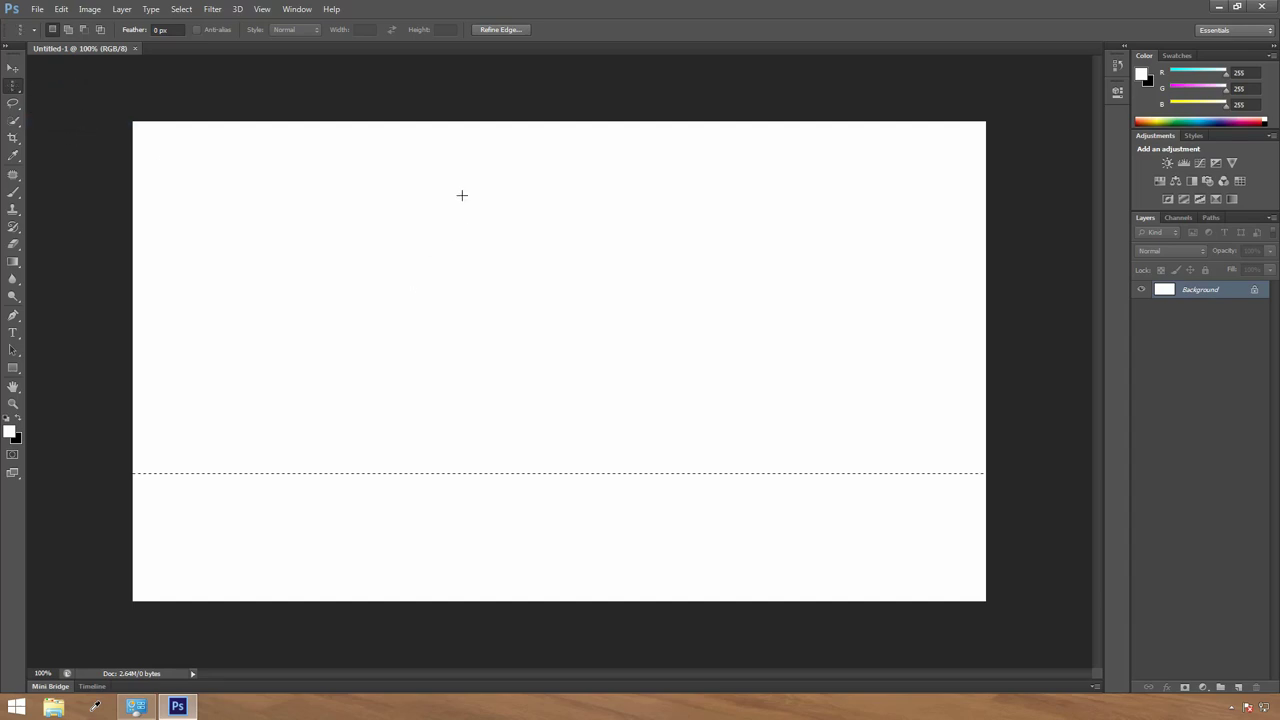
click(497, 410)
- Browse the Move and Lasso tools, then return to the Rectangular Marquee
right_click(13, 90)
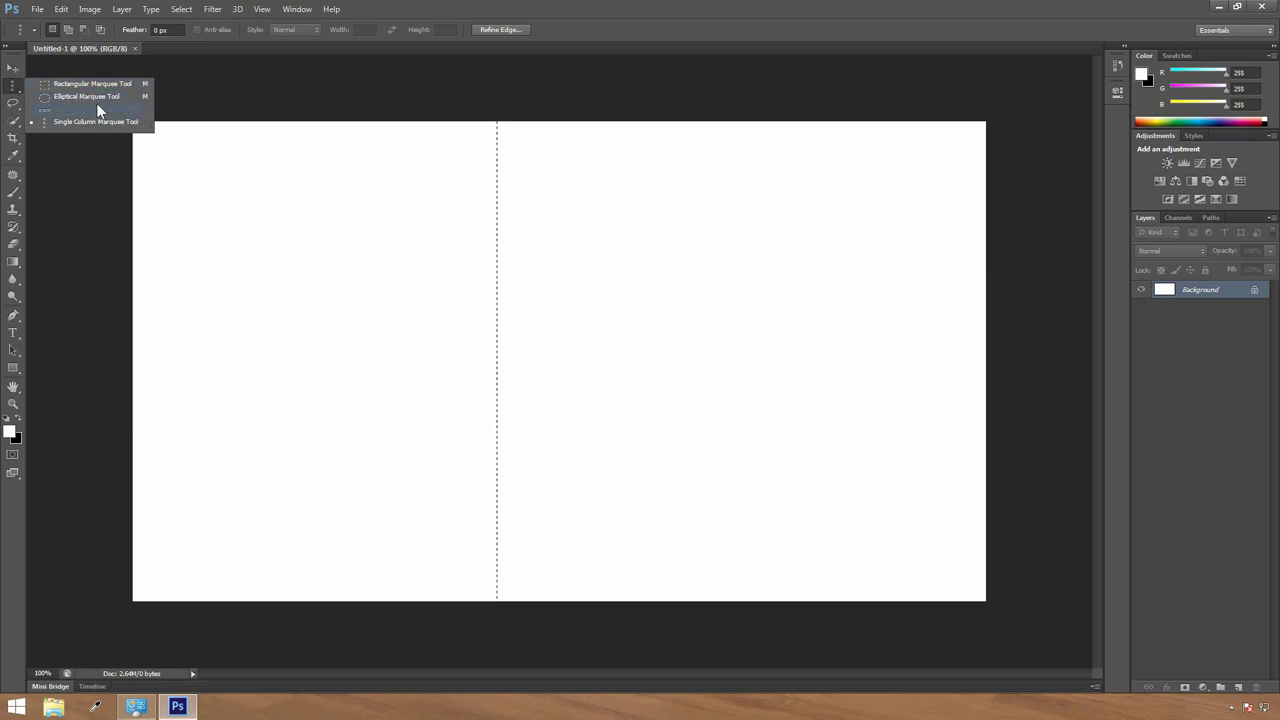
click(13, 69)
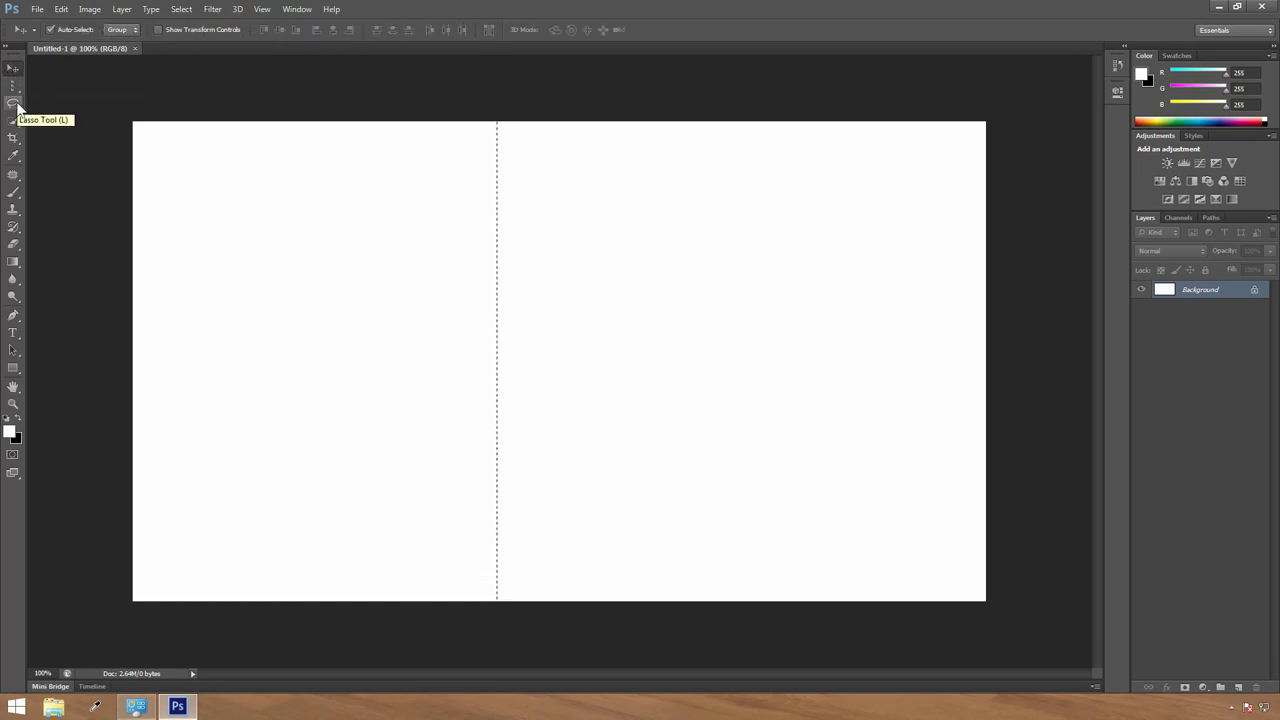
click(14, 104)
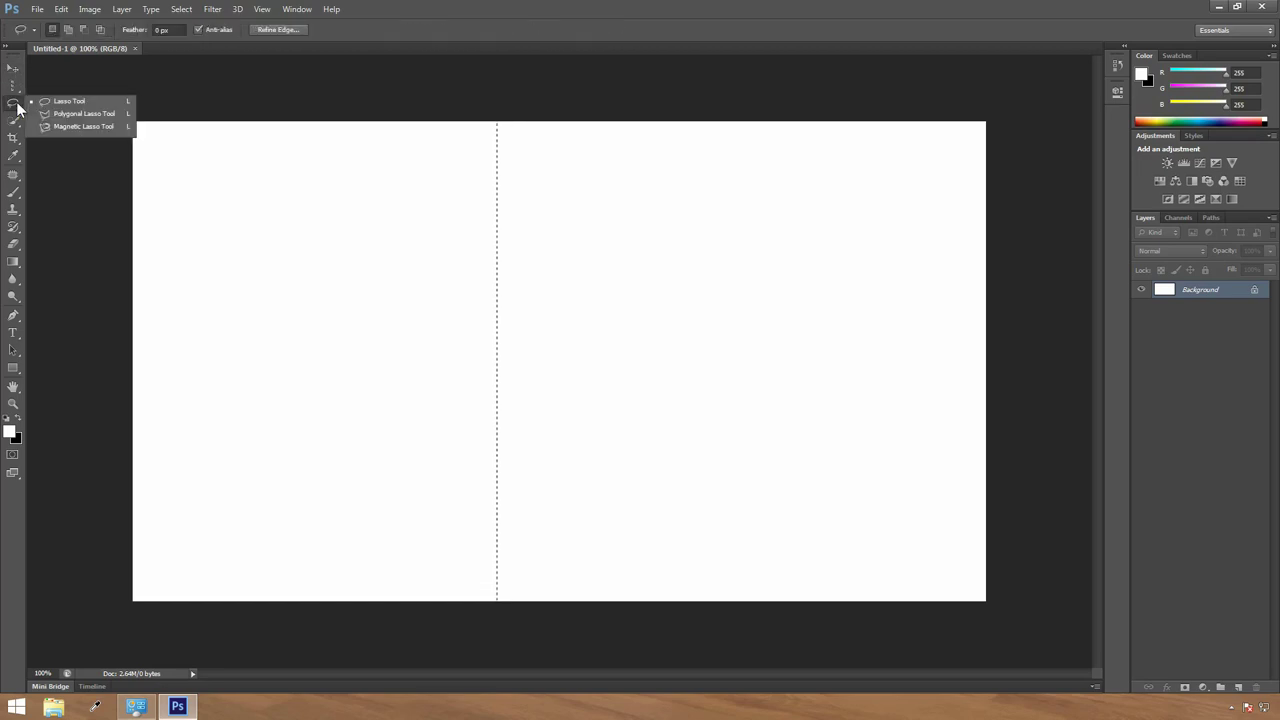
click(13, 71)
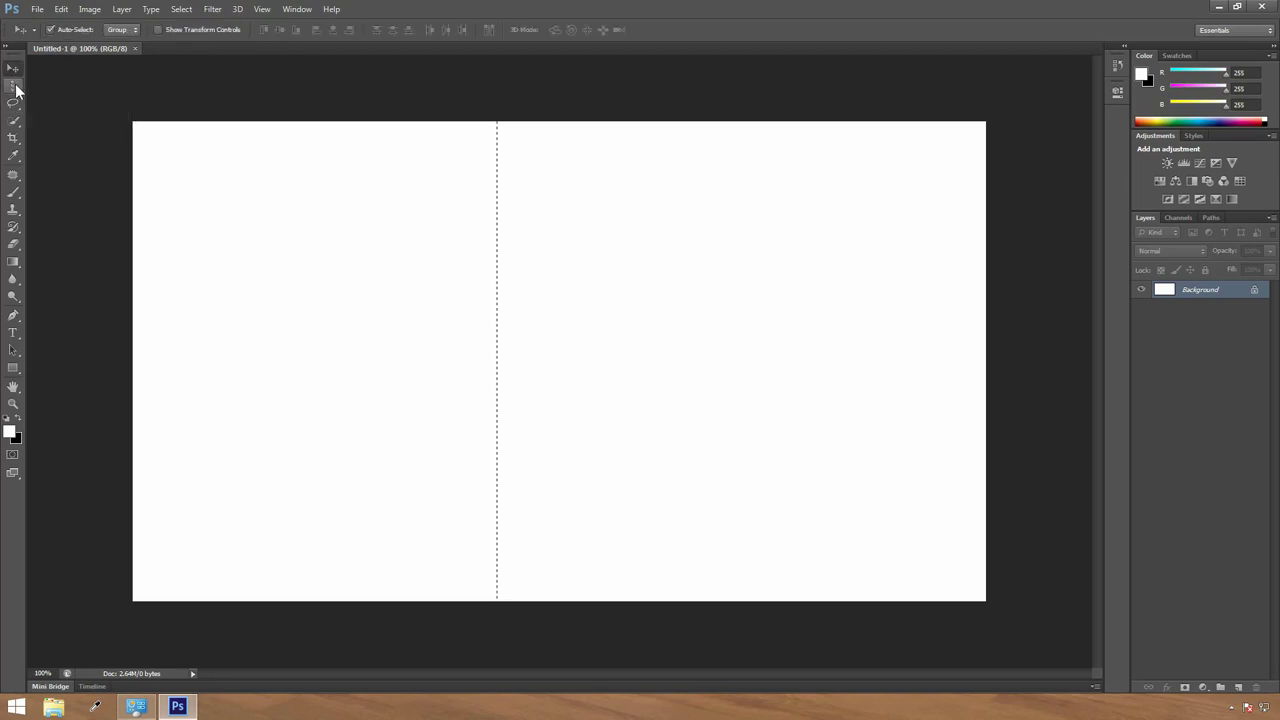
click(13, 86)
click(55, 86)
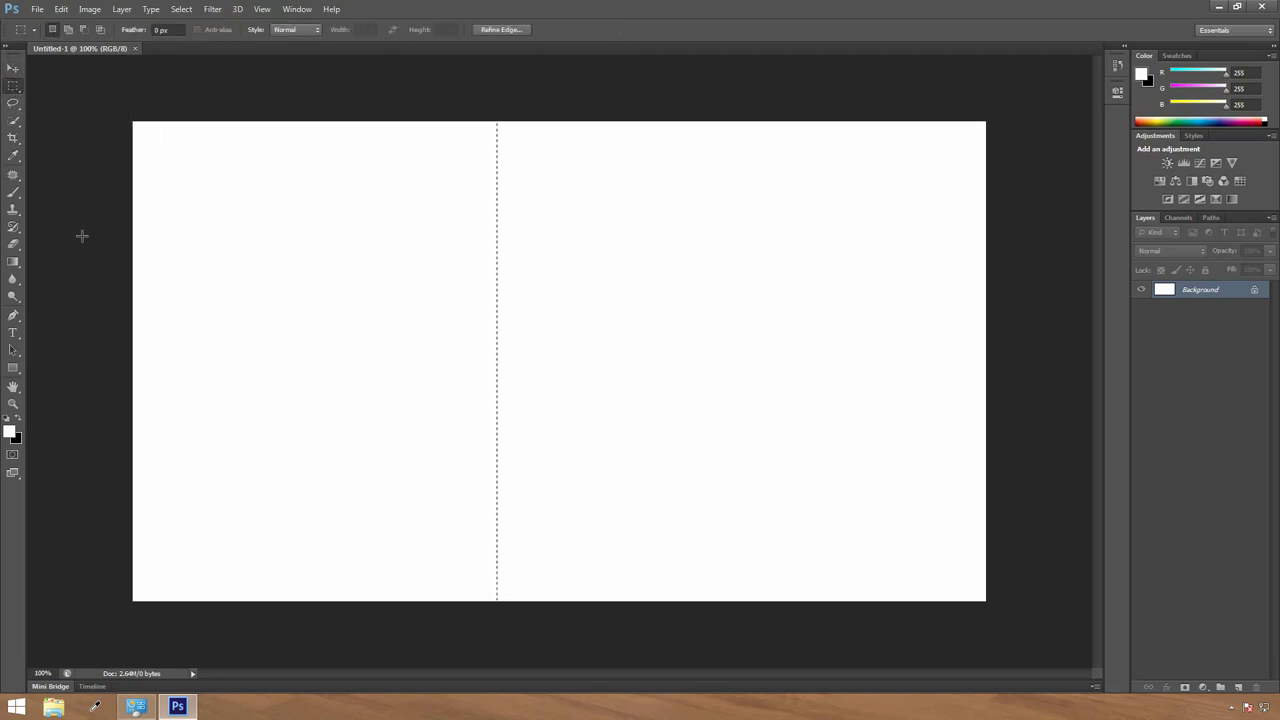
- Clear the column selection and open Baby 2.jpg from the Image folder
click(293, 210)
click(36, 10)
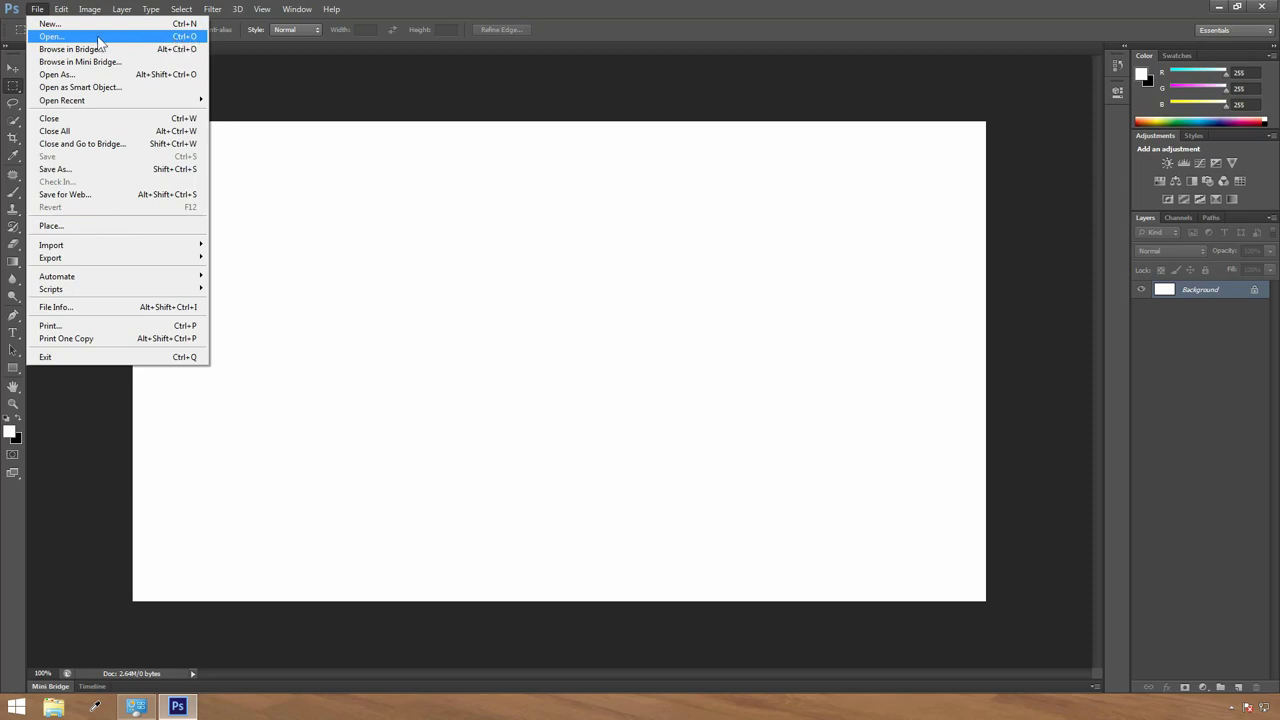
key(Escape)
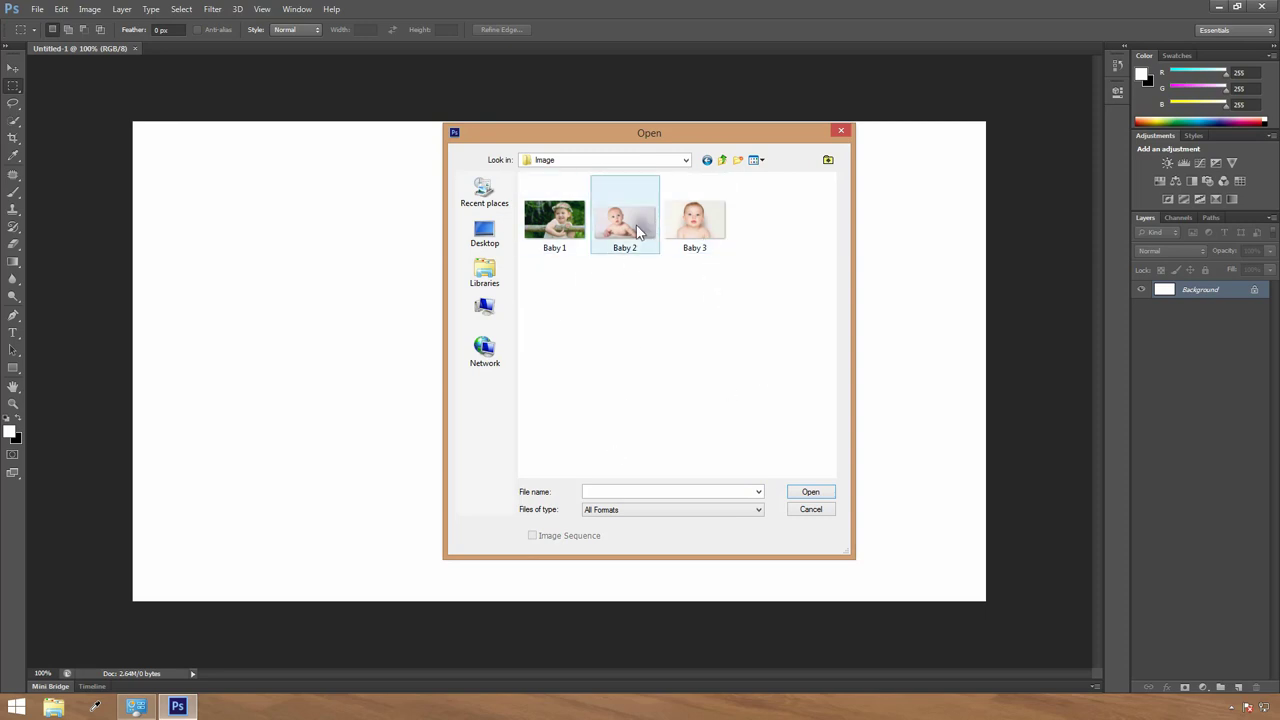
click(636, 232)
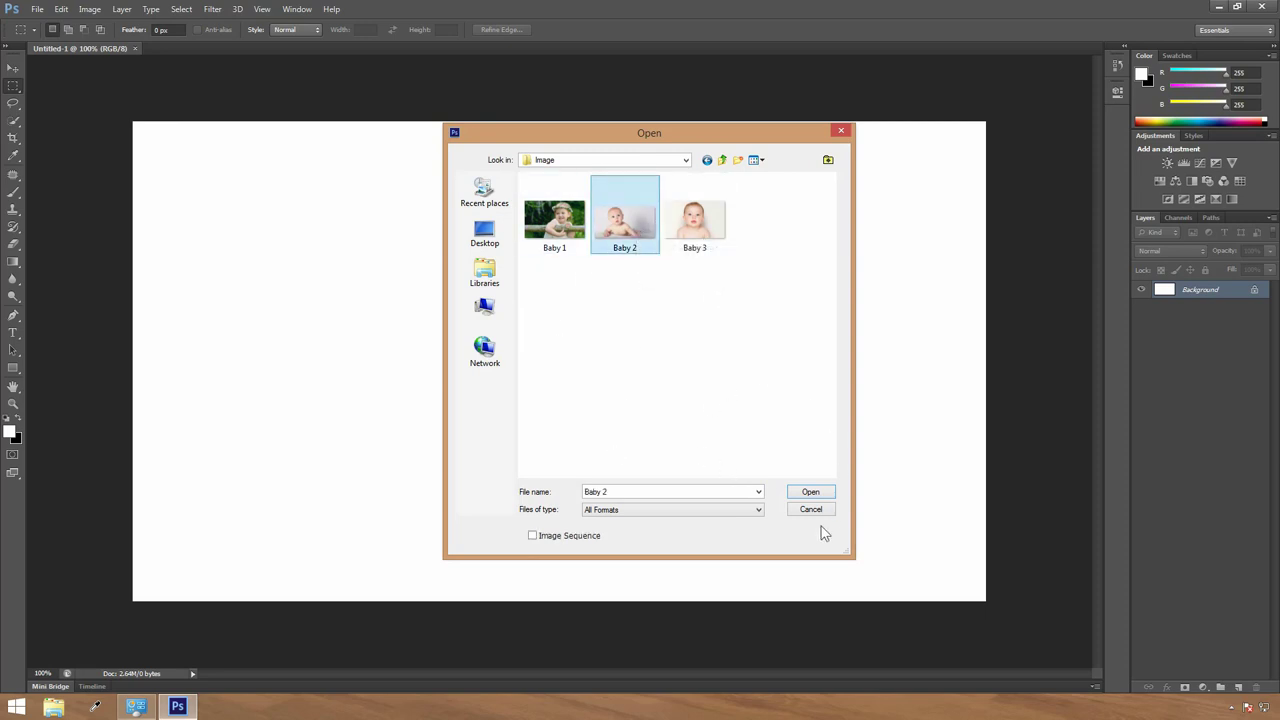
click(810, 492)
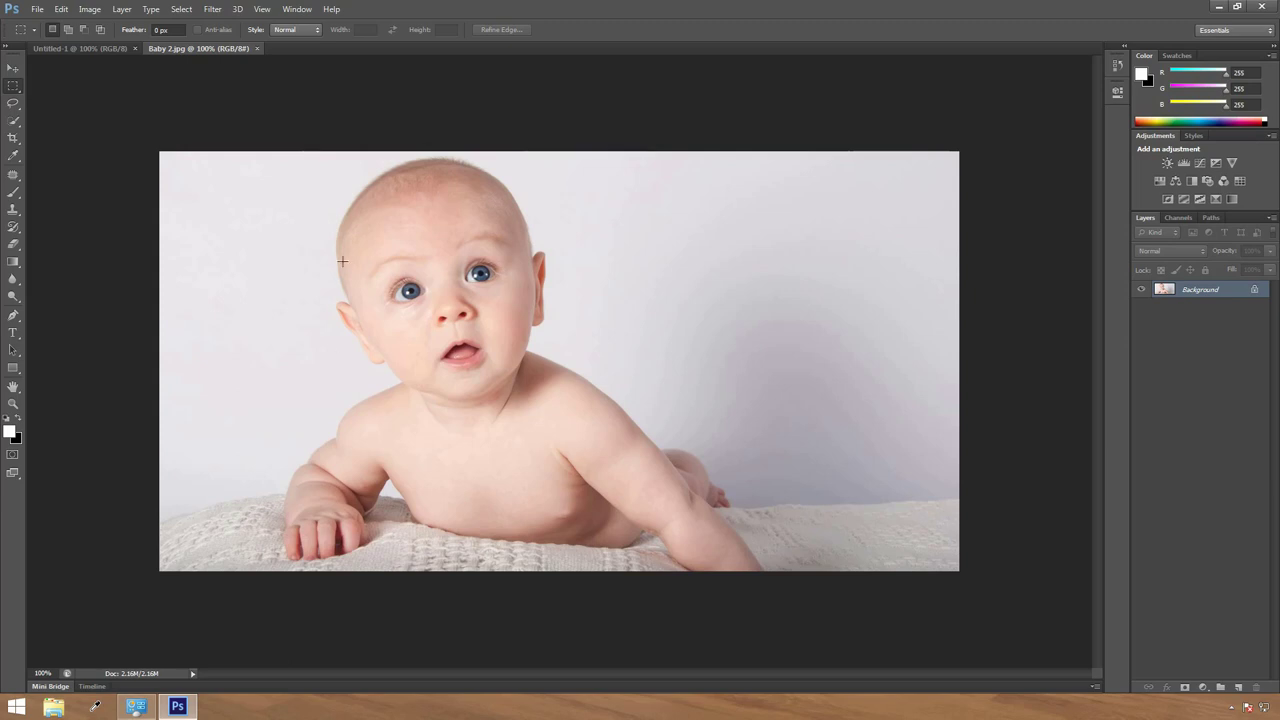
- Draw a rectangle around the baby's head, comparing with the blank Untitled-1 document
drag(290, 172, 708, 455)
click(96, 48)
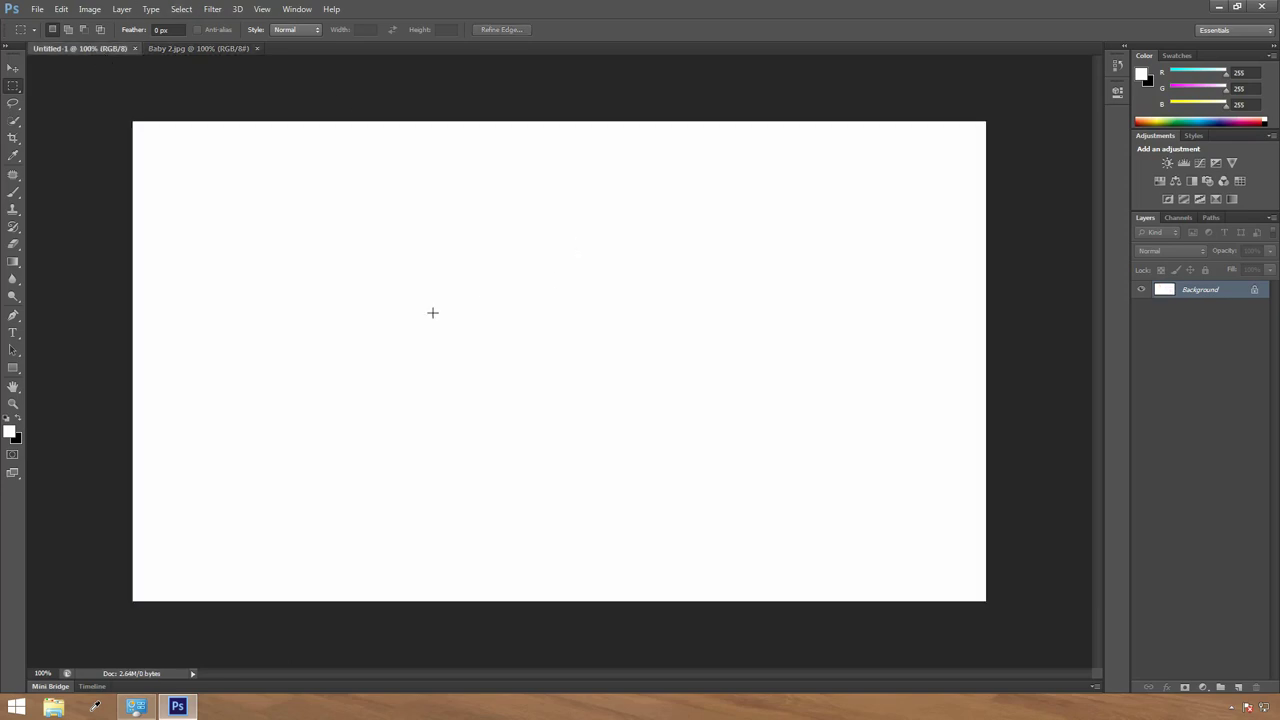
click(185, 47)
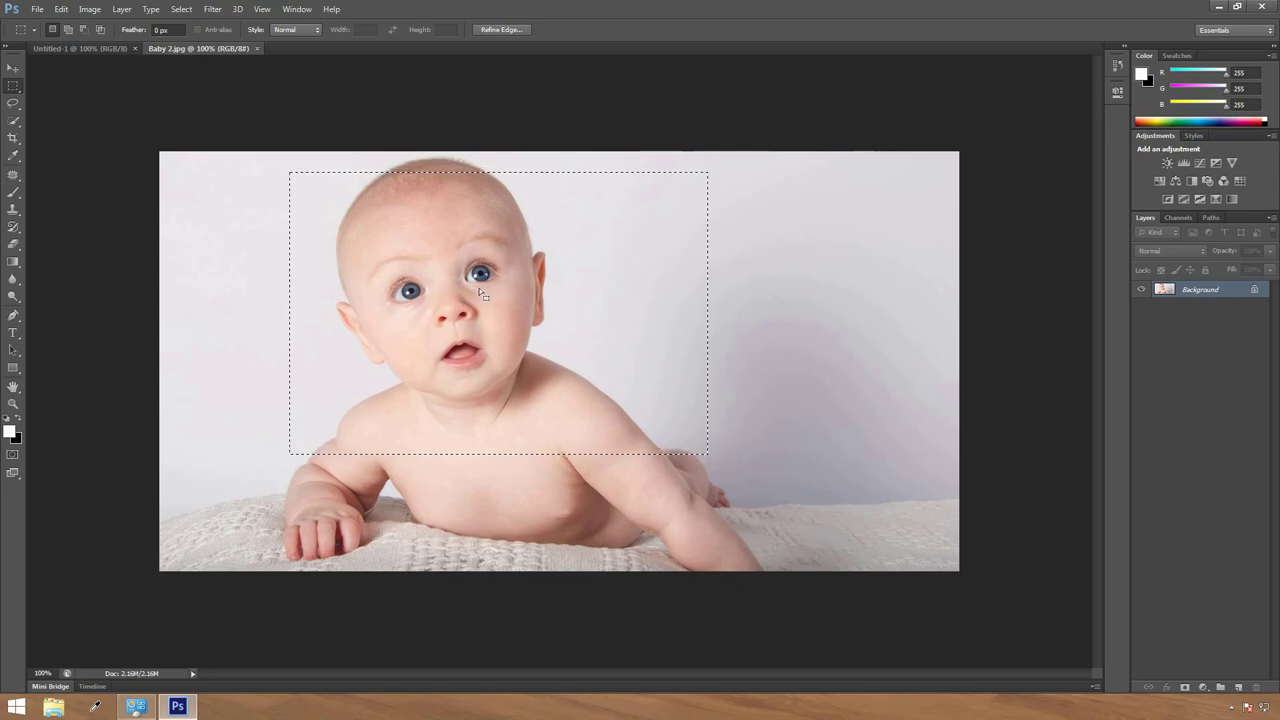
click(68, 49)
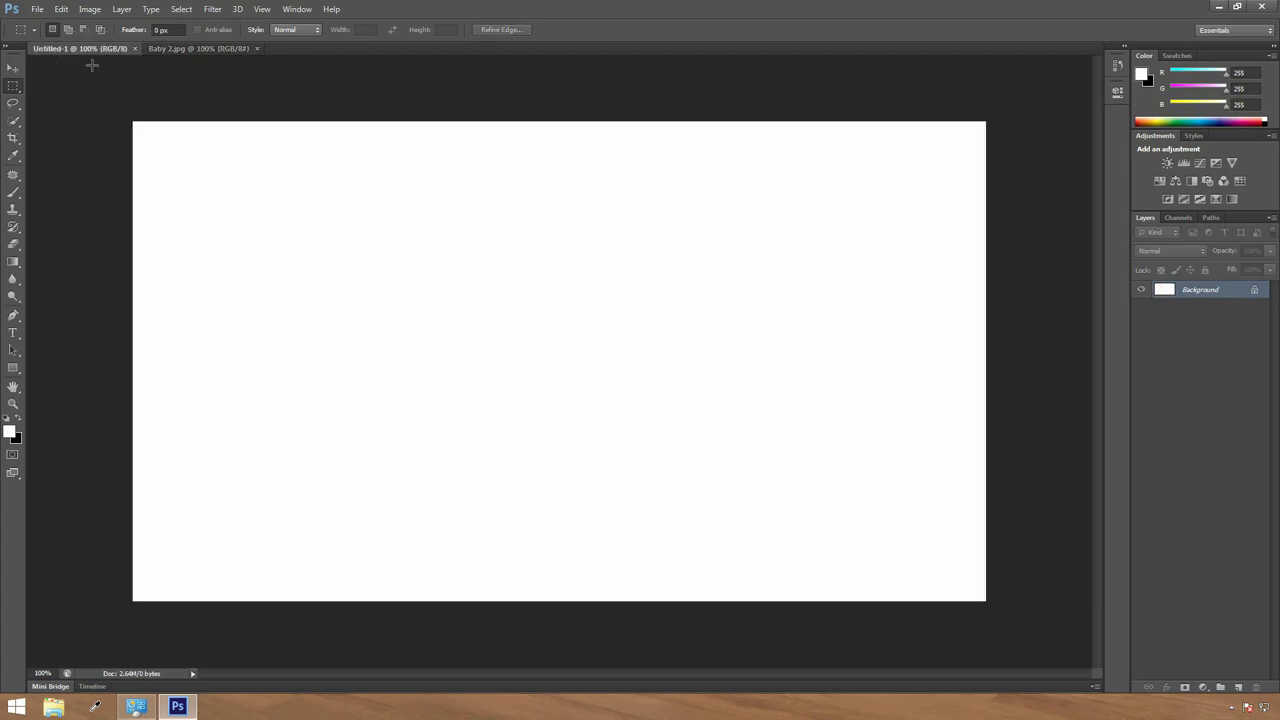
click(176, 47)
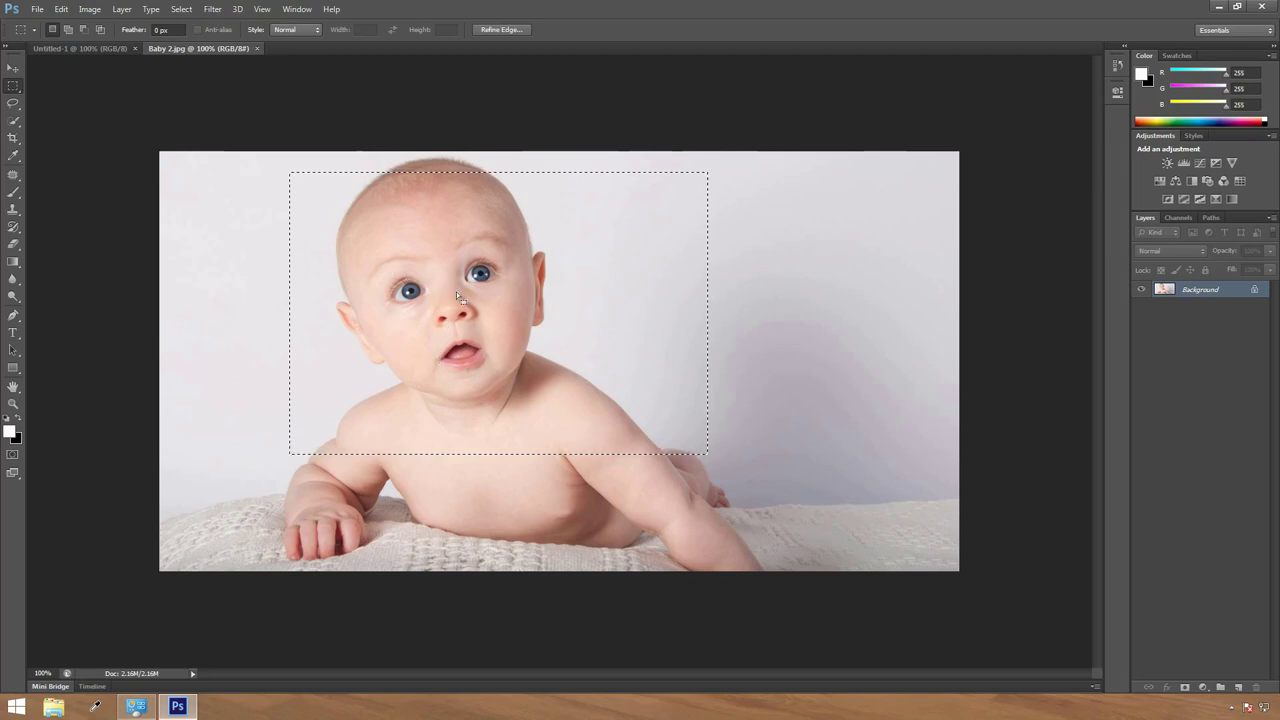
- Redraw the head-and-shoulders selection and copy it with Edit > Copy
click(427, 238)
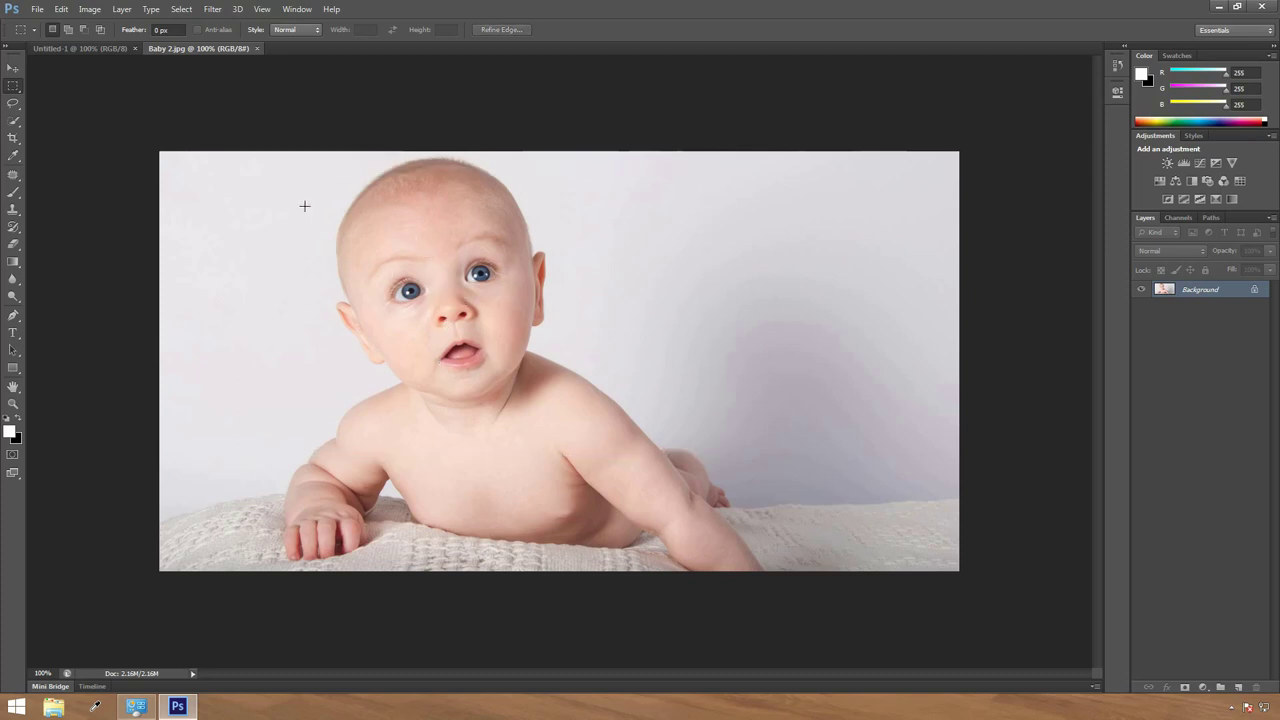
drag(284, 175, 728, 445)
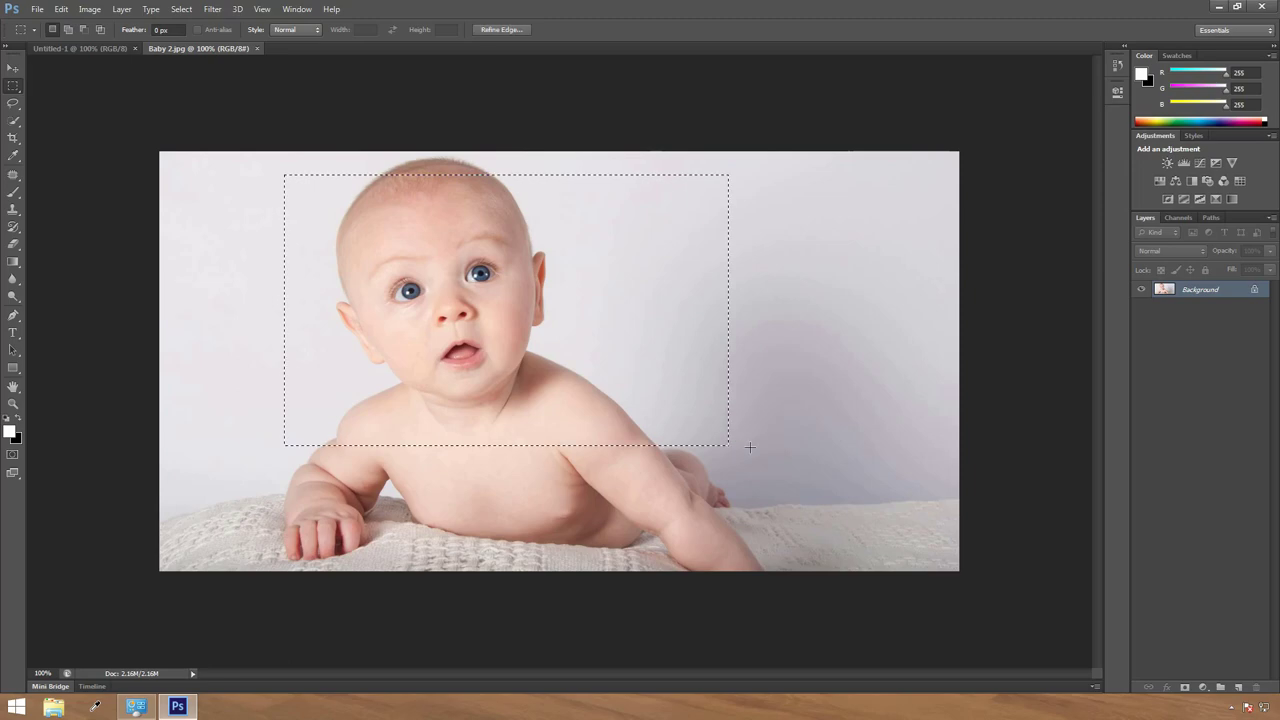
click(90, 12)
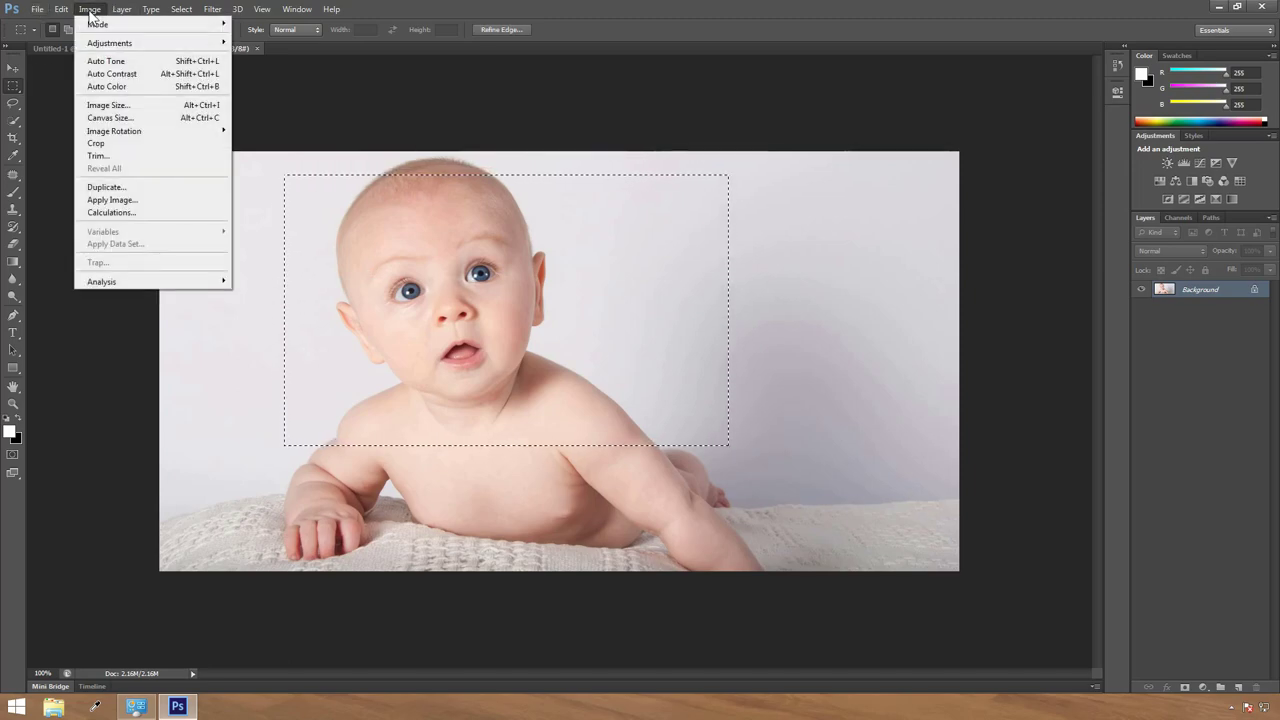
mouse_move(62, 9)
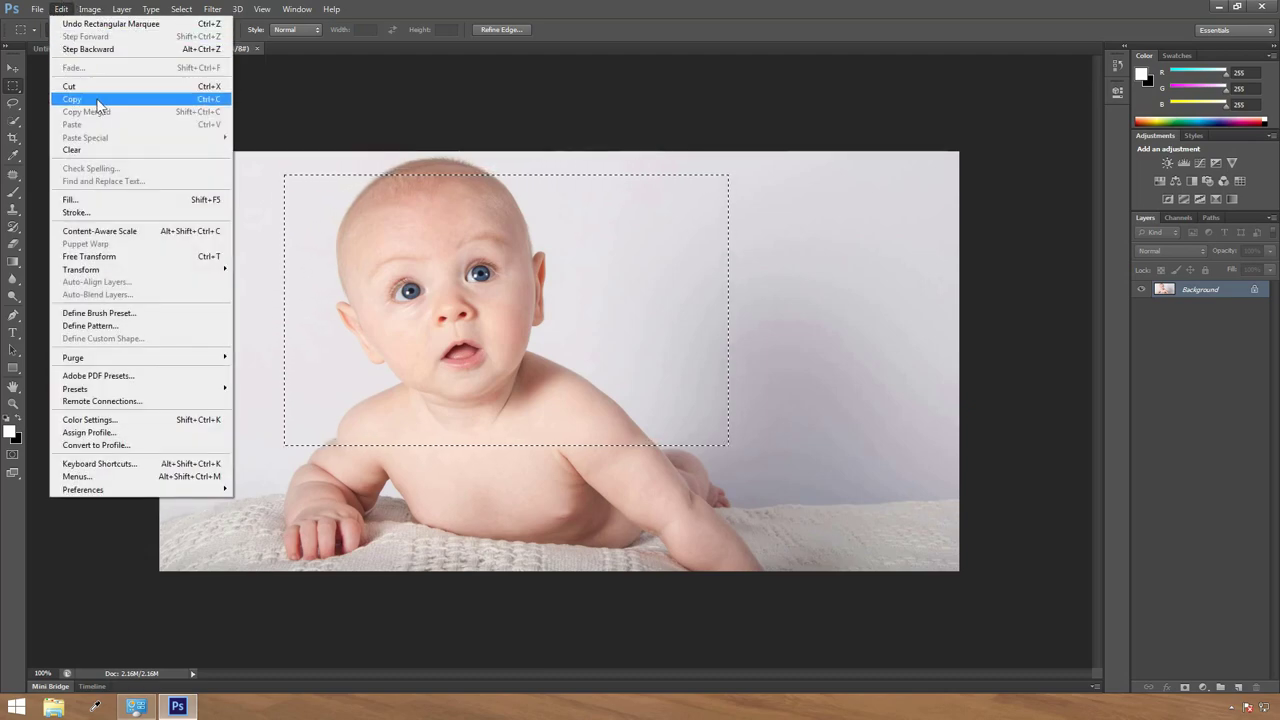
click(97, 103)
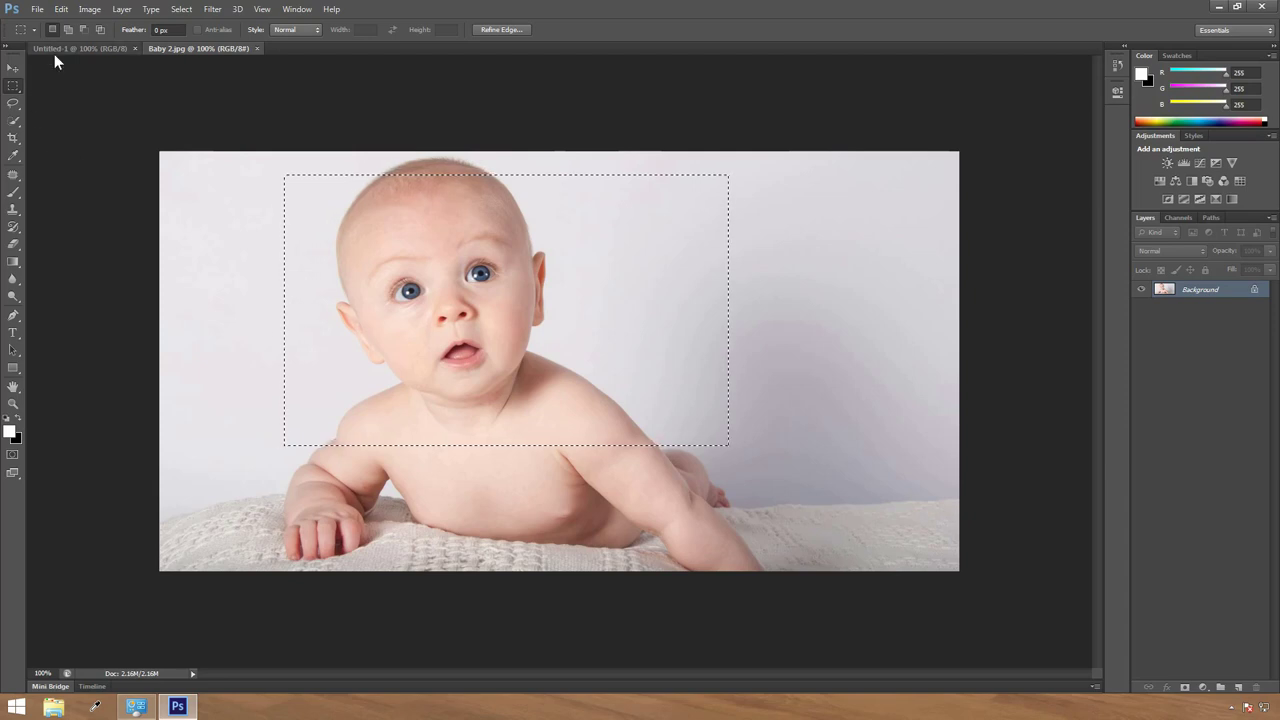
- Paste the copied crop into Untitled-1 as Layer 1, then return to Baby 2.jpg
click(55, 53)
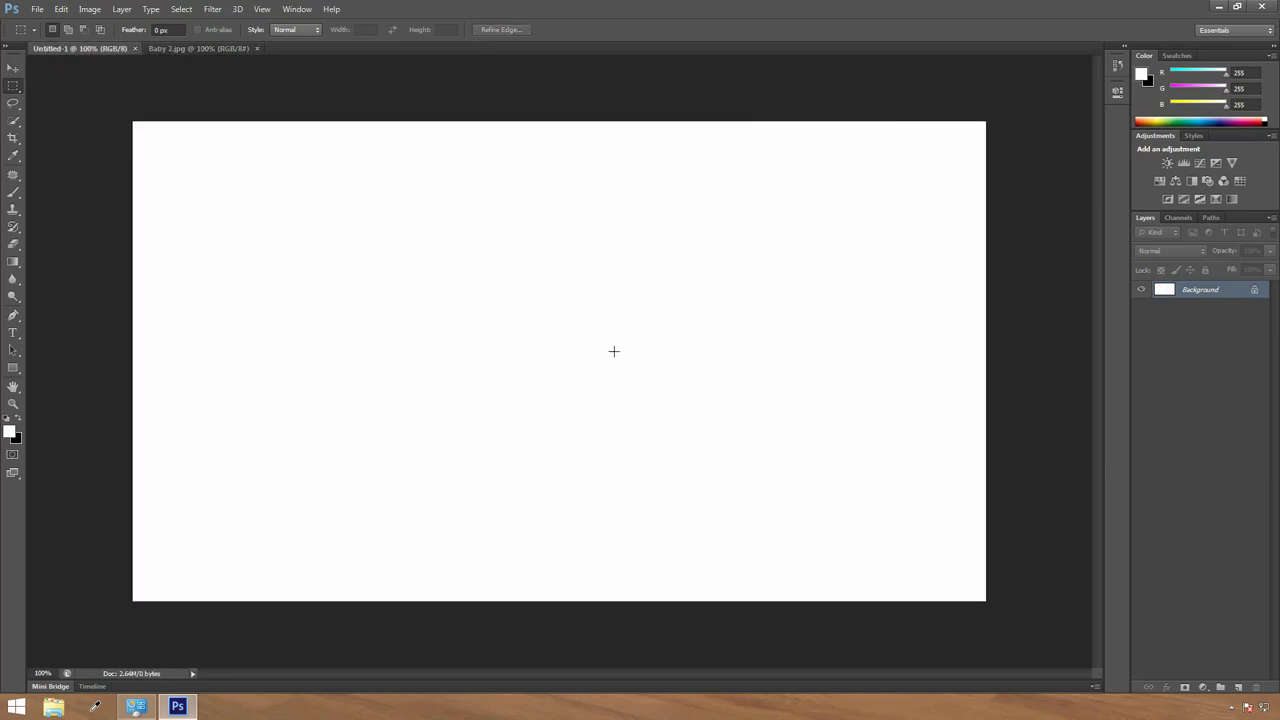
click(61, 9)
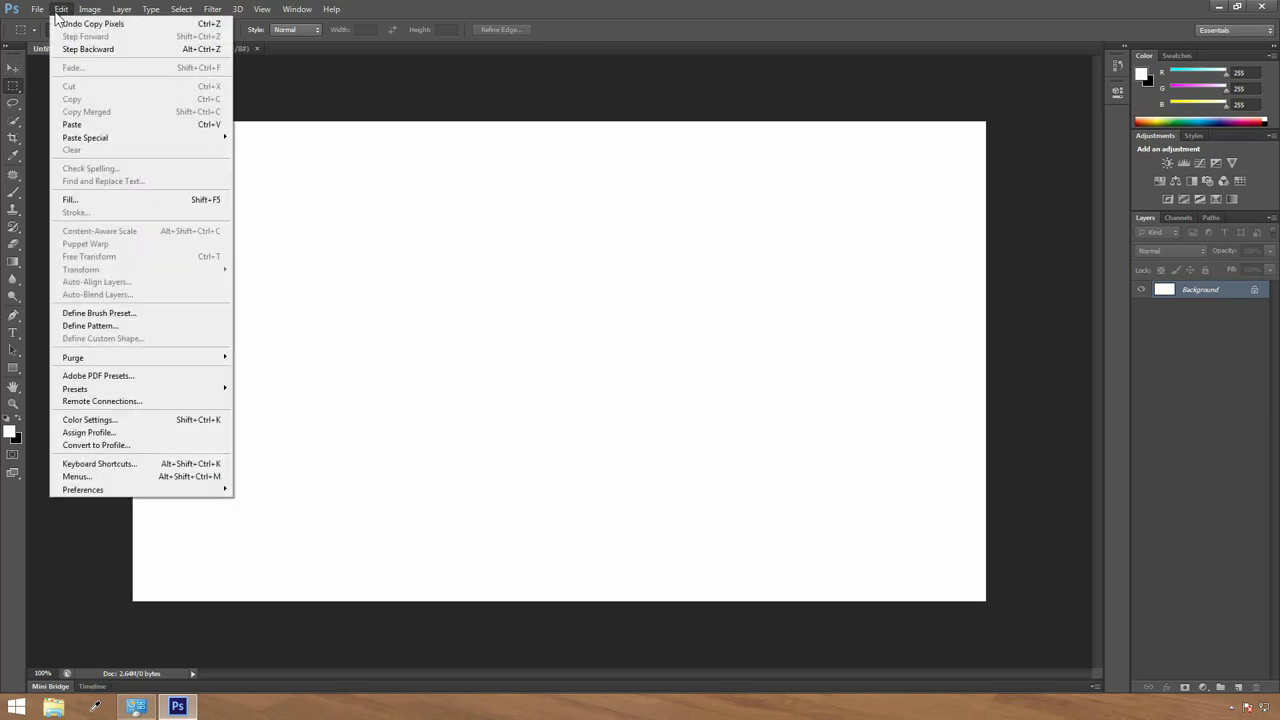
click(95, 119)
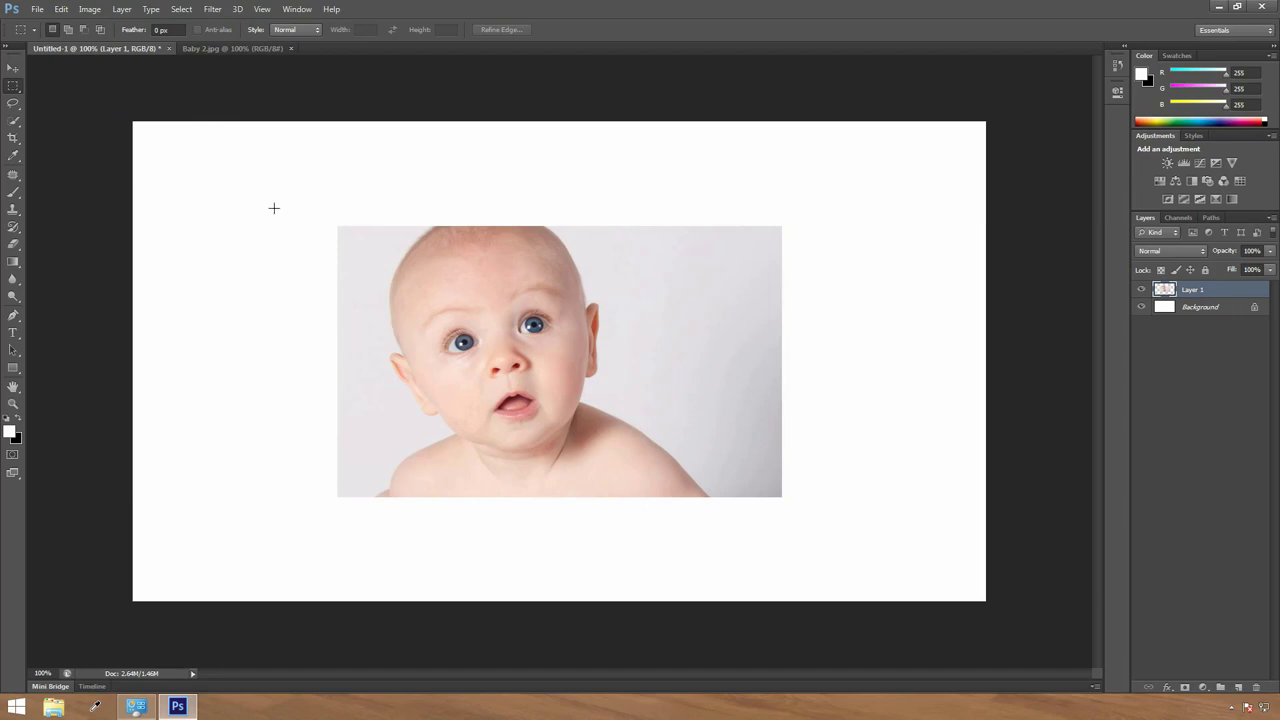
click(198, 51)
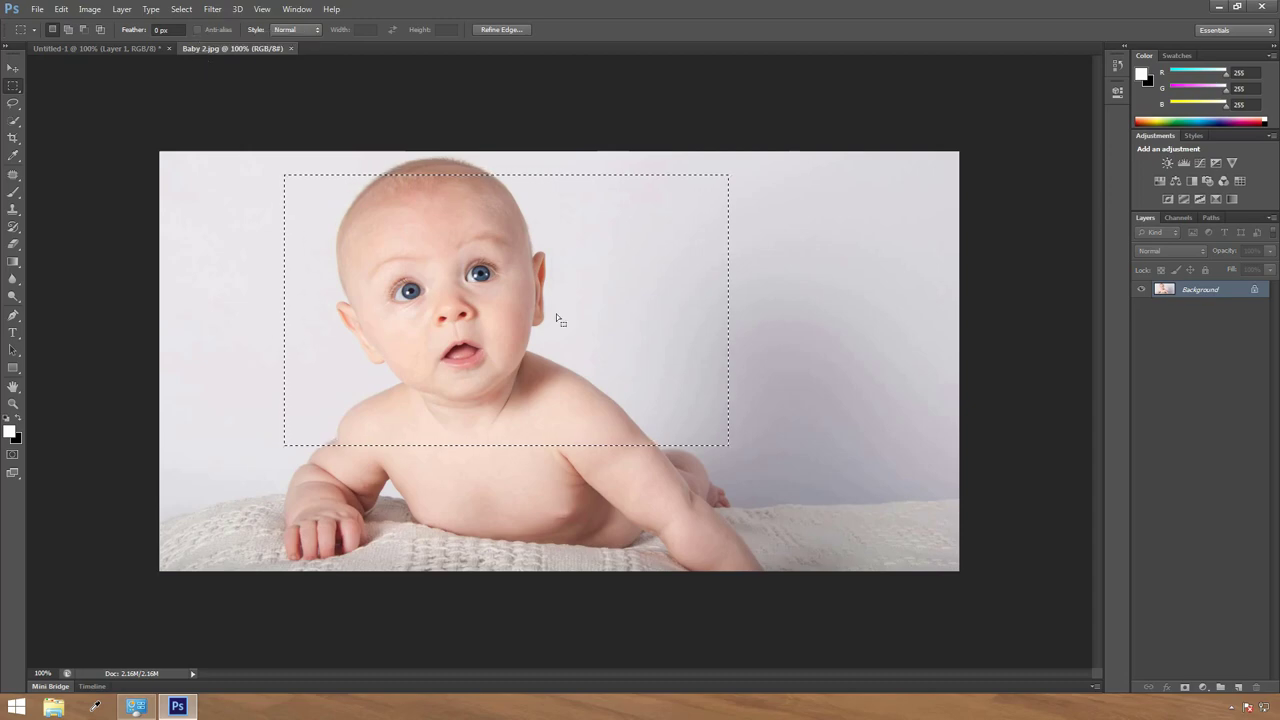
- Drag the selection with the Move tool into Untitled-1, placing Layer 2 up-left of Layer 1
click(61, 9)
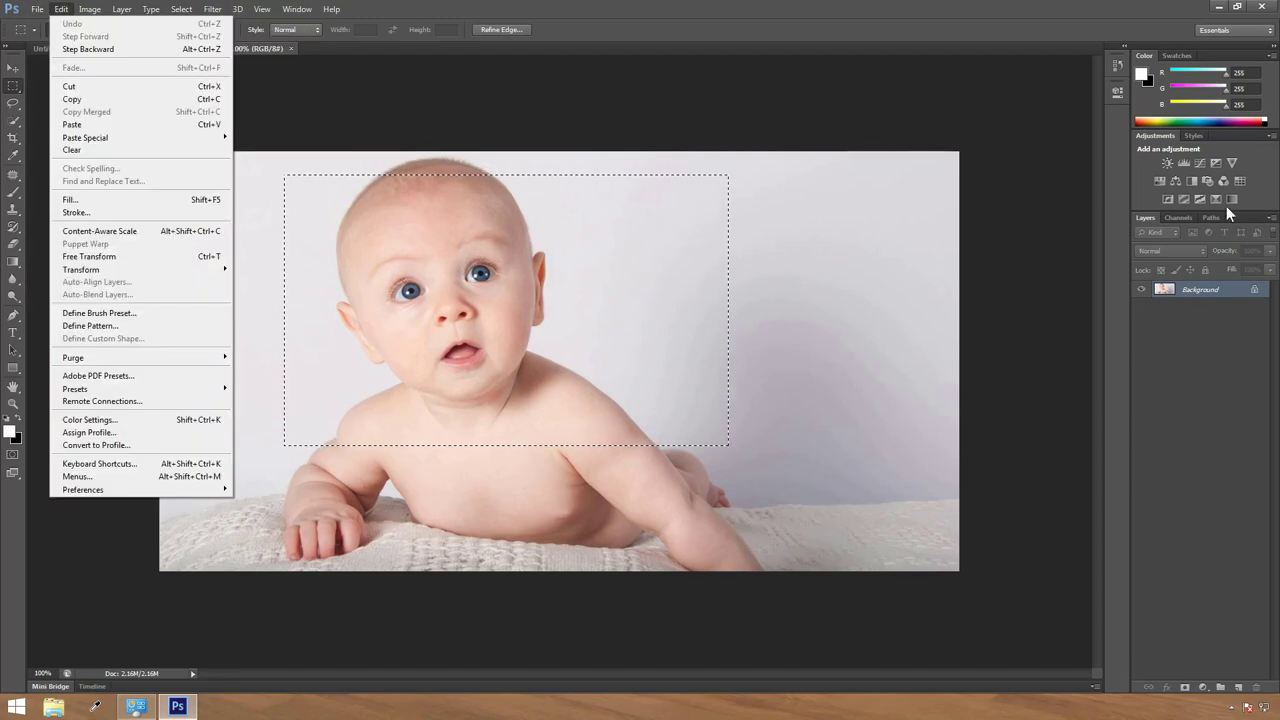
click(454, 244)
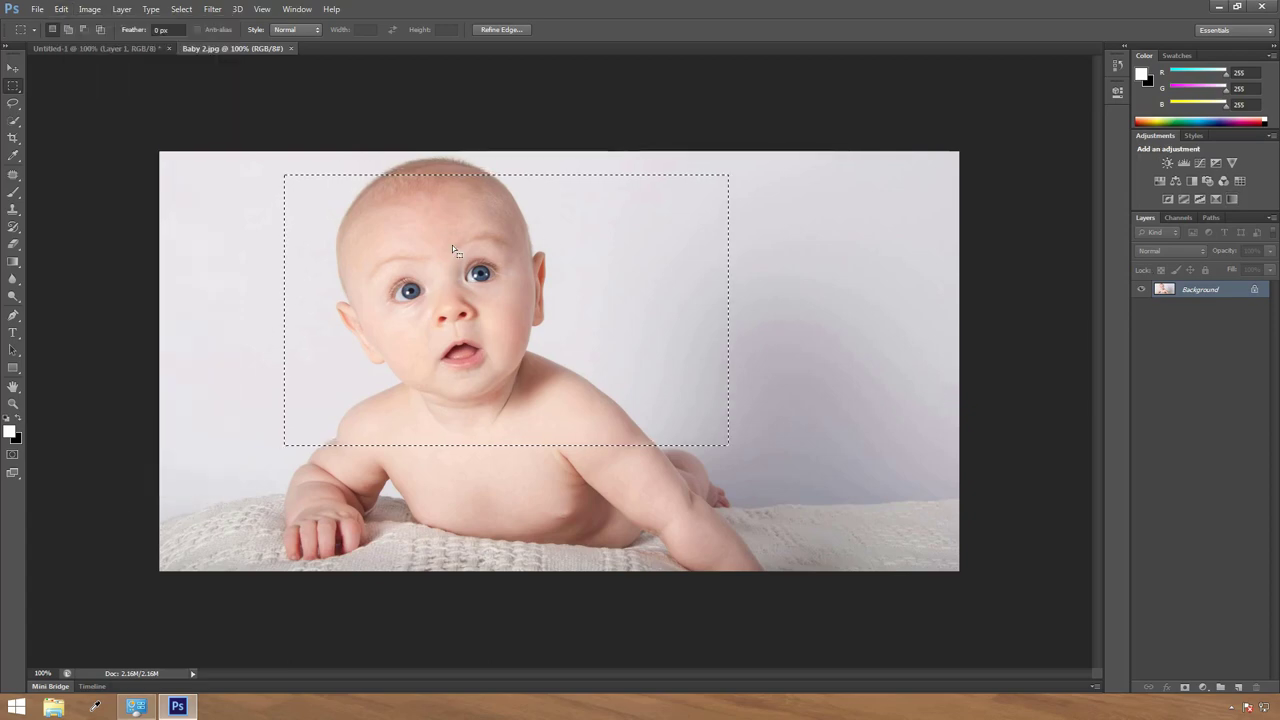
click(13, 68)
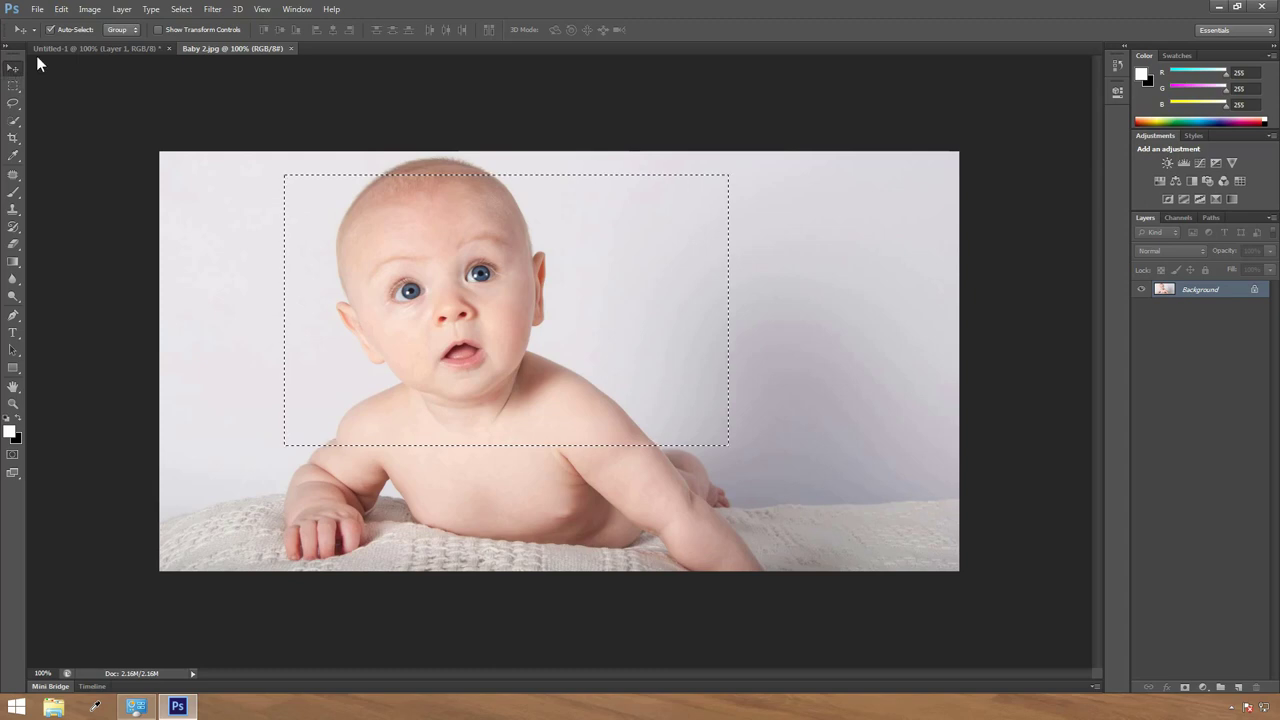
drag(402, 282, 277, 243)
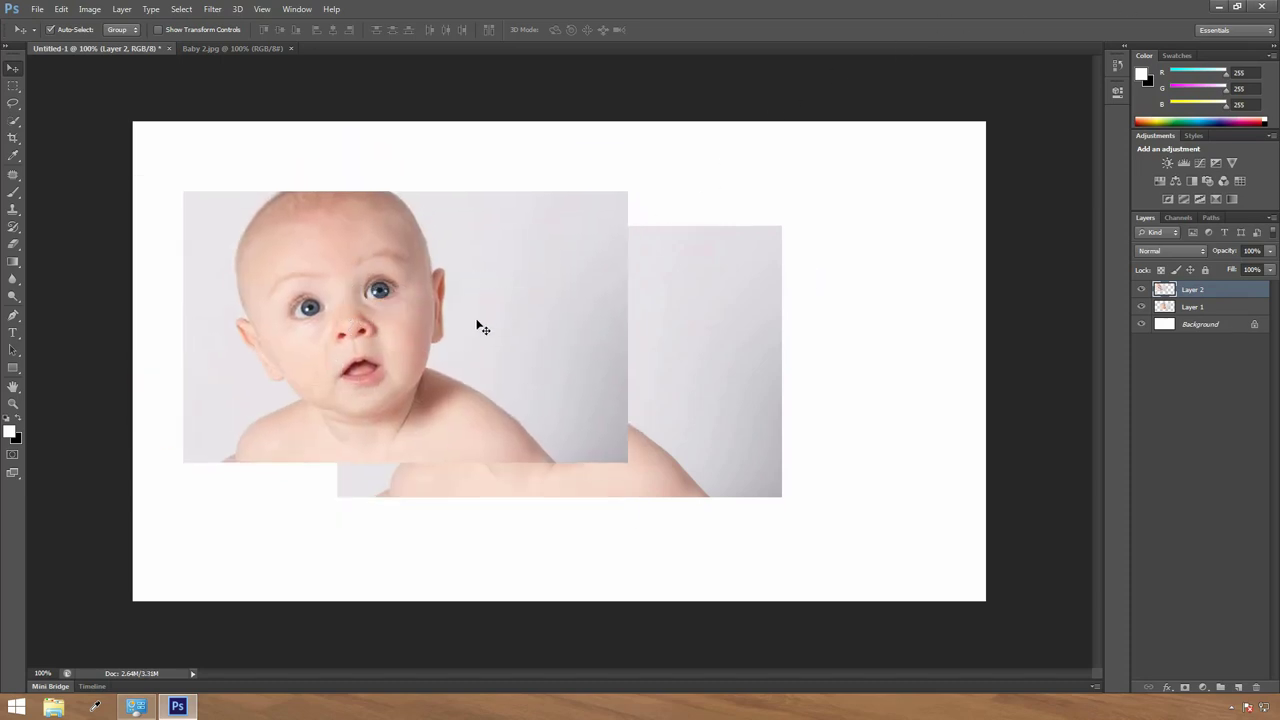
mouse_move(477, 329)
mouse_down()
mouse_move(428, 352)
mouse_move(461, 341)
mouse_up()
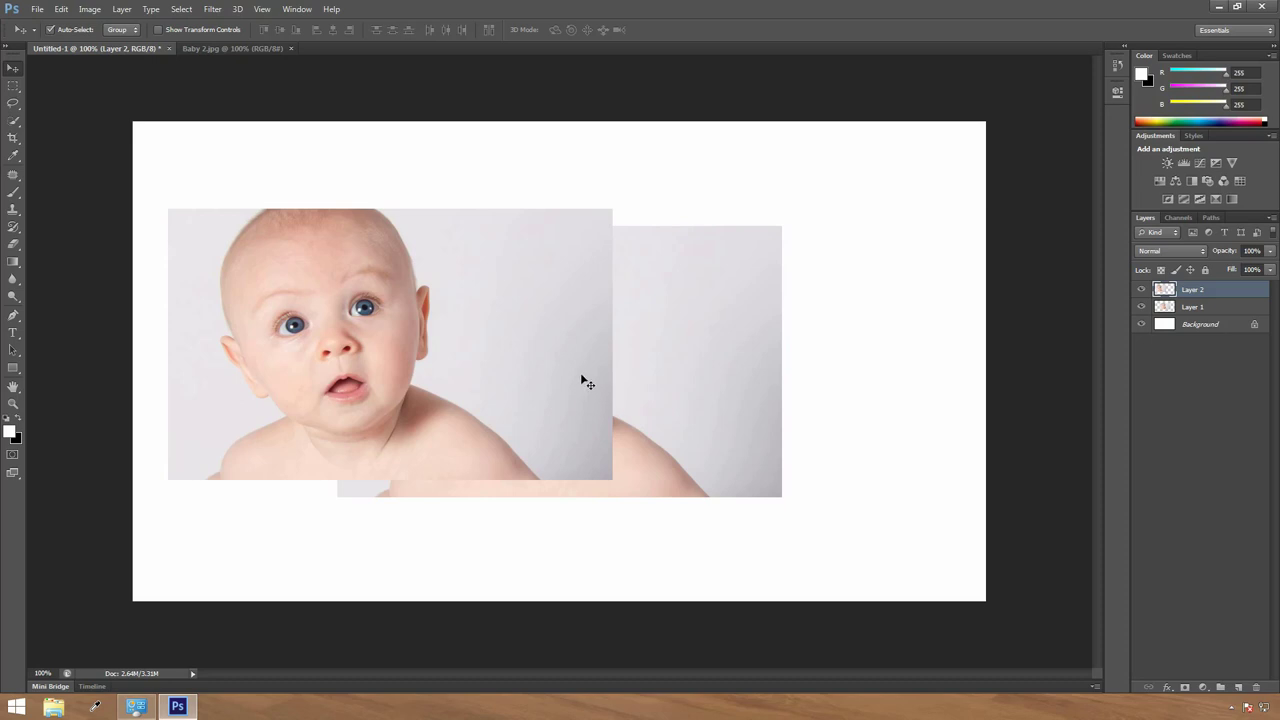
click(1233, 310)
click(1234, 293)
drag(286, 324, 464, 404)
drag(386, 350, 75, 287)
click(541, 346)
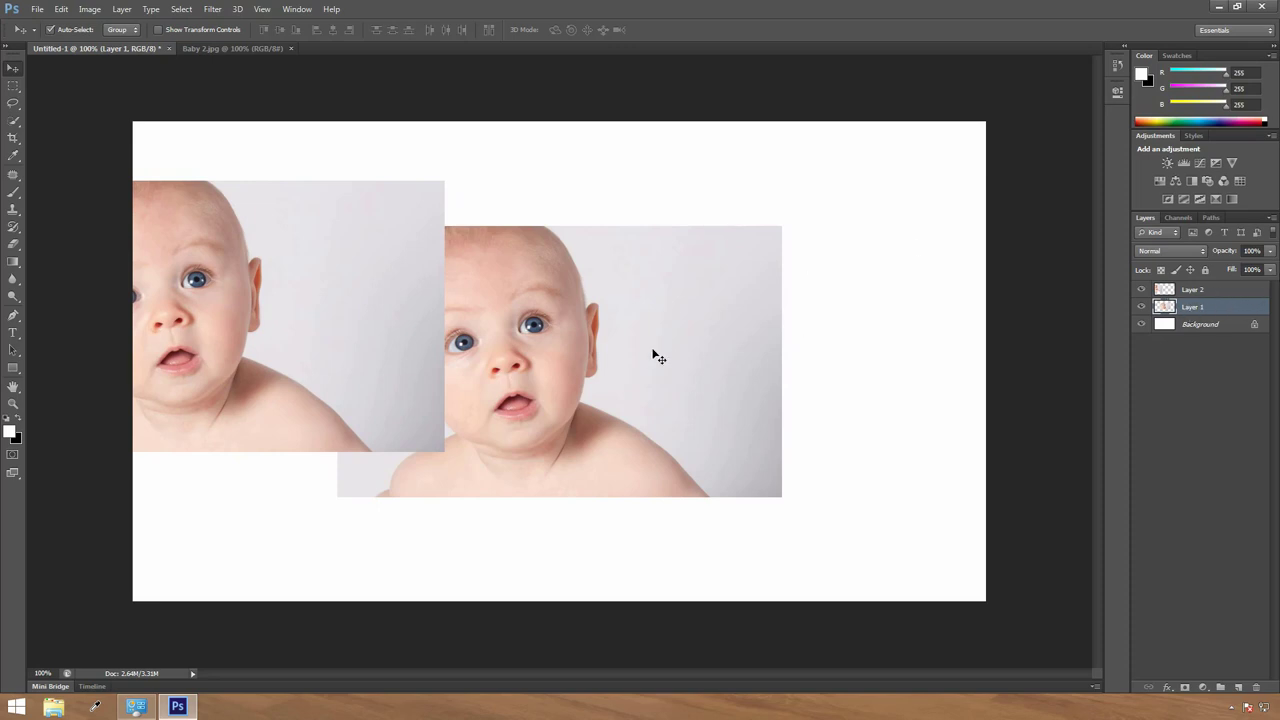
drag(654, 352, 818, 325)
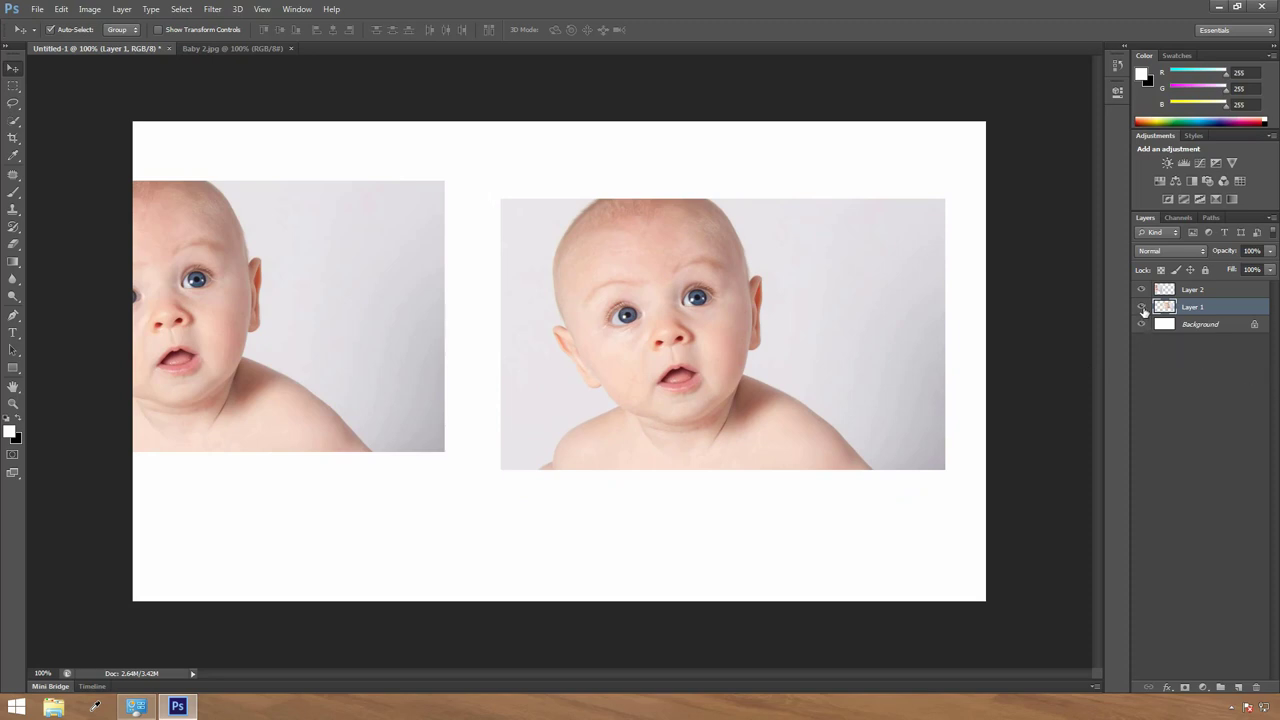
click(1142, 307)
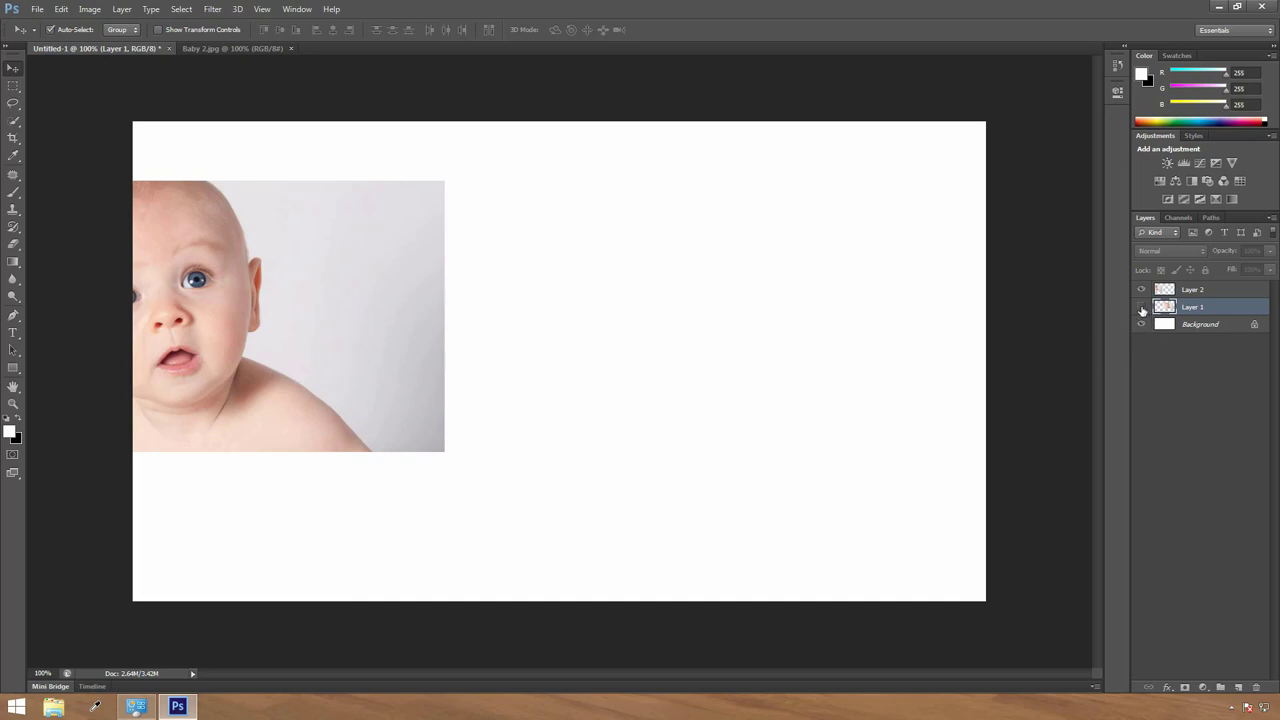
click(1142, 310)
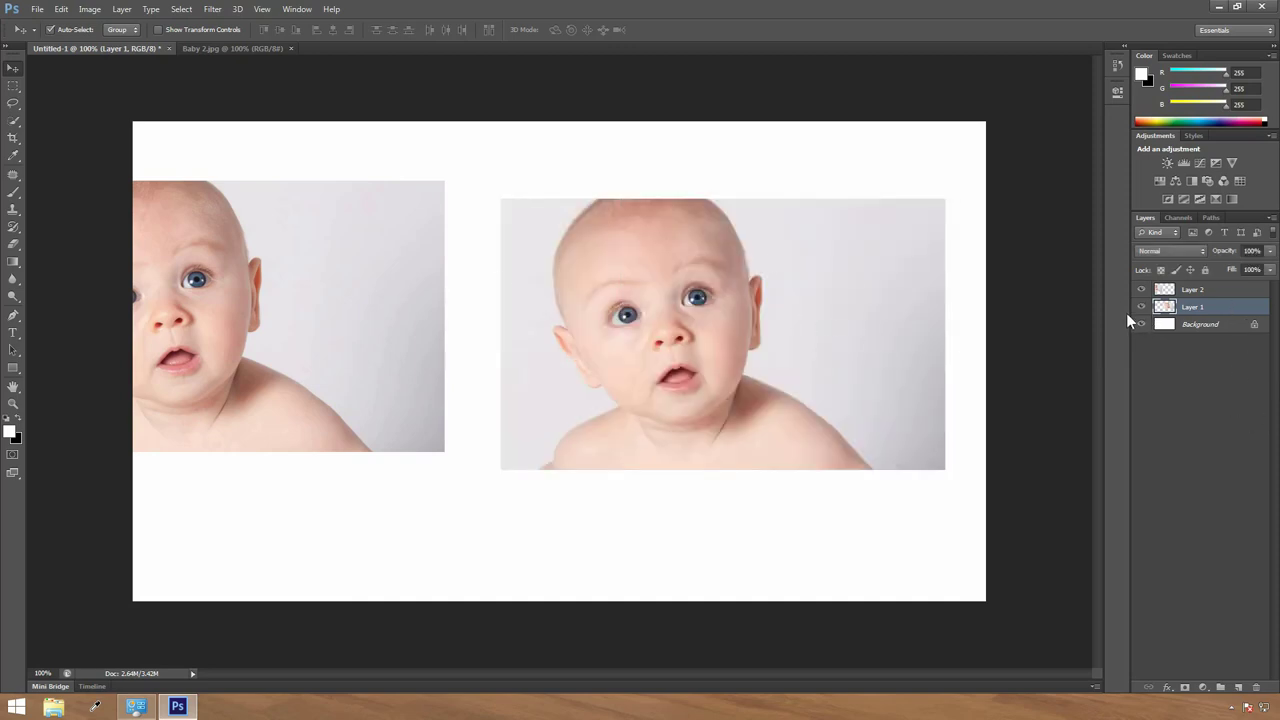
- Delete Layer 1 from its right-click menu, confirming with Yes
right_click(1240, 315)
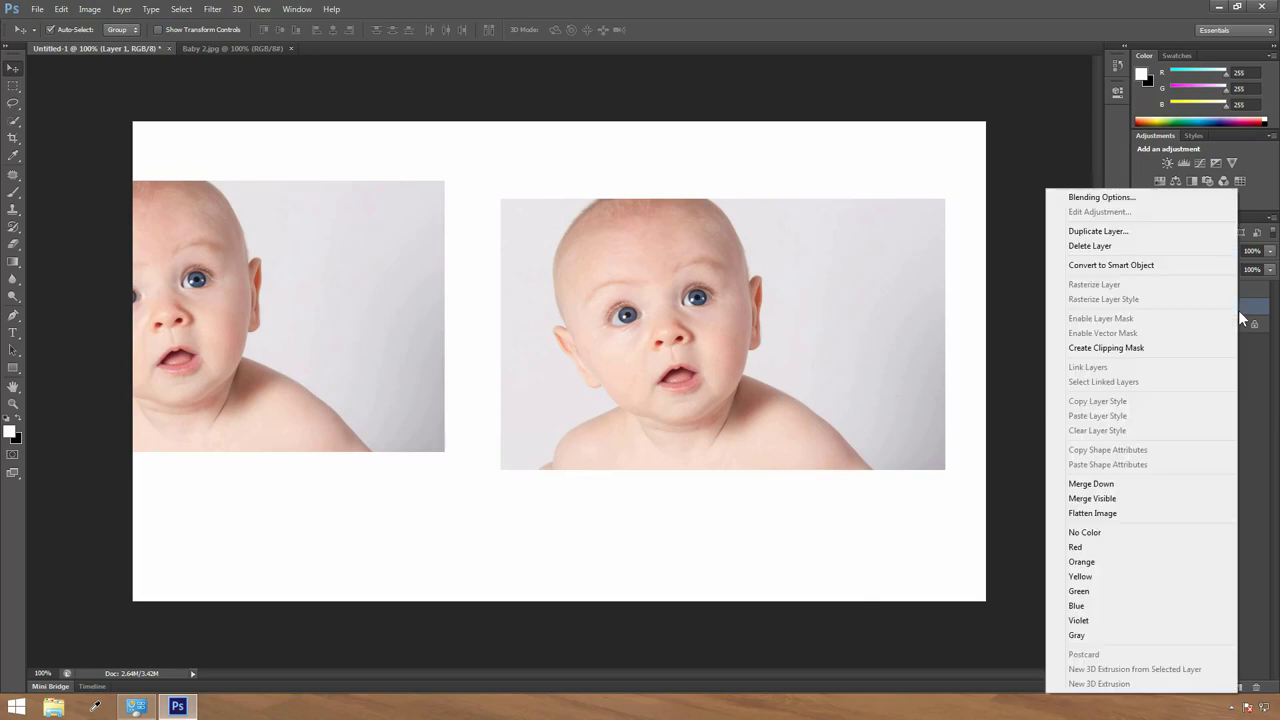
click(1130, 247)
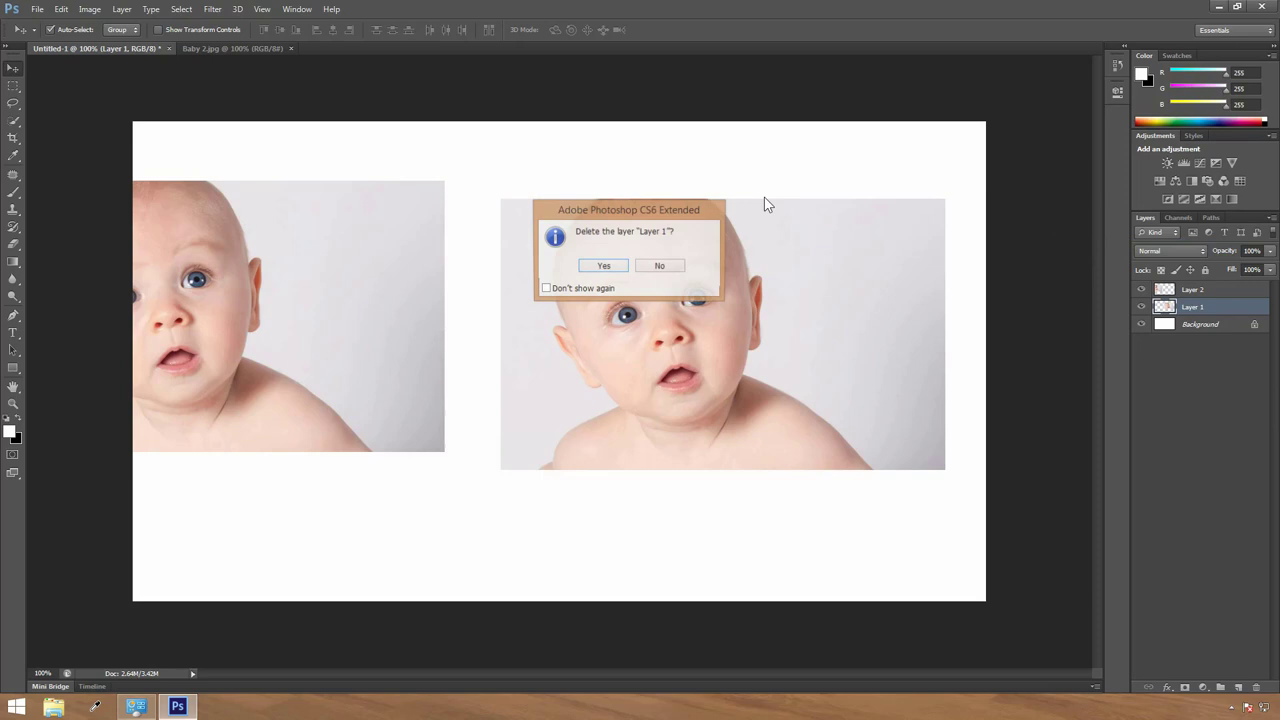
click(604, 266)
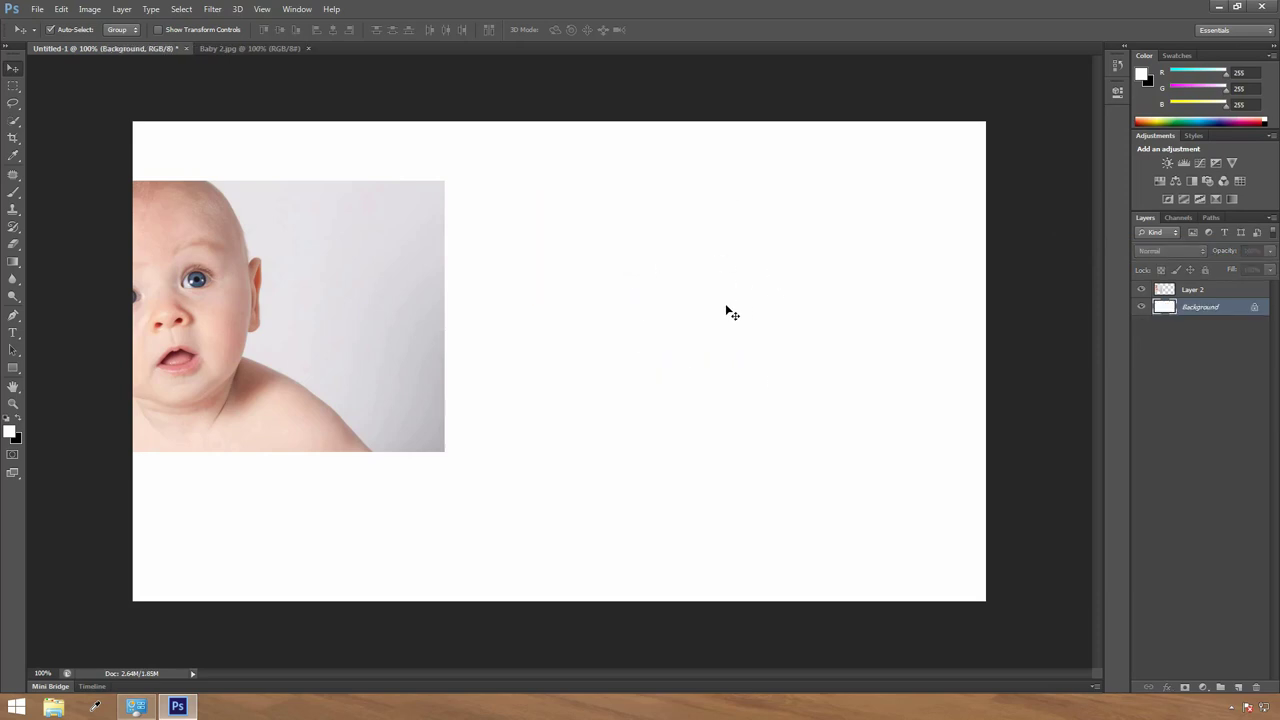
- Move the Layer 2 baby photo to the canvas centre, then remove it with Delete
drag(230, 357, 522, 382)
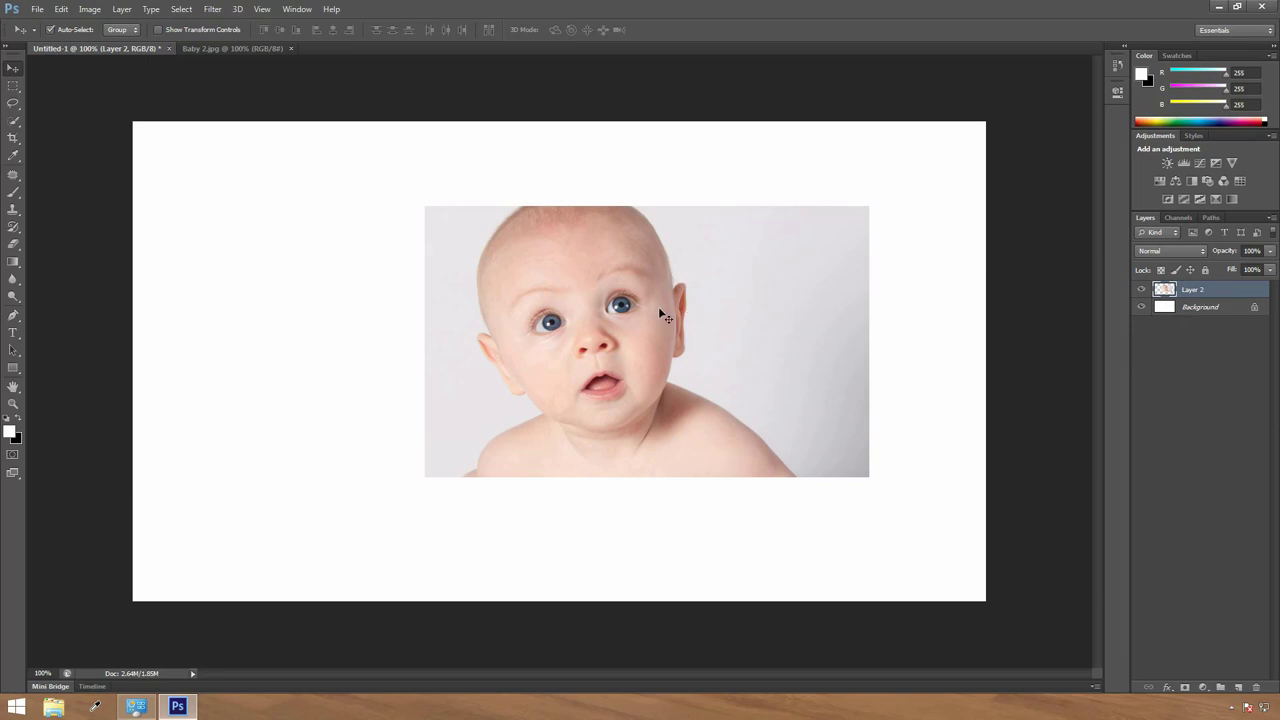
mouse_move(660, 314)
mouse_down()
mouse_move(683, 292)
mouse_move(667, 313)
mouse_up()
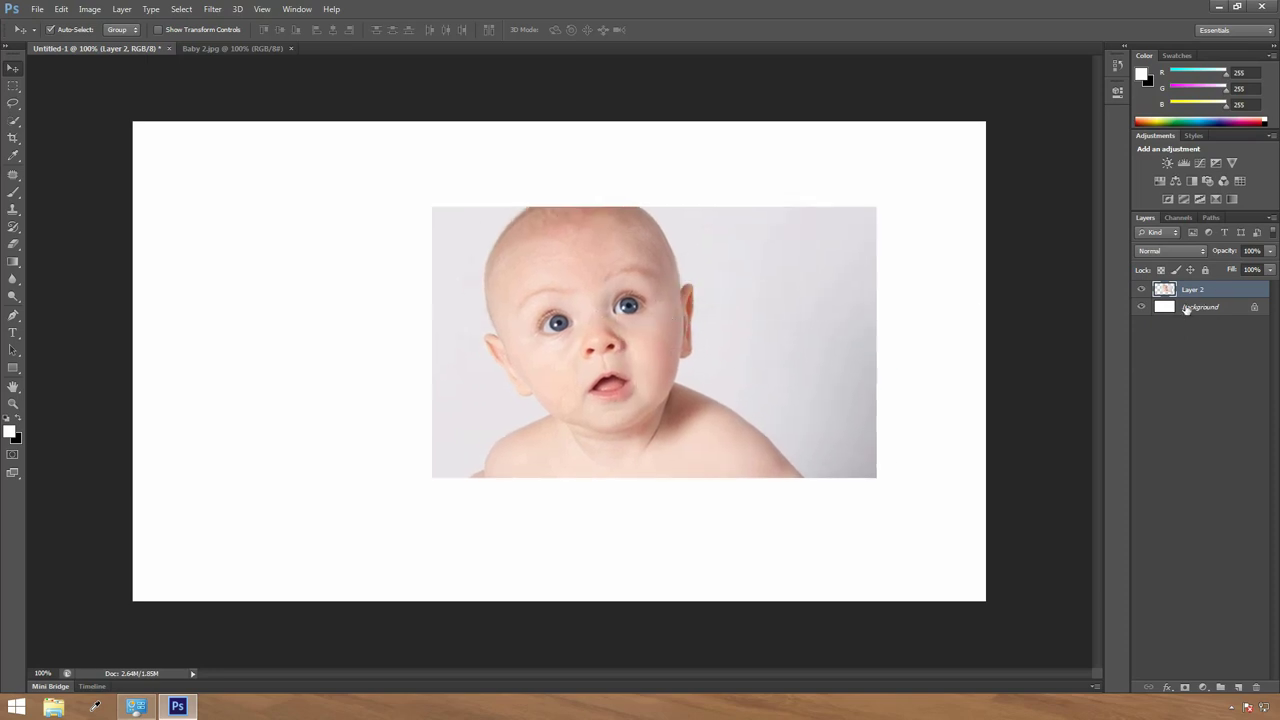
right_click(1219, 287)
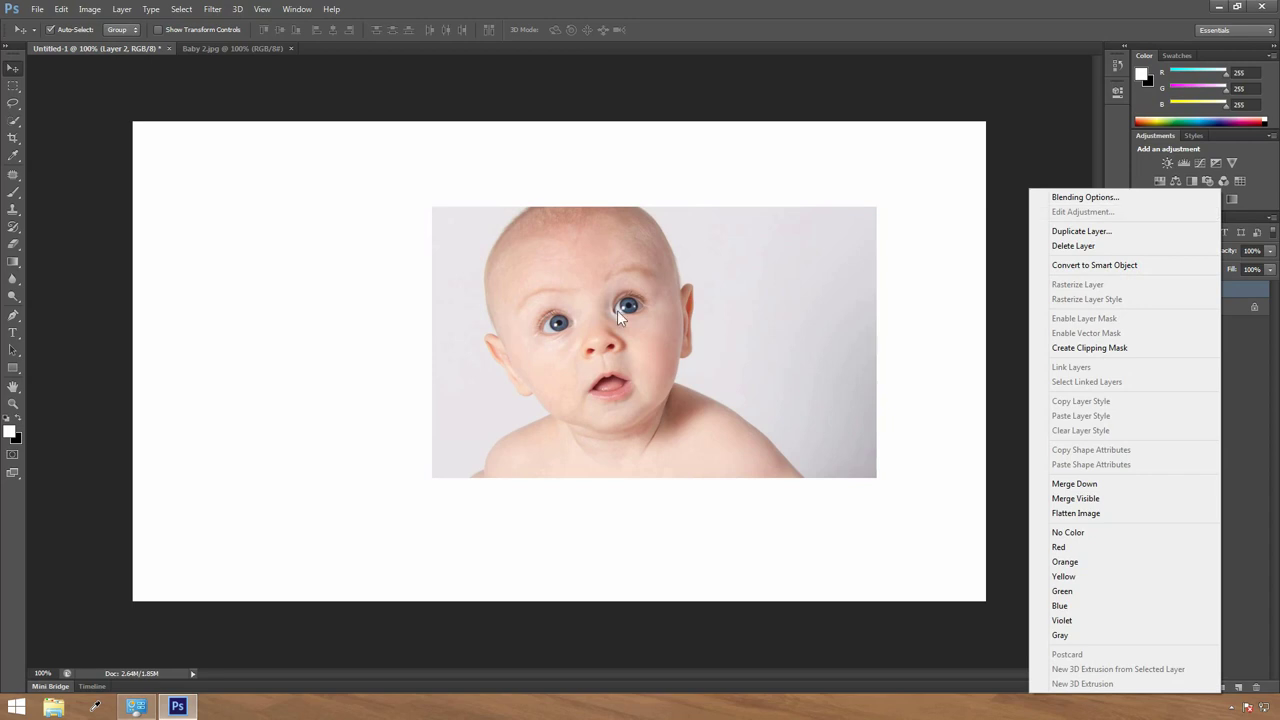
click(617, 310)
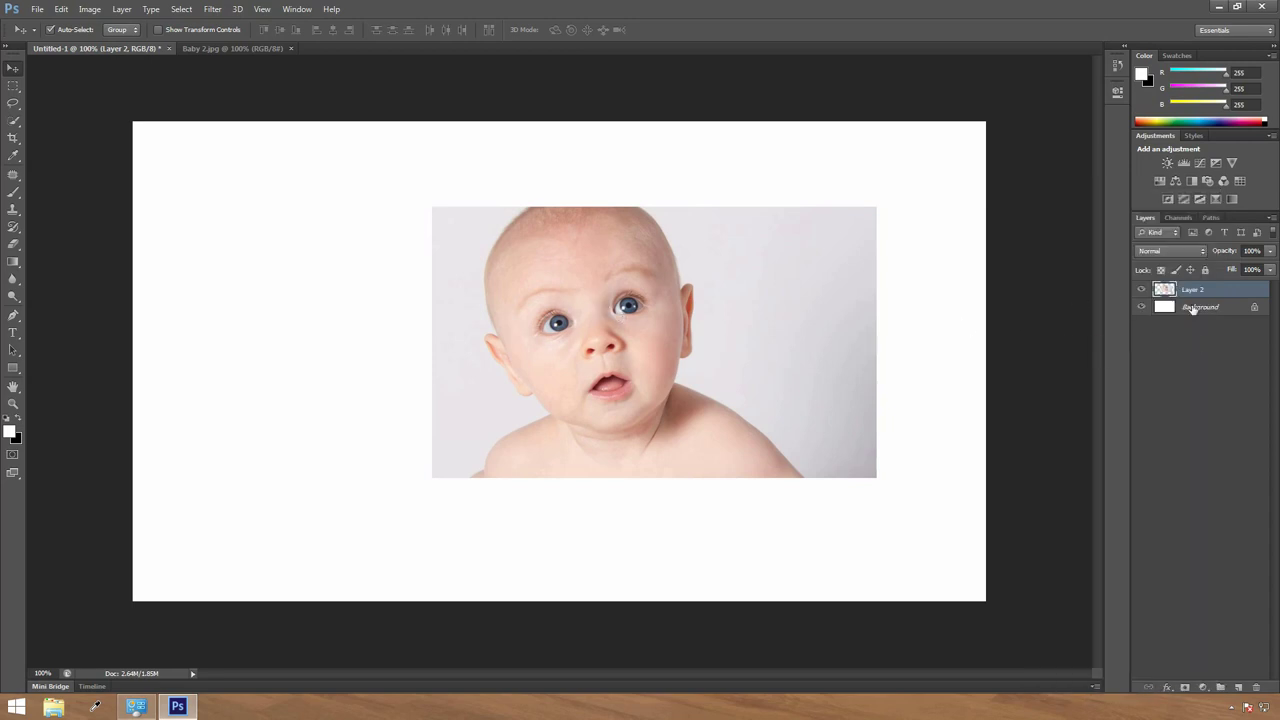
key(Delete)
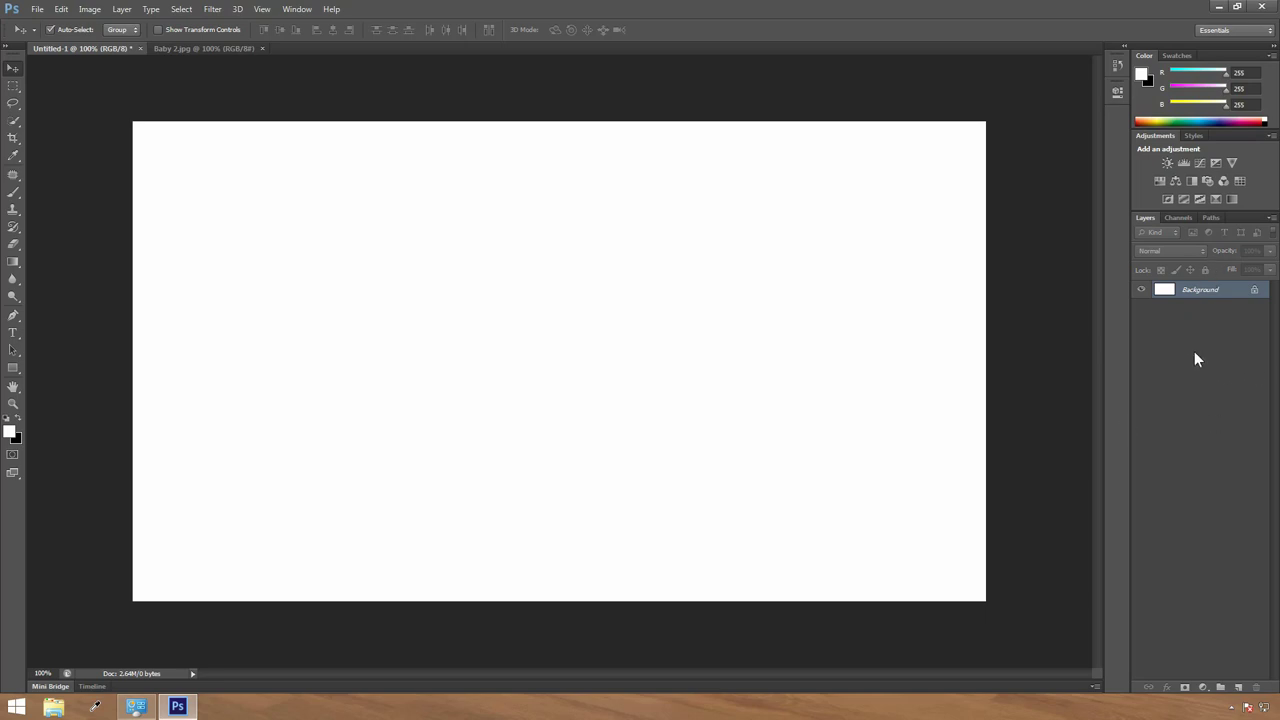
- Draw a circular Elliptical Marquee selection around the baby's face in Baby 2.jpg
click(13, 93)
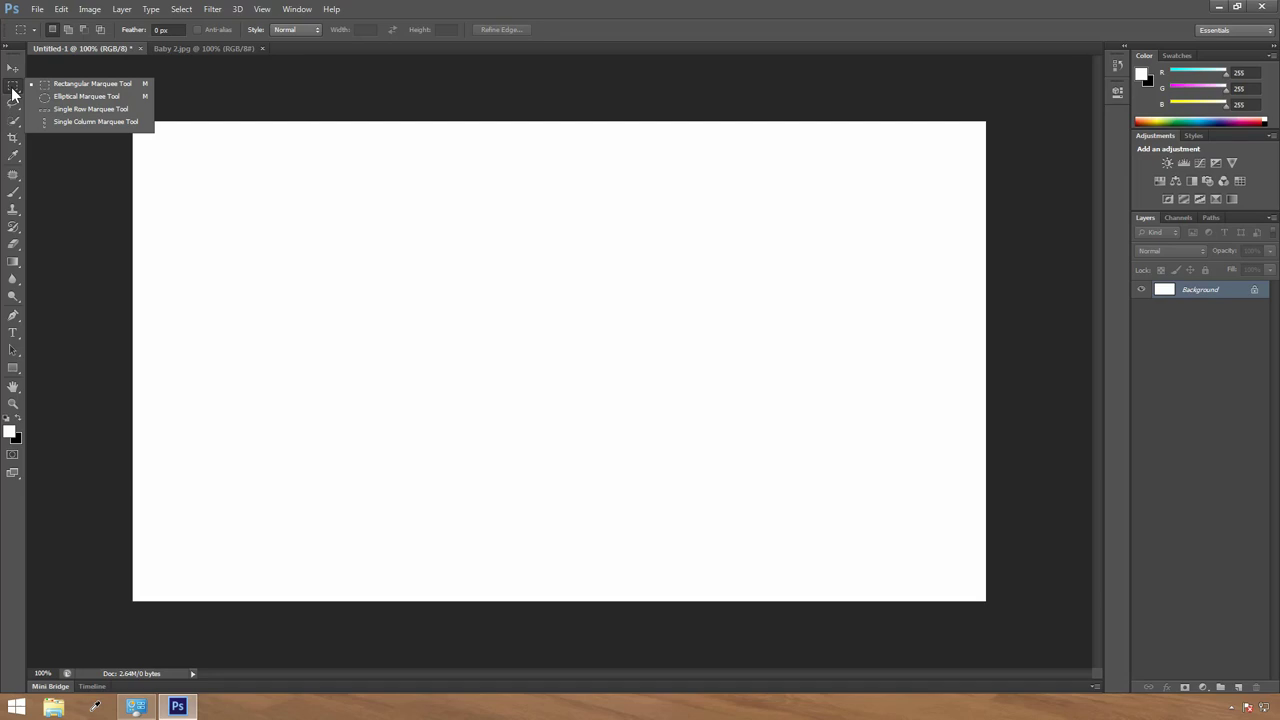
click(58, 96)
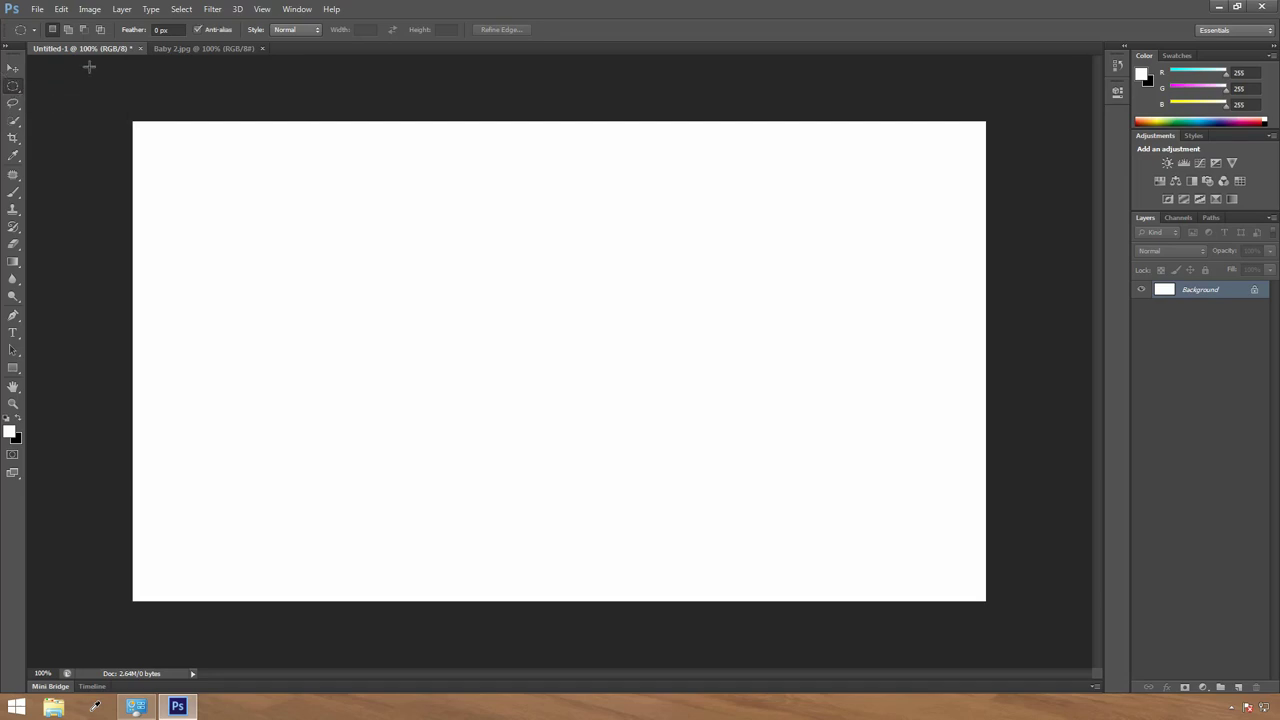
click(191, 47)
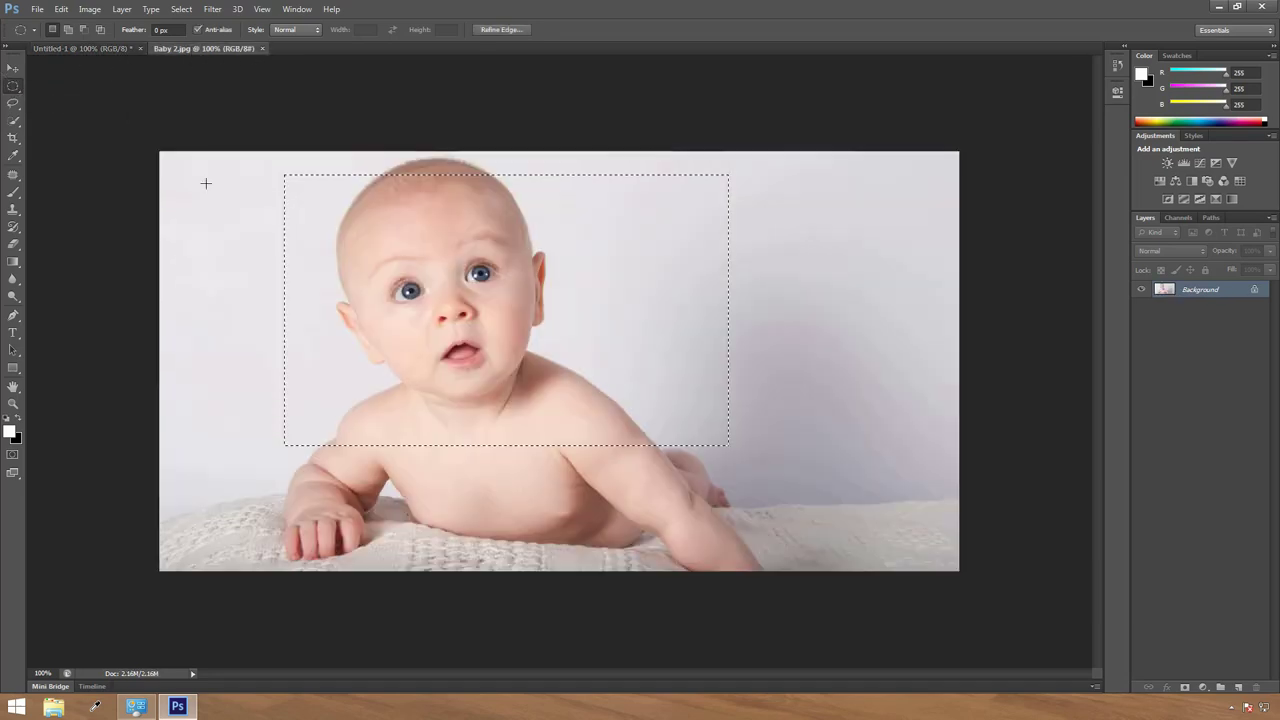
click(324, 205)
drag(315, 168, 582, 446)
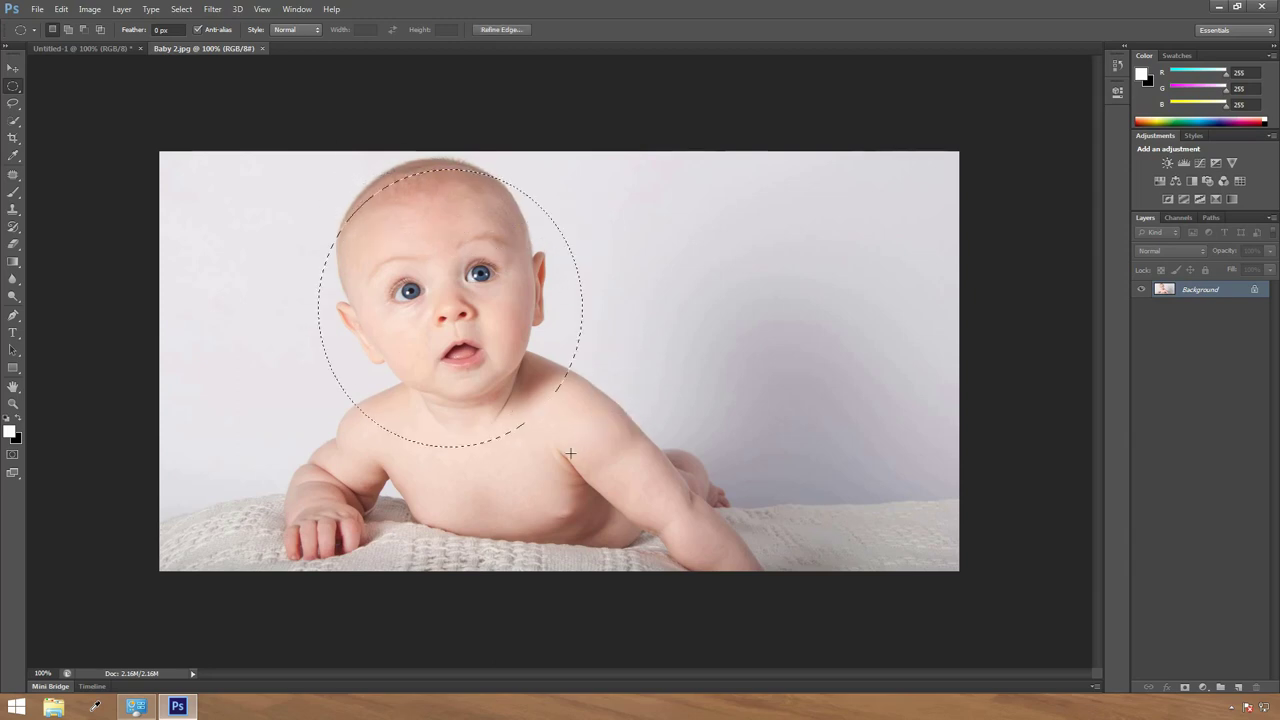
- Drag the circular face with the Move tool onto Untitled-1 as Layer 1
key(v)
mouse_move(446, 263)
mouse_down()
mouse_move(430, 253)
mouse_move(440, 258)
mouse_up()
drag(205, 180, 308, 288)
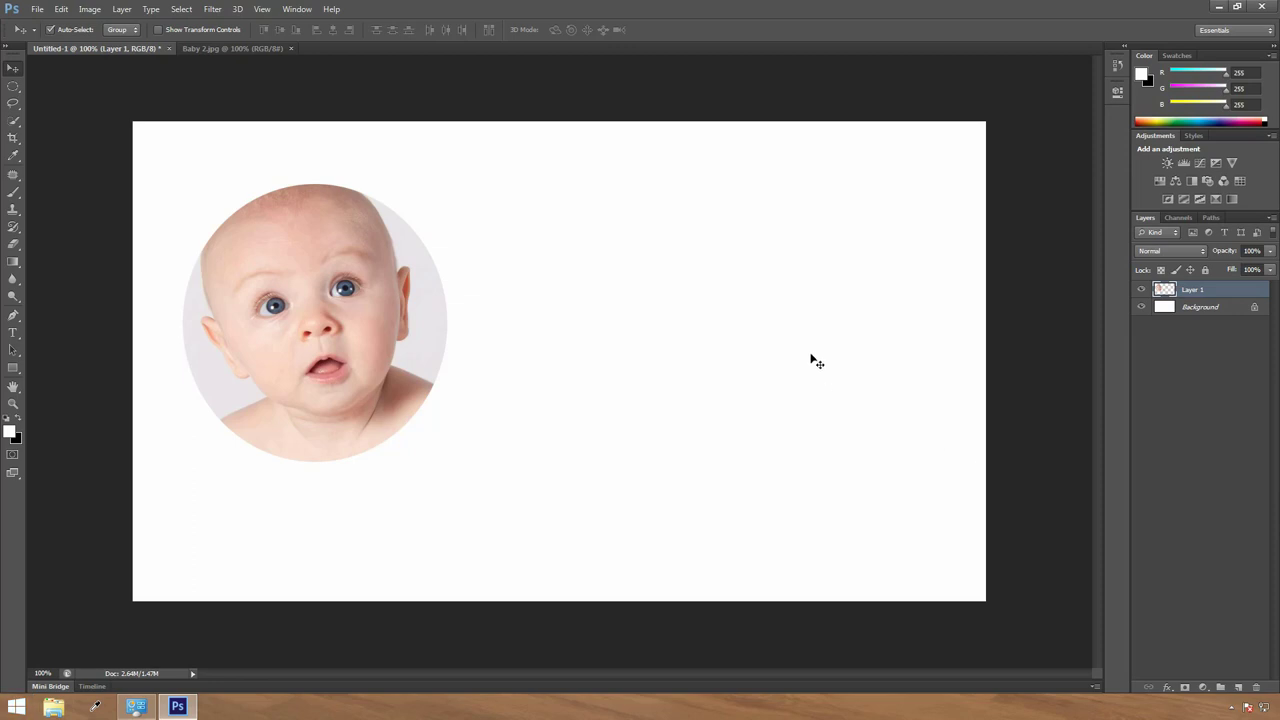
click(238, 53)
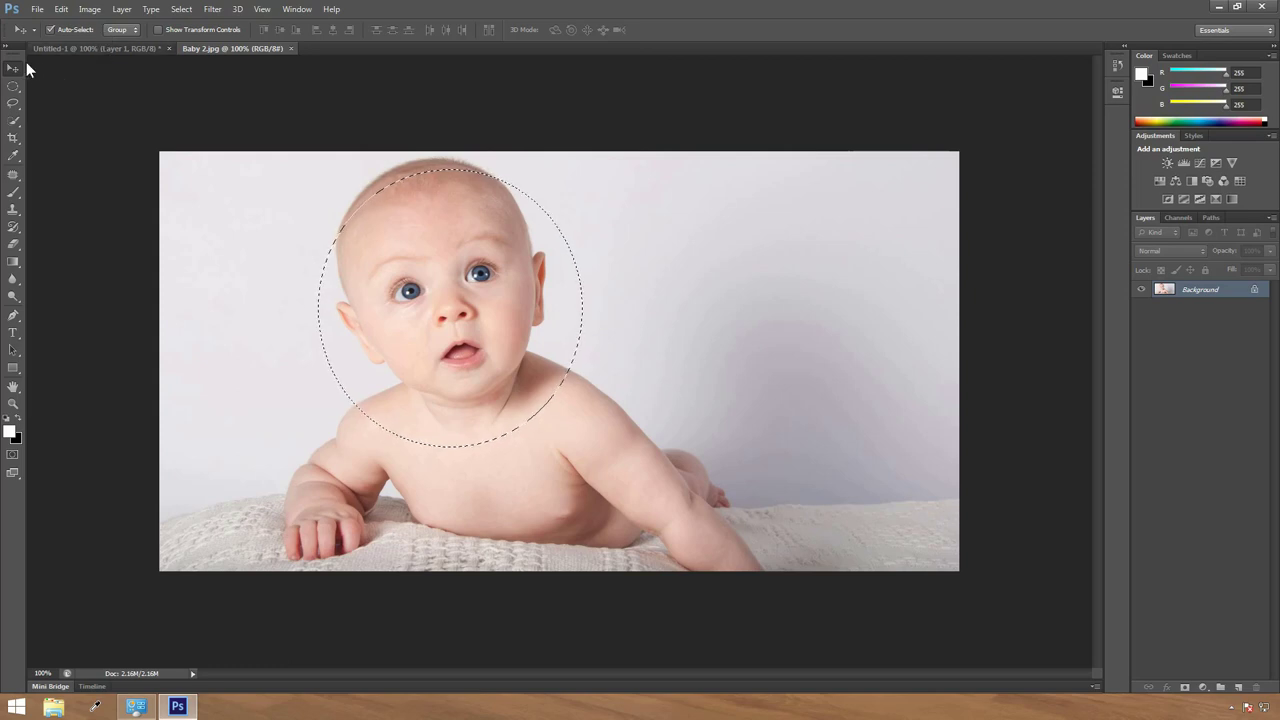
click(52, 48)
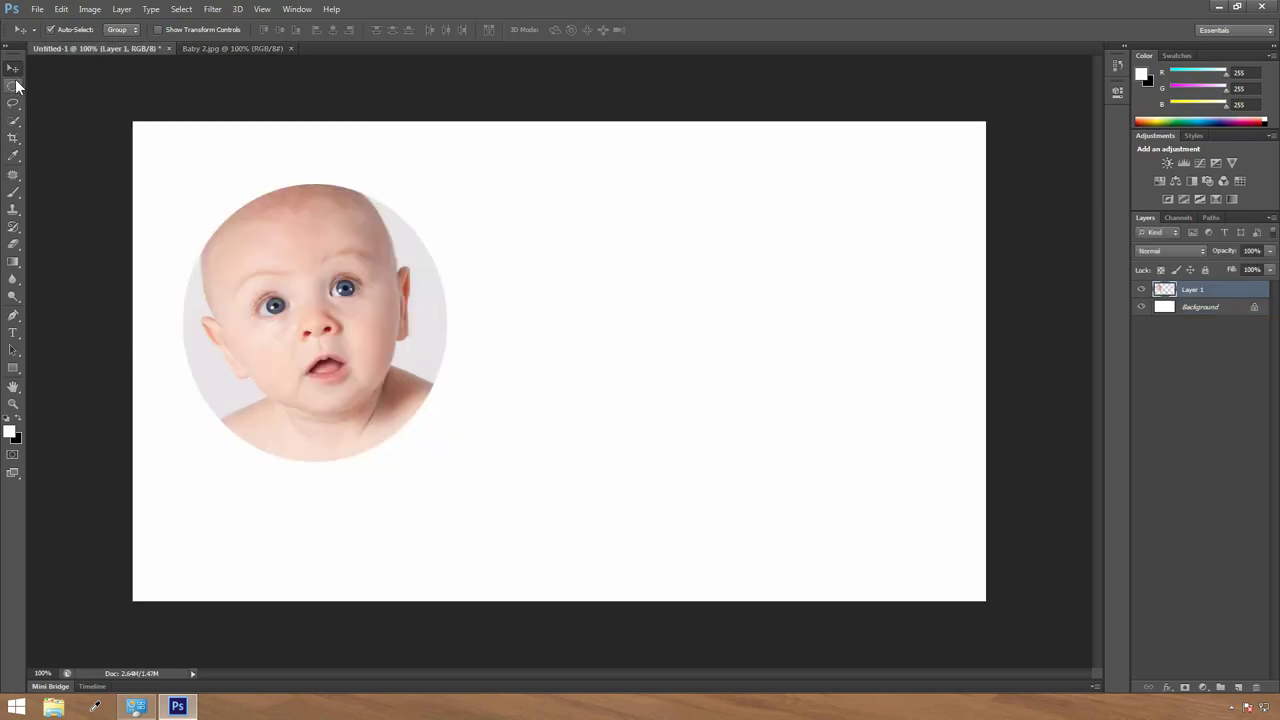
click(14, 87)
- Reset the marquee to rectangular, pick the Lasso, and deselect the circle on Baby 2.jpg
click(64, 84)
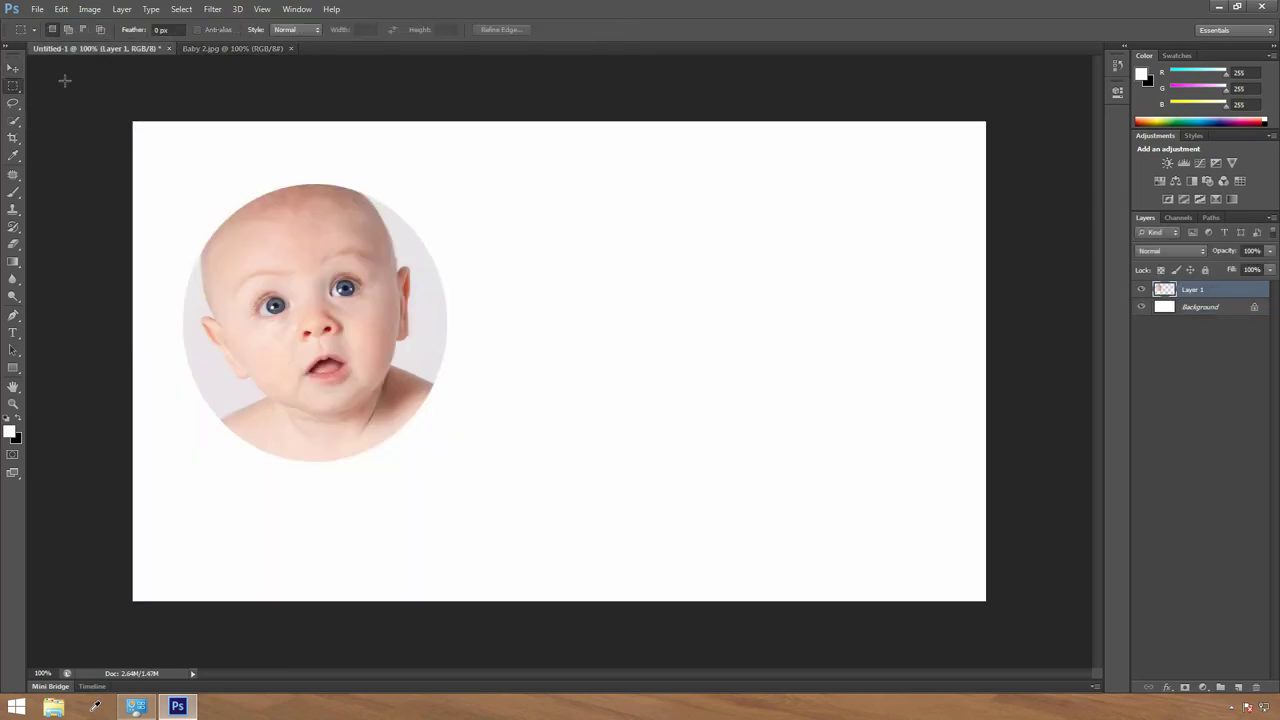
click(14, 104)
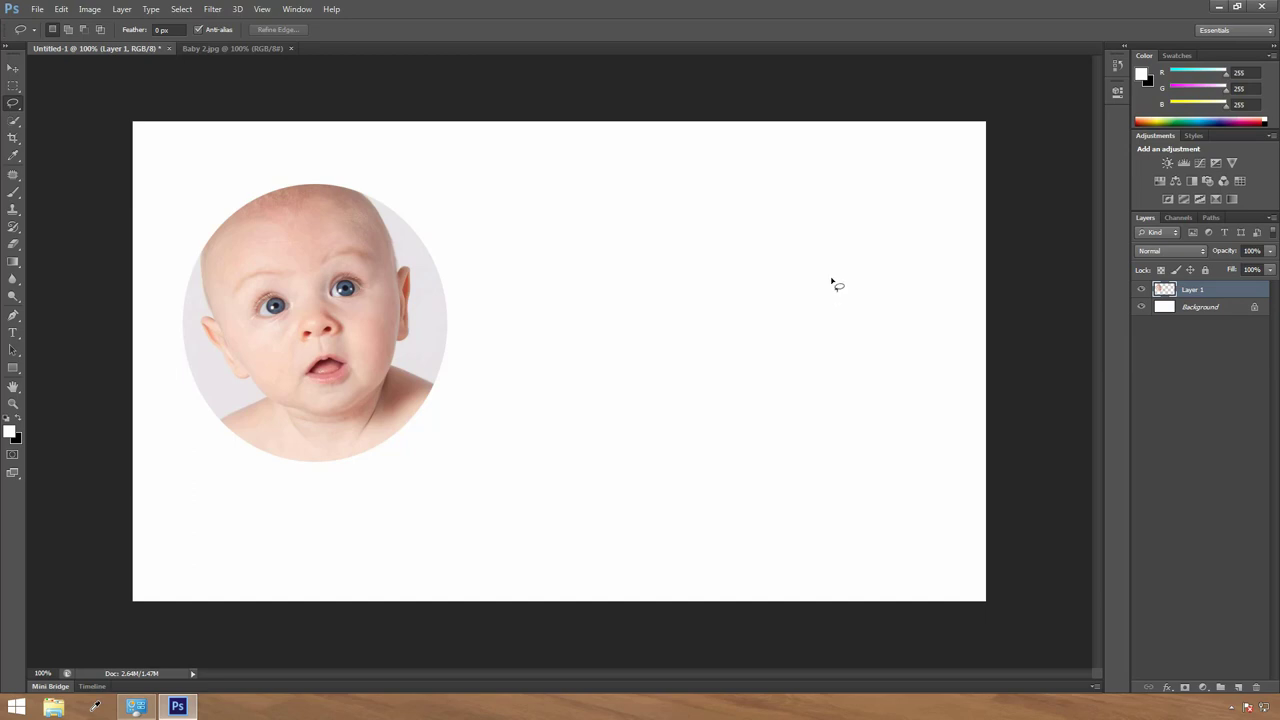
click(220, 47)
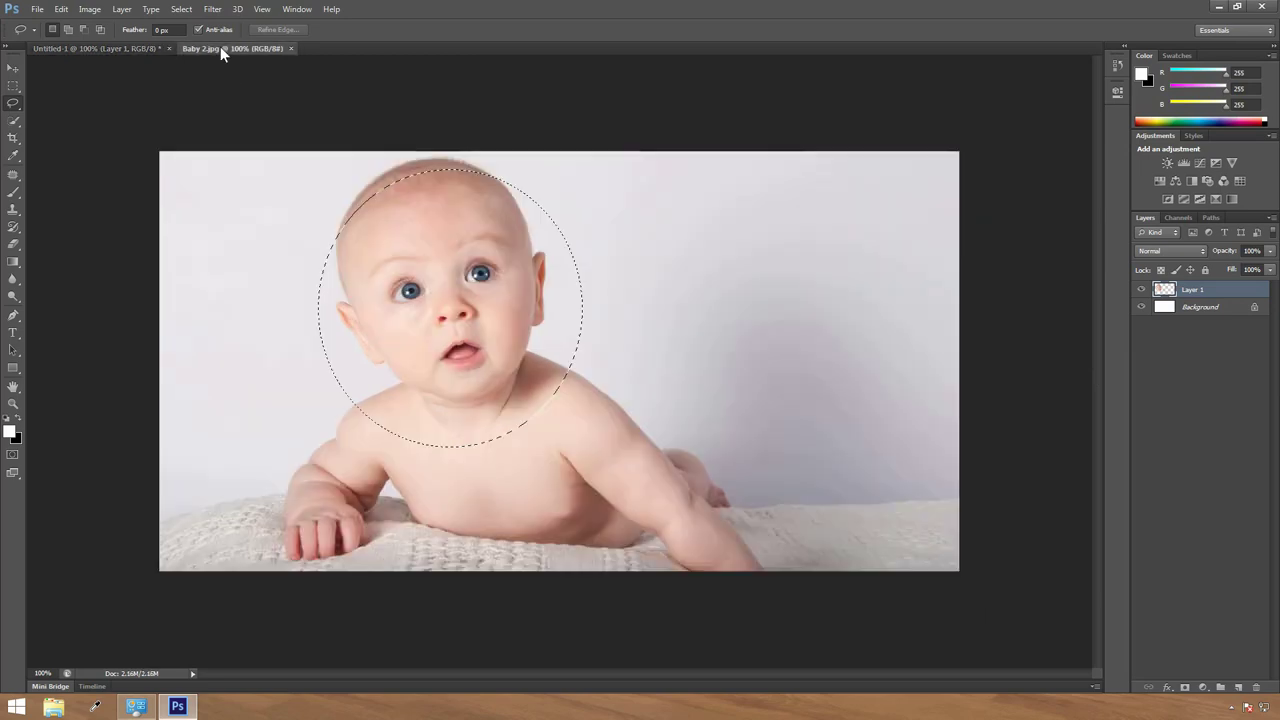
click(427, 312)
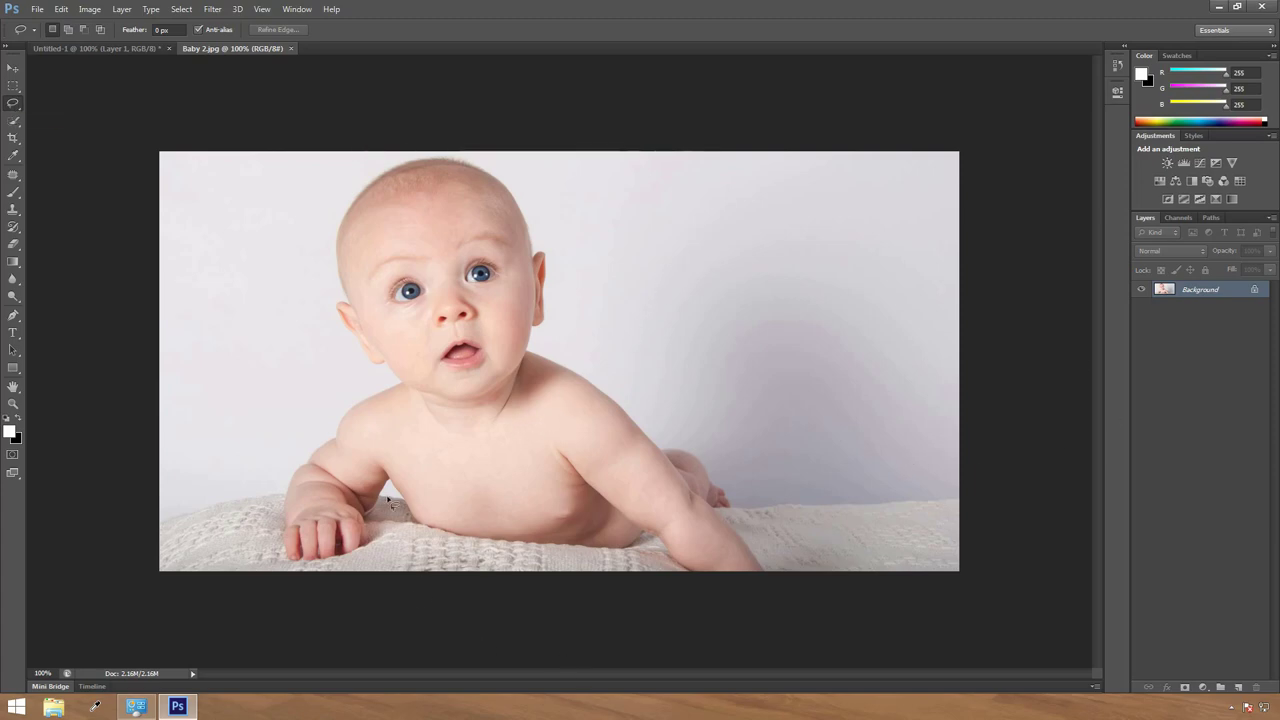
- Dismiss the no-pixels warning and freehand-lasso around the whole baby and blanket
click(313, 457)
click(646, 264)
drag(351, 408, 398, 387)
mouse_move(342, 321)
mouse_down()
mouse_move(331, 243)
mouse_move(349, 191)
mouse_move(455, 152)
mouse_move(518, 172)
mouse_move(559, 222)
mouse_move(567, 260)
mouse_move(549, 345)
mouse_move(652, 399)
mouse_move(725, 469)
mouse_up()
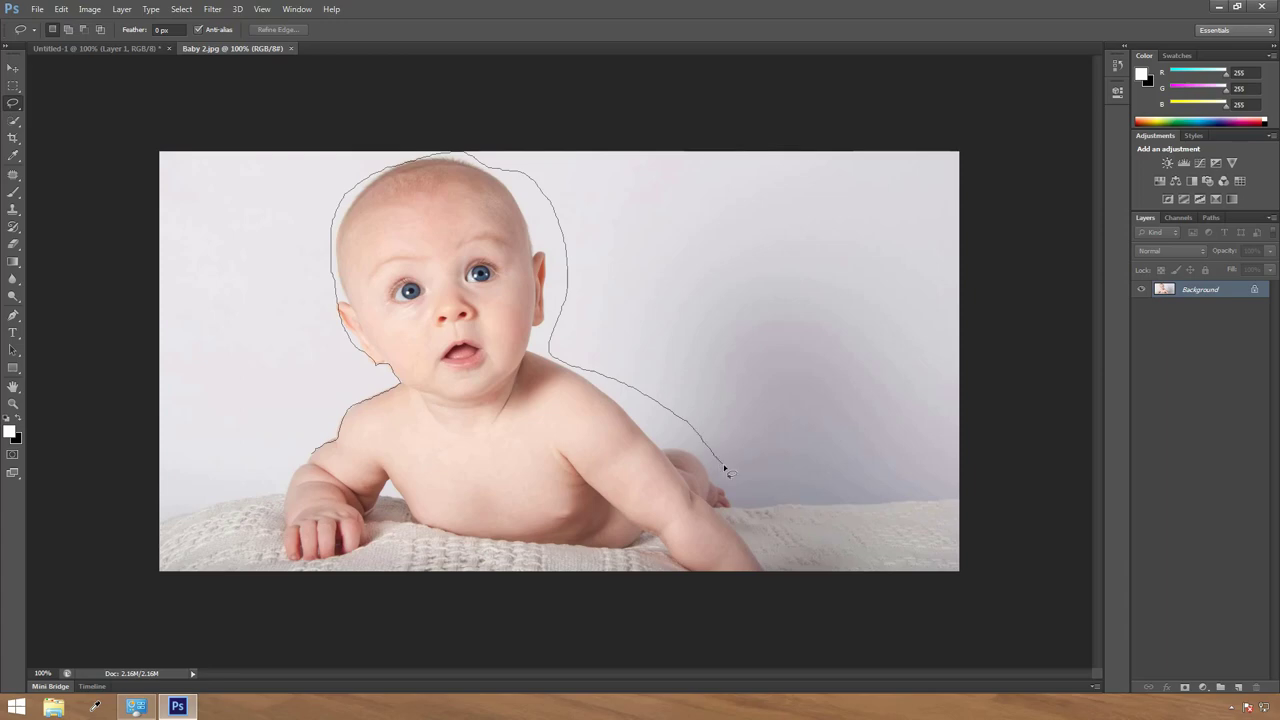
mouse_move(688, 524)
mouse_down()
mouse_move(459, 558)
mouse_move(269, 566)
mouse_move(254, 507)
mouse_move(312, 462)
mouse_up()
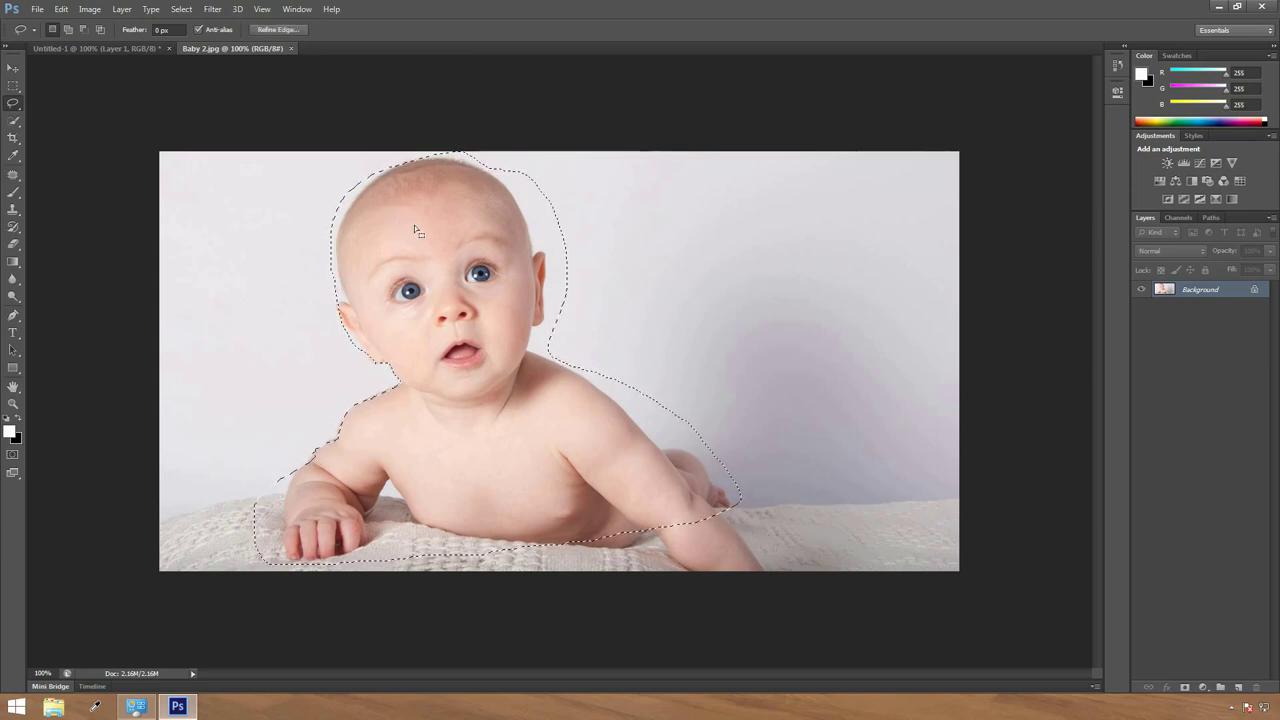
- Move the lassoed baby into Untitled-1 and shift it up and left
click(12, 70)
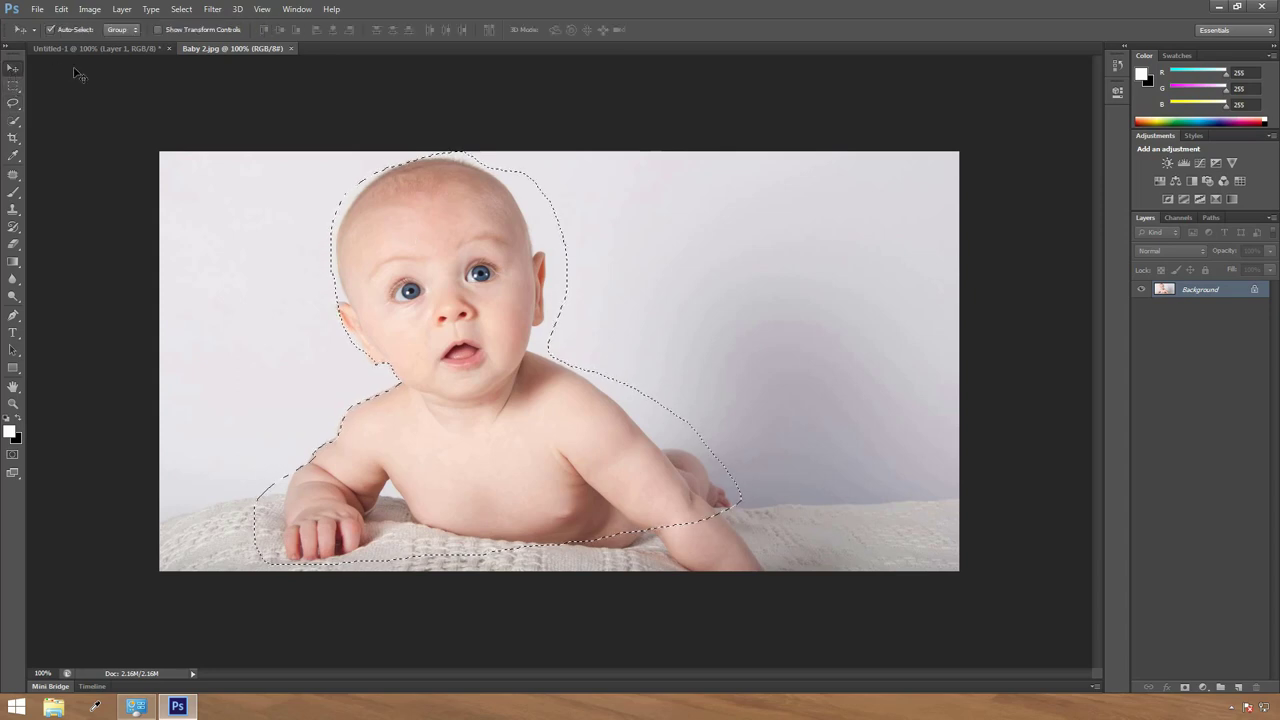
drag(432, 310, 655, 330)
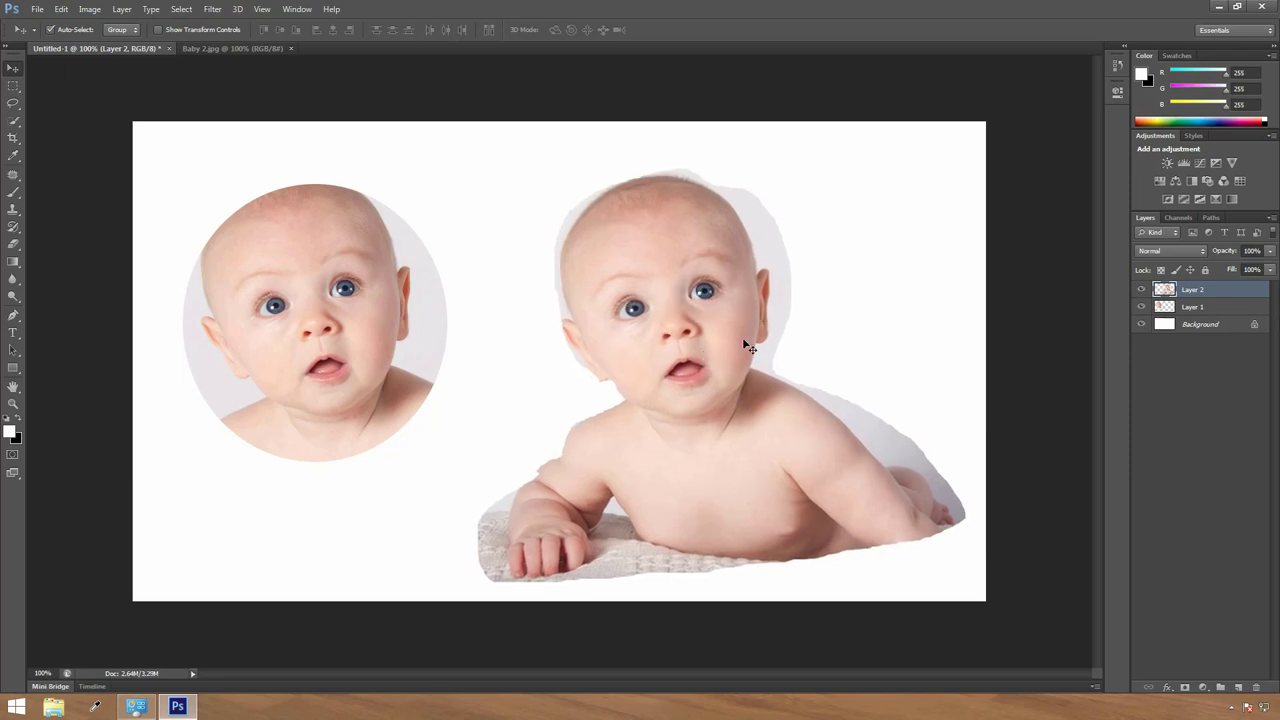
drag(745, 345, 686, 343)
- Delete the copied baby layer and clear the lasso selection on Baby 2.jpg
key(Delete)
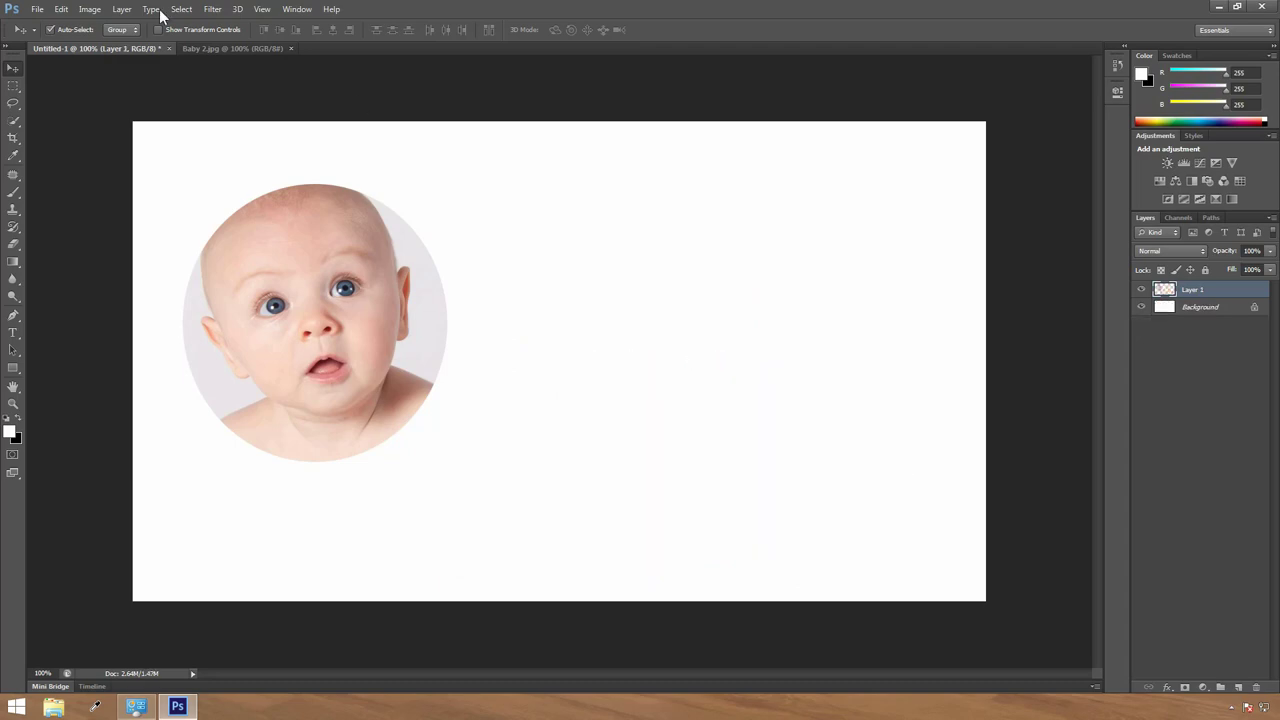
click(216, 64)
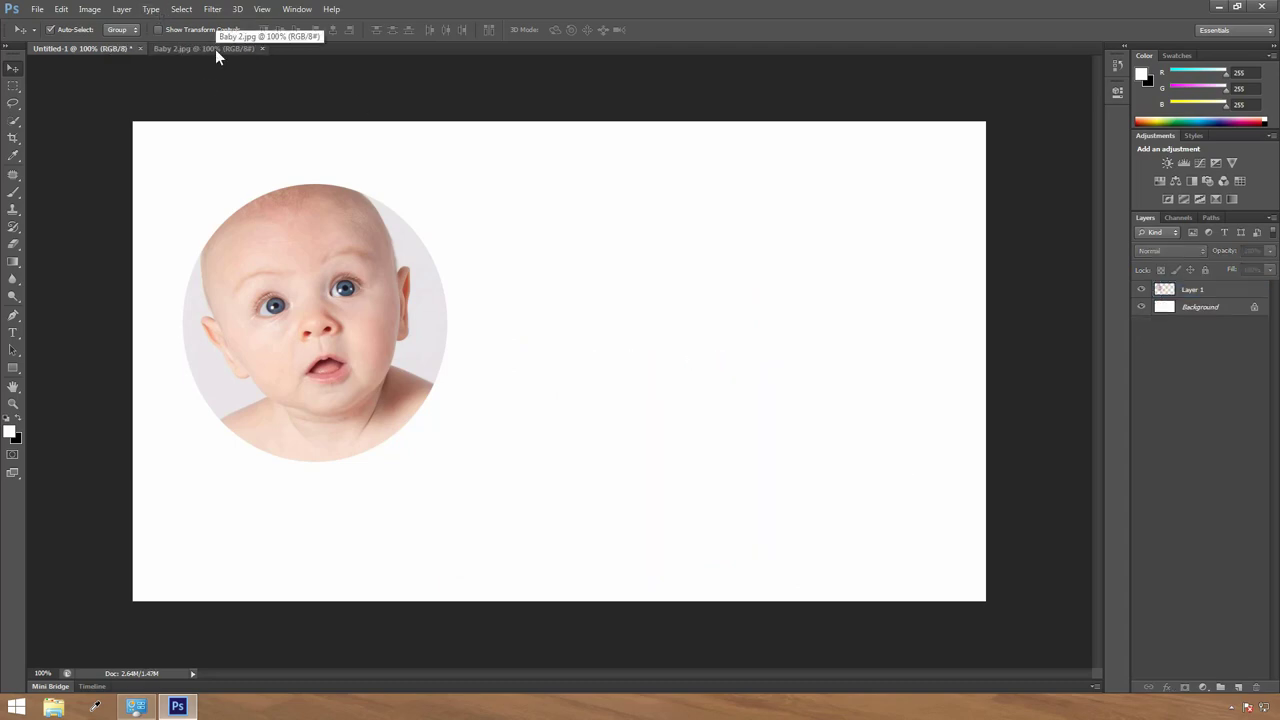
click(215, 49)
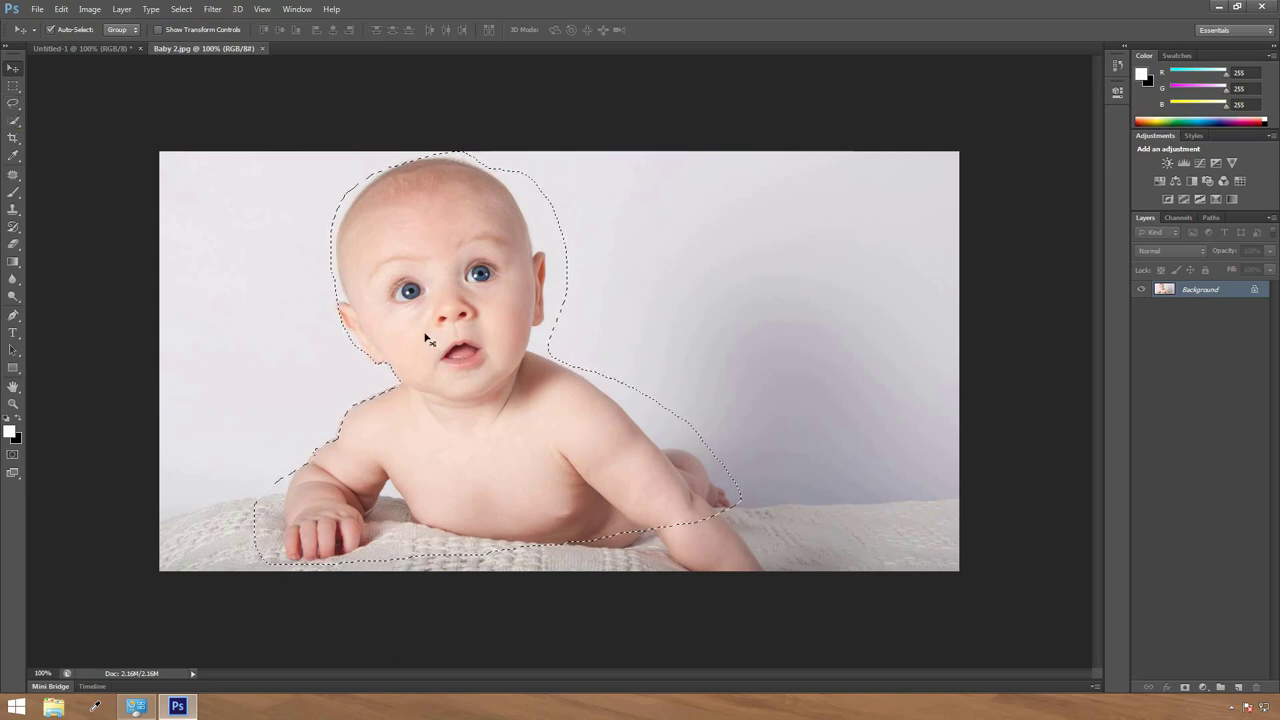
key(ctrl+d)
- Switch to the Polygonal Lasso Tool from the lasso variants
key(l)
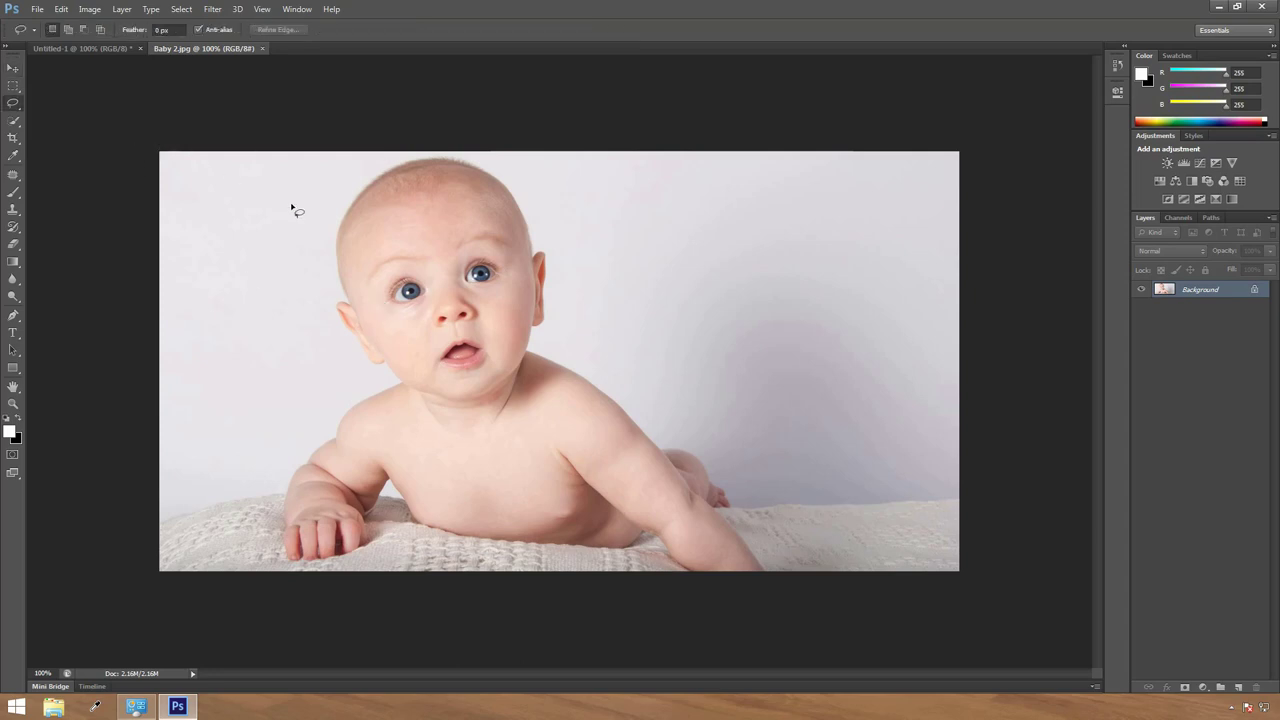
click(12, 106)
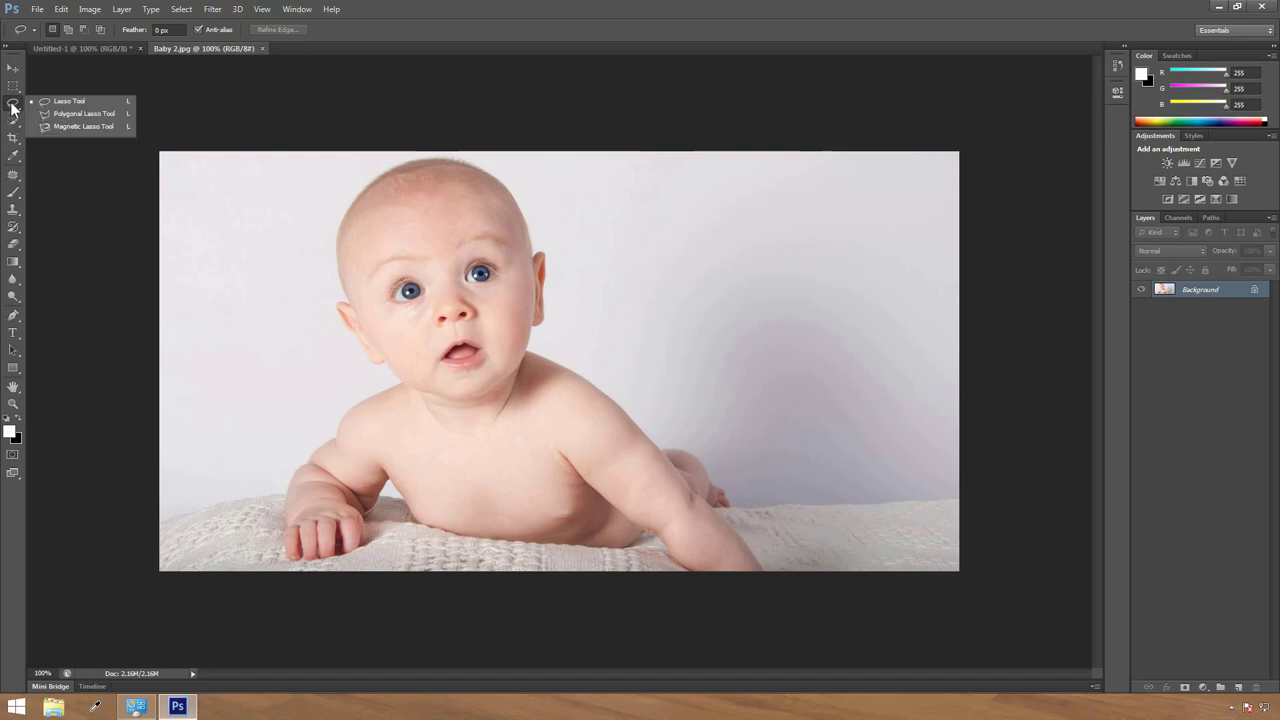
click(73, 115)
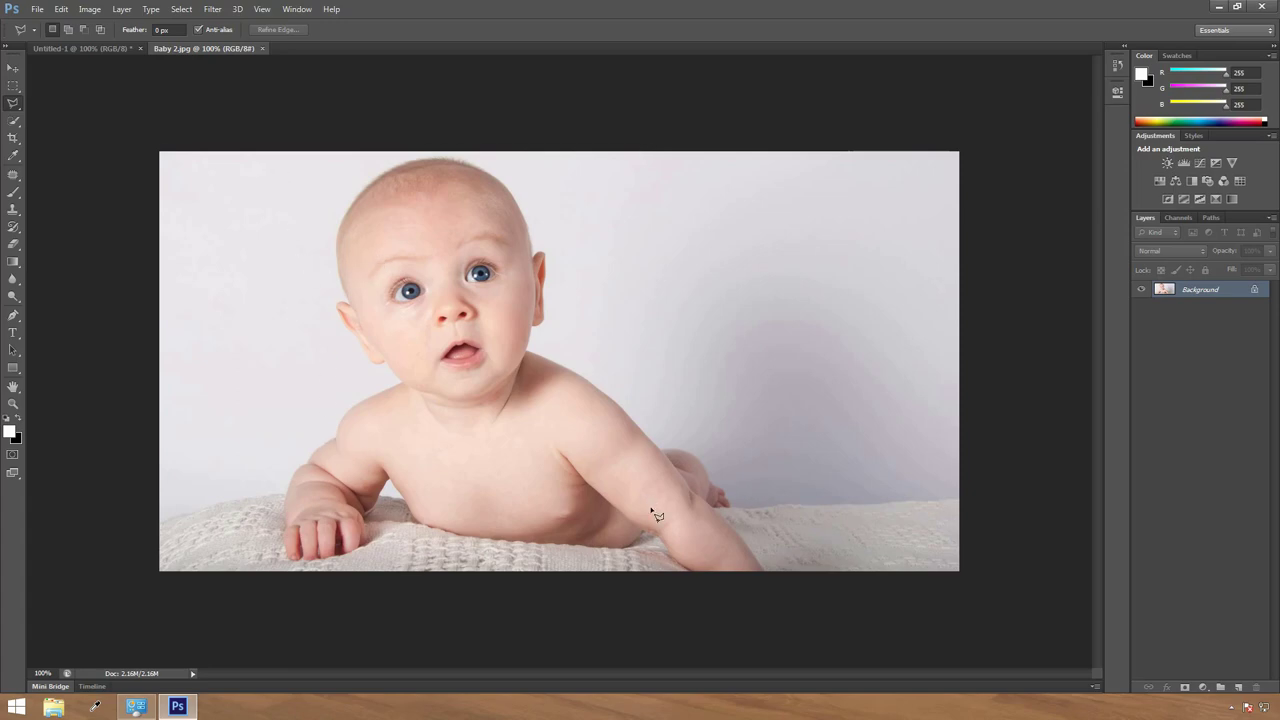
- Outline the baby with polygonal corners from the right forearm around the head and blanket, closing the path
click(660, 447)
click(573, 375)
click(531, 353)
click(581, 266)
click(538, 185)
click(464, 153)
click(330, 165)
click(292, 270)
click(291, 355)
click(336, 403)
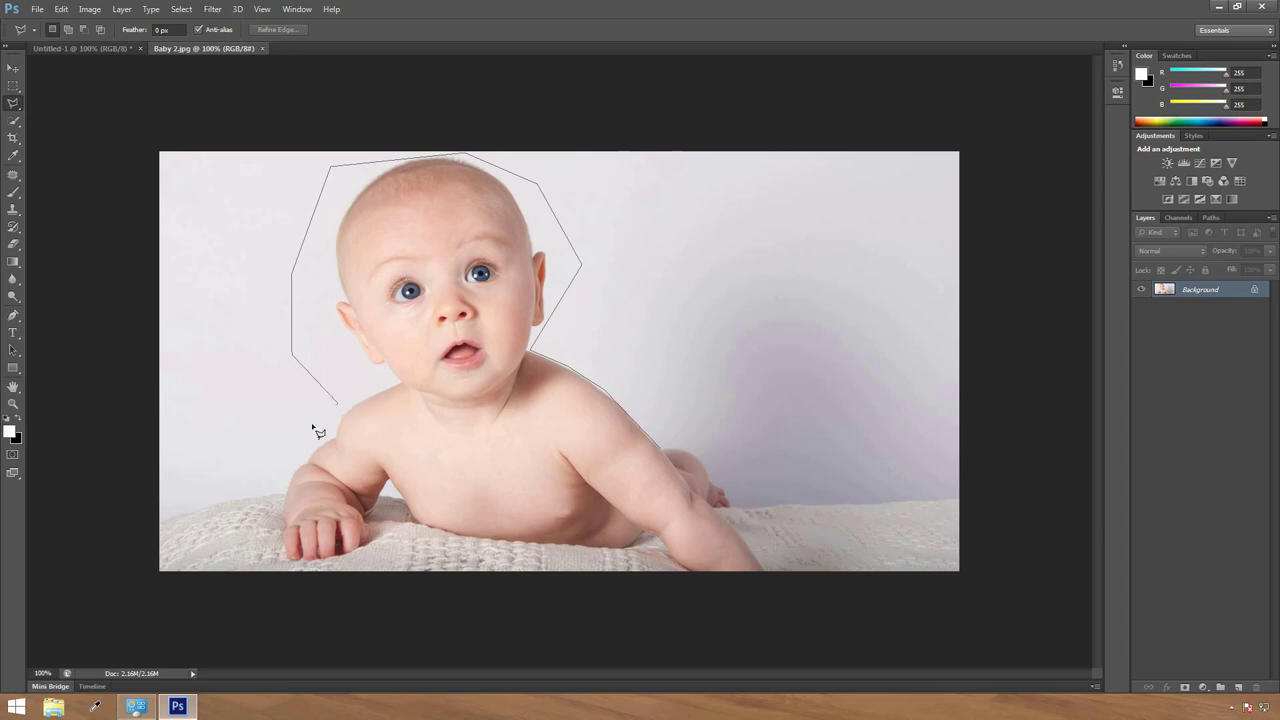
click(280, 451)
click(249, 555)
click(430, 562)
click(510, 535)
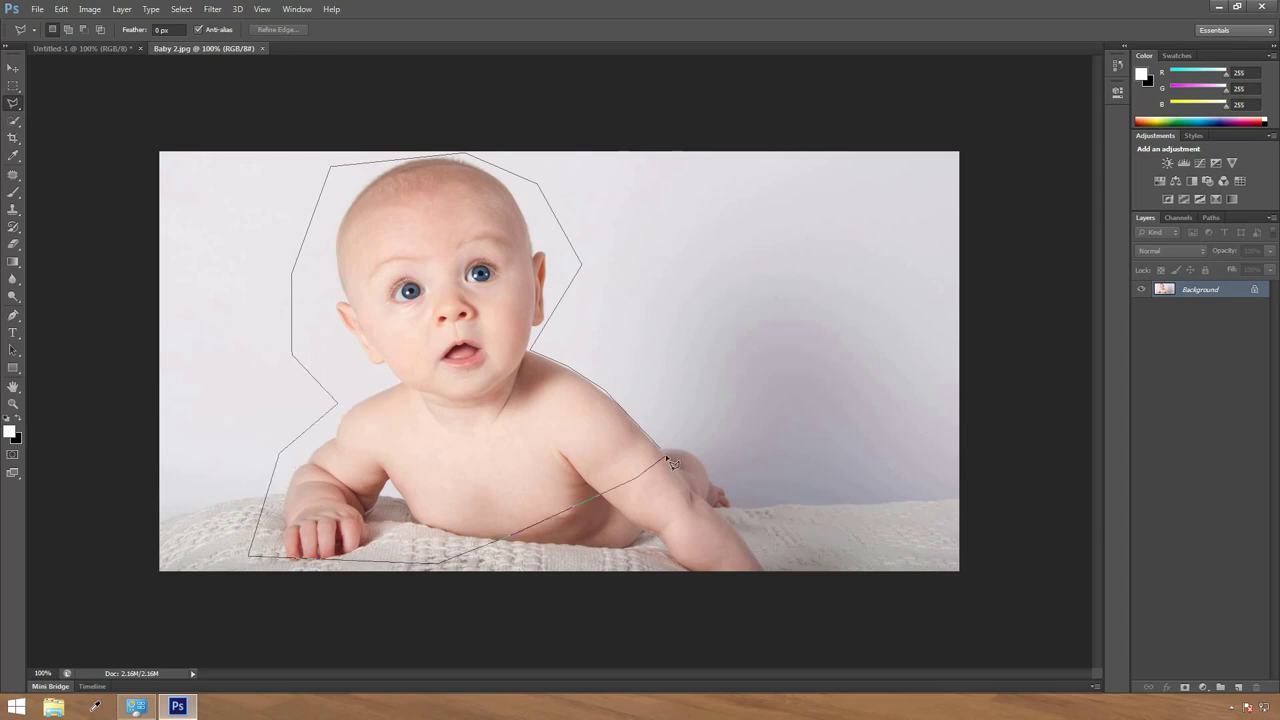
click(668, 466)
click(664, 452)
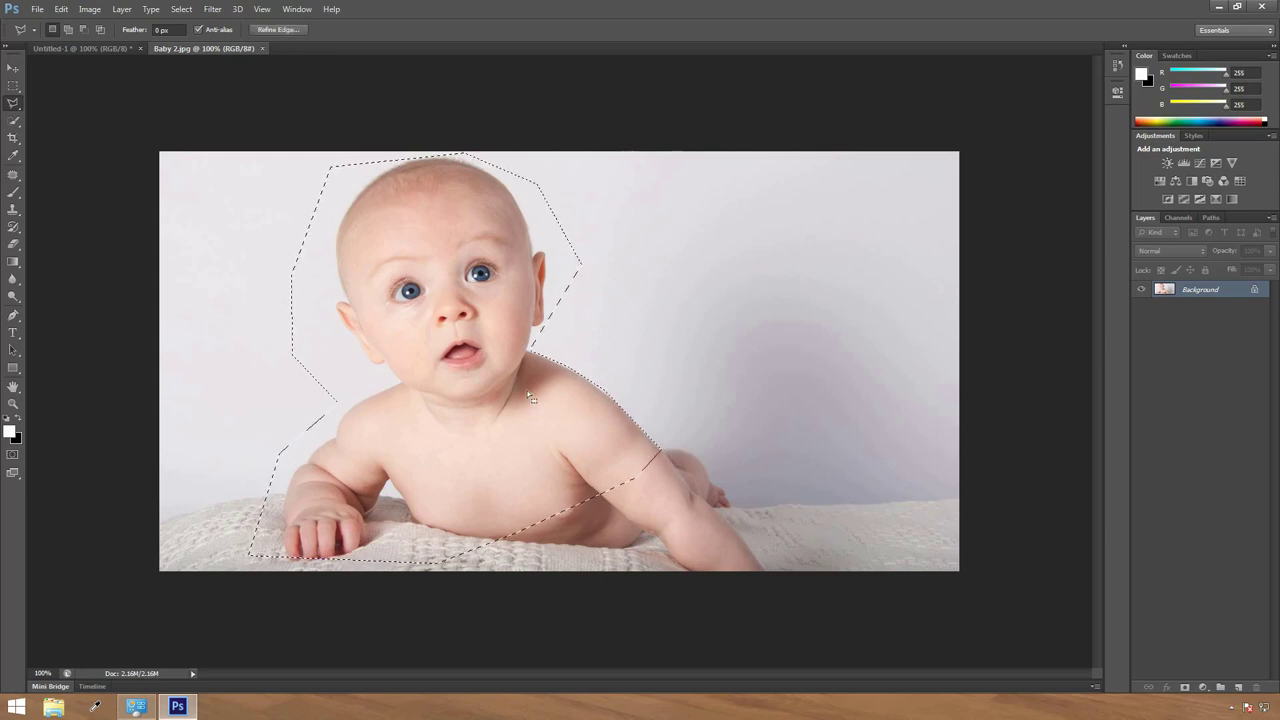
- Copy the polygon-selected baby into Untitled-1 with the Move tool, then undo it
click(13, 67)
drag(310, 186, 665, 350)
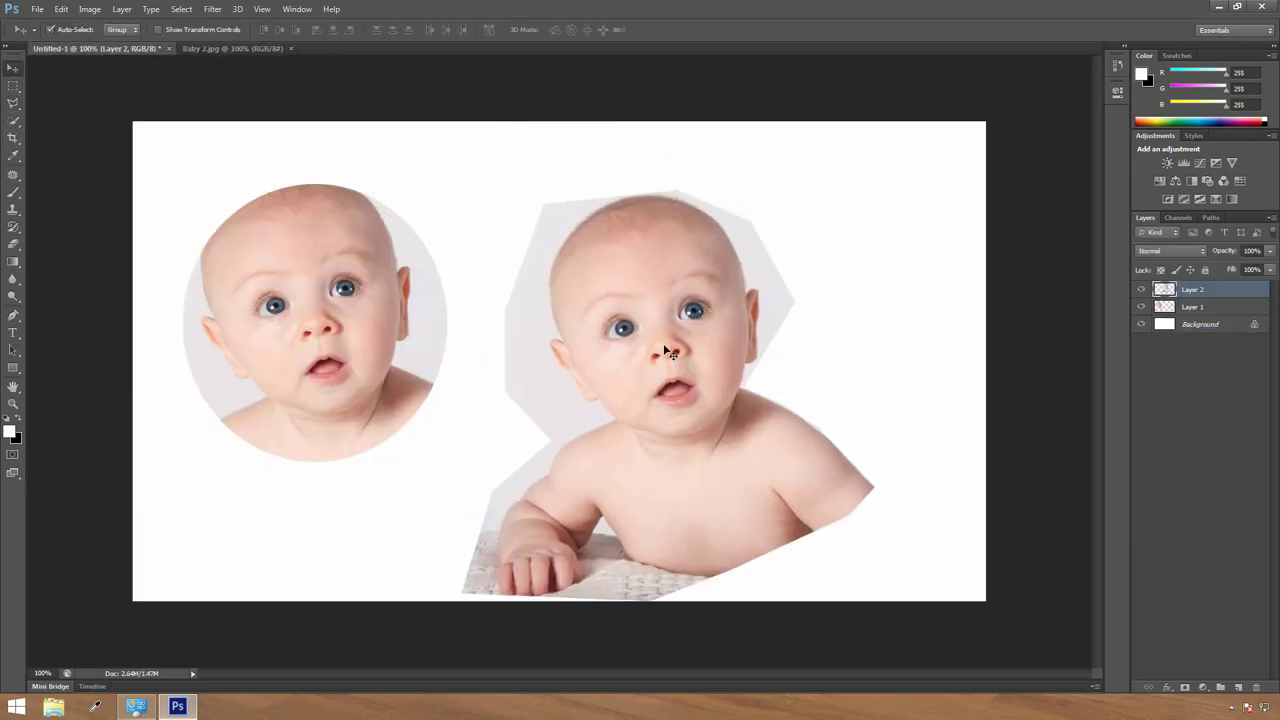
key(ctrl+z)
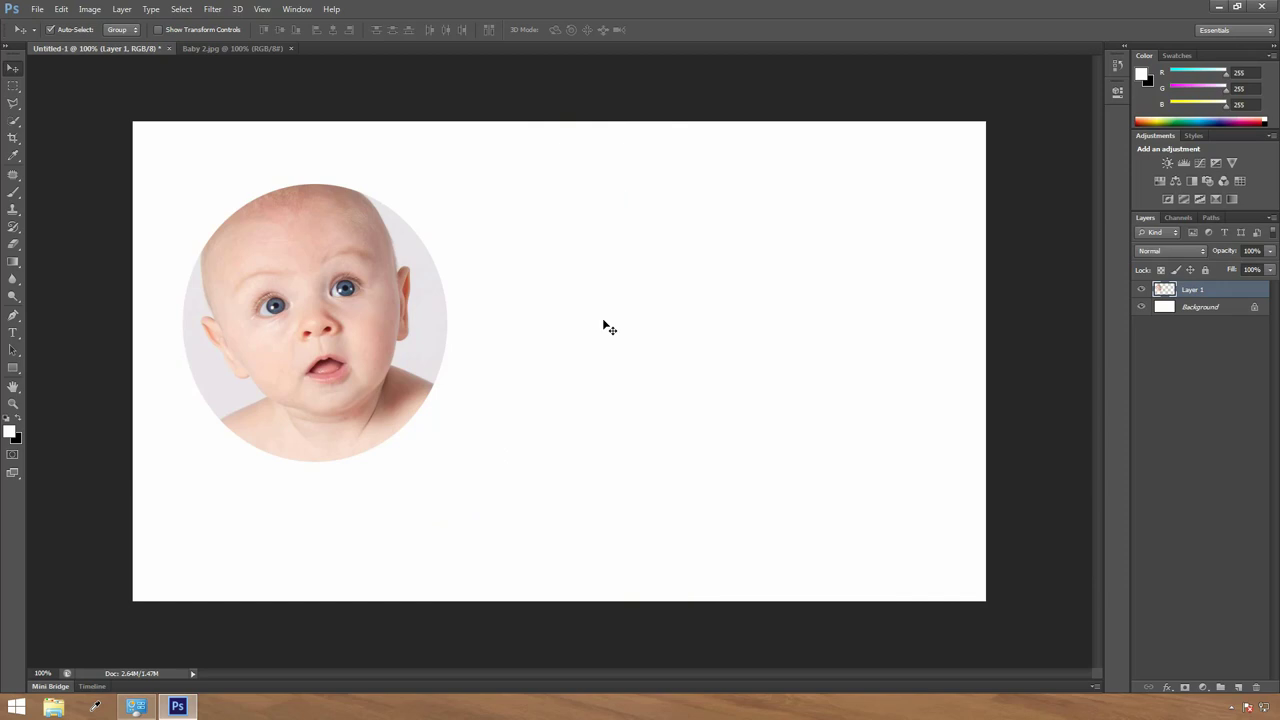
- Deselect on Baby 2.jpg and choose the Magnetic Lasso (10 px width, 10% contrast, frequency 57)
click(209, 45)
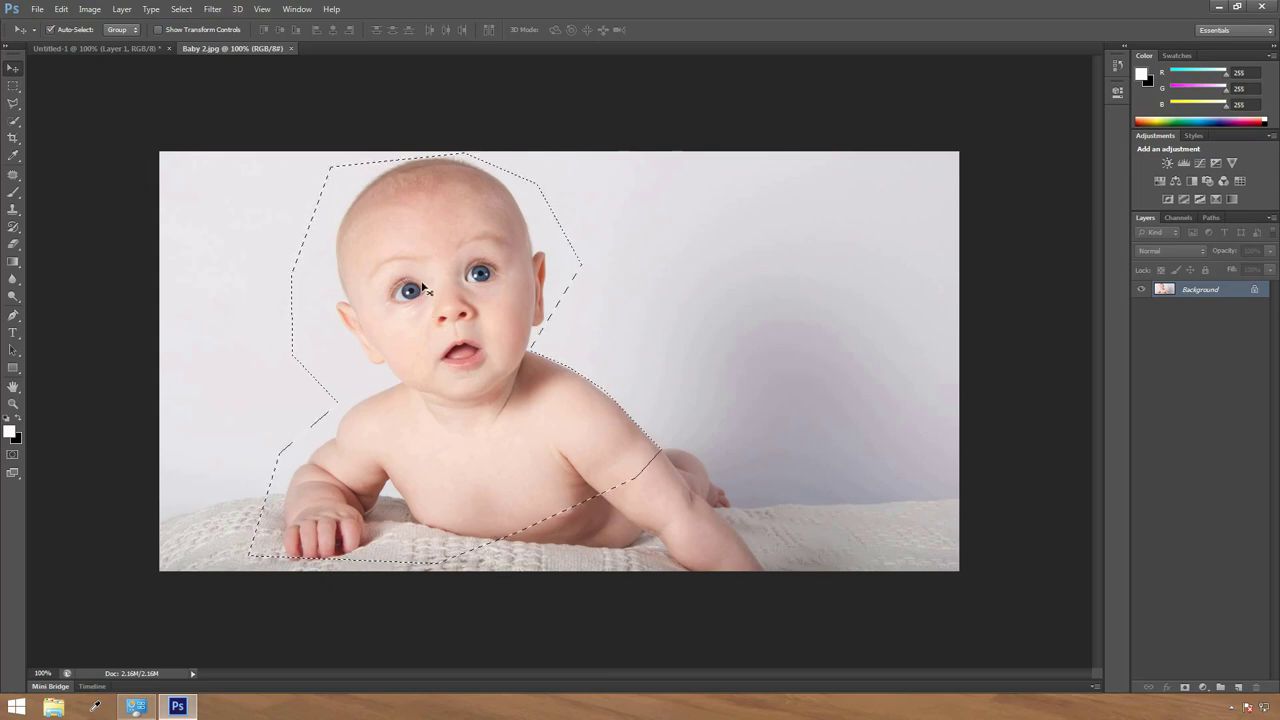
key(ctrl+d)
click(14, 108)
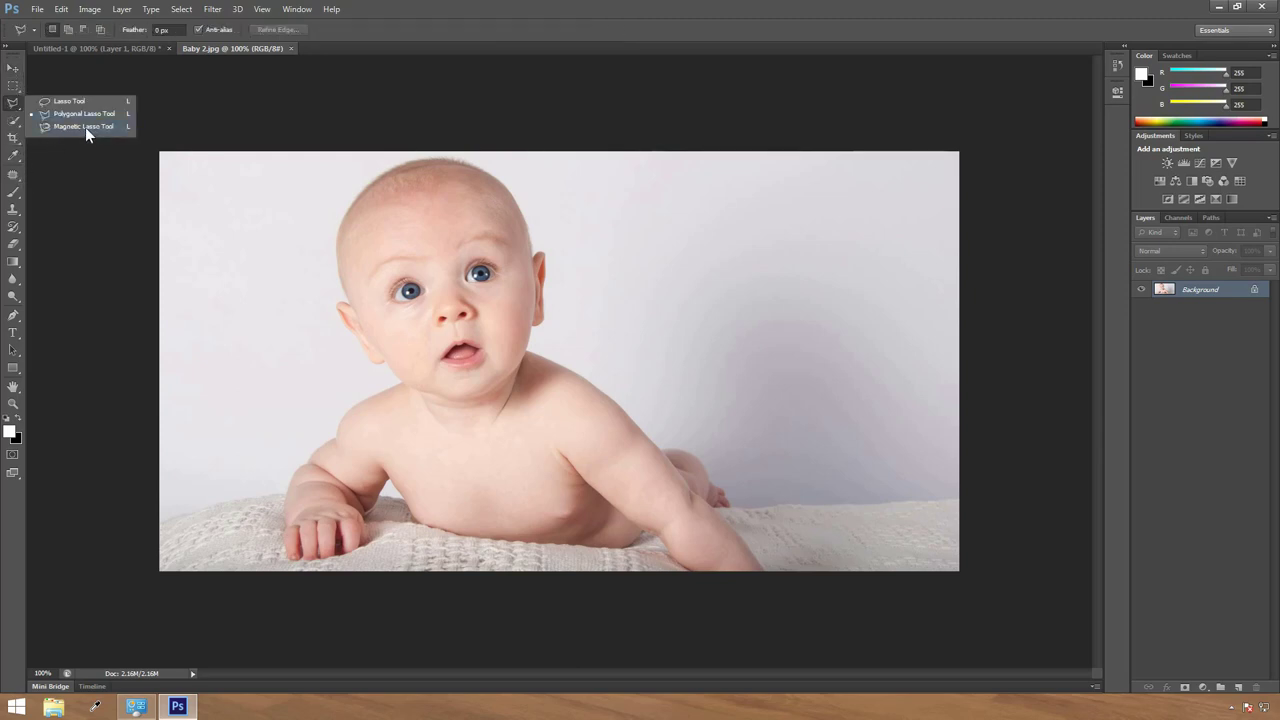
click(85, 126)
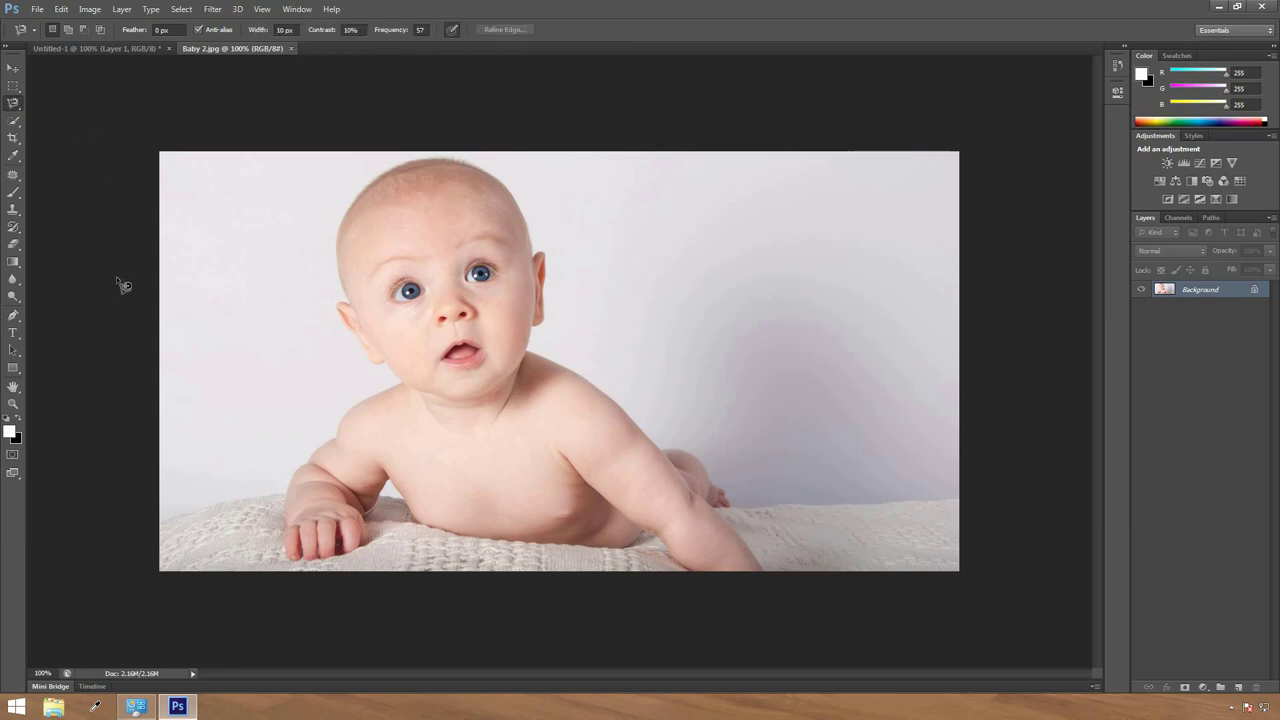
right_click(457, 382)
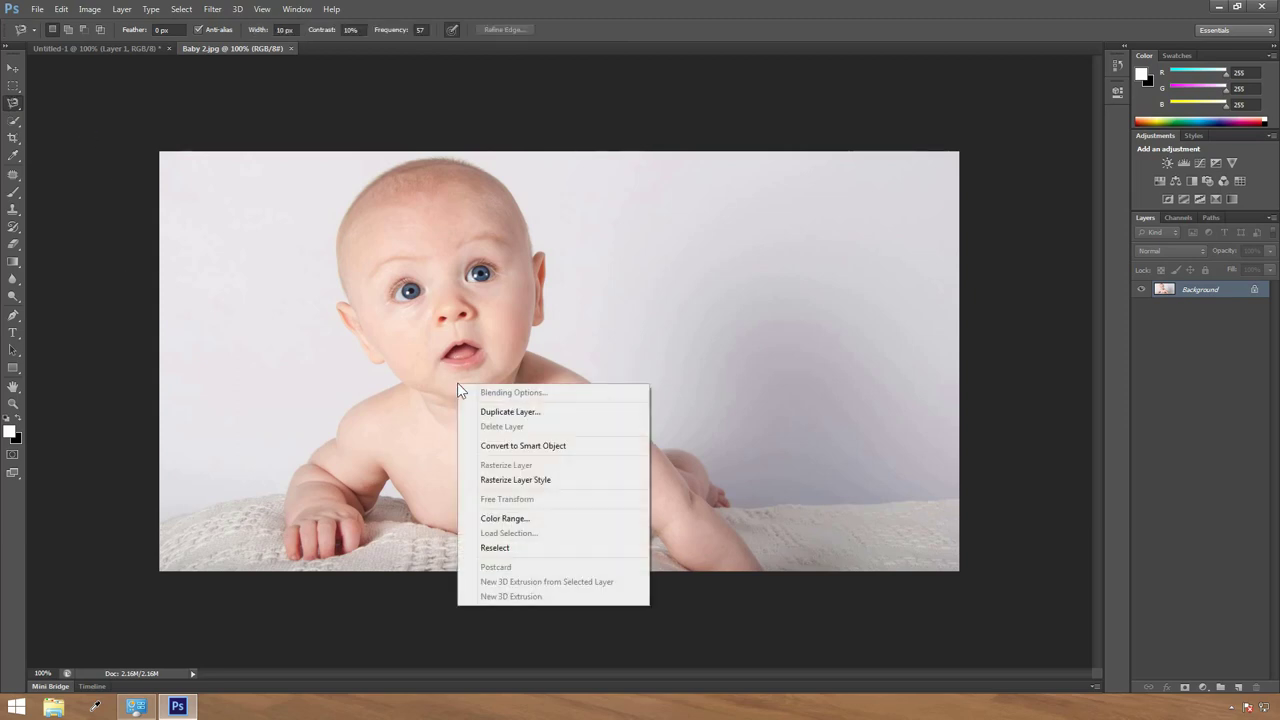
click(313, 458)
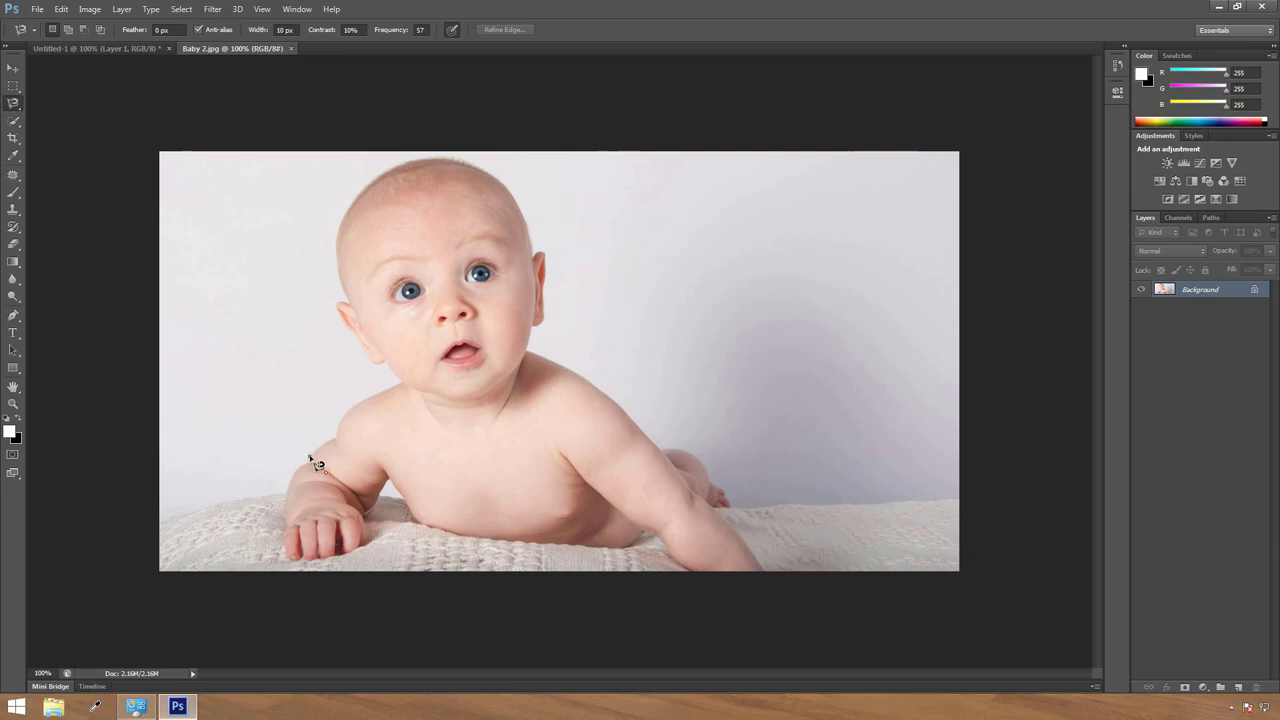
- Trace the baby with the Magnetic Lasso and drop it into Untitled-1 as Layer 2
click(310, 457)
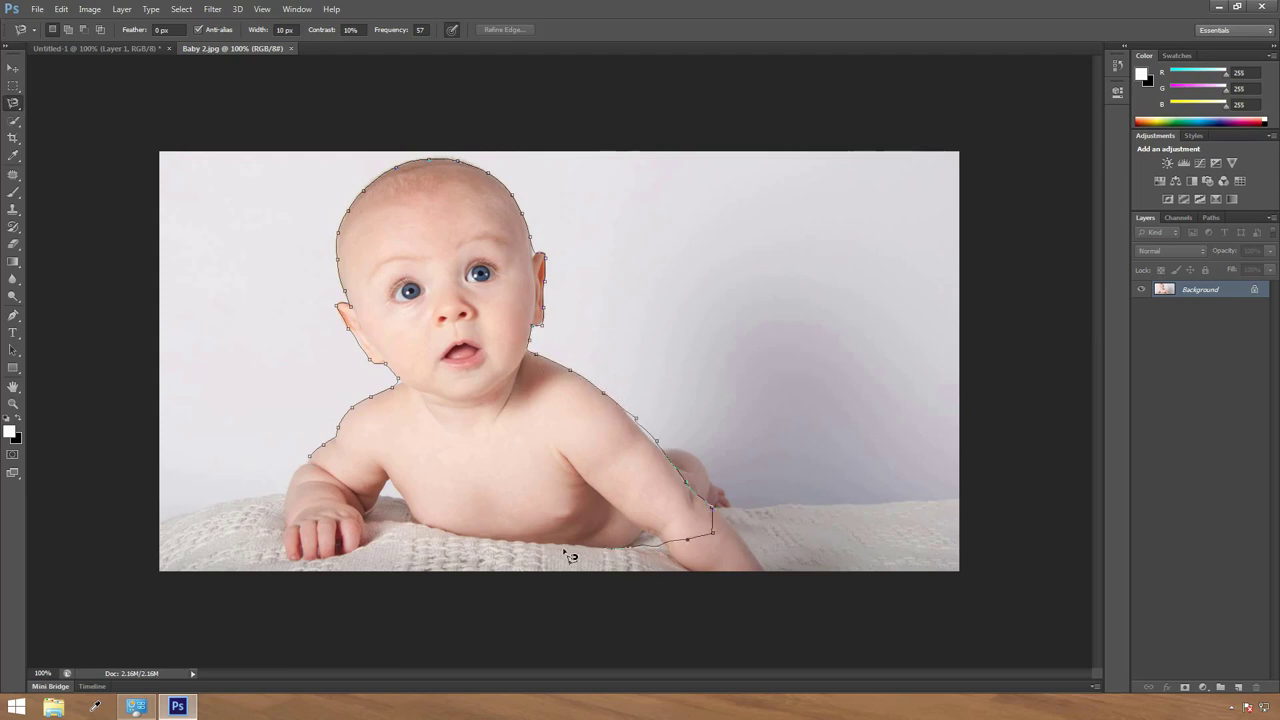
click(314, 462)
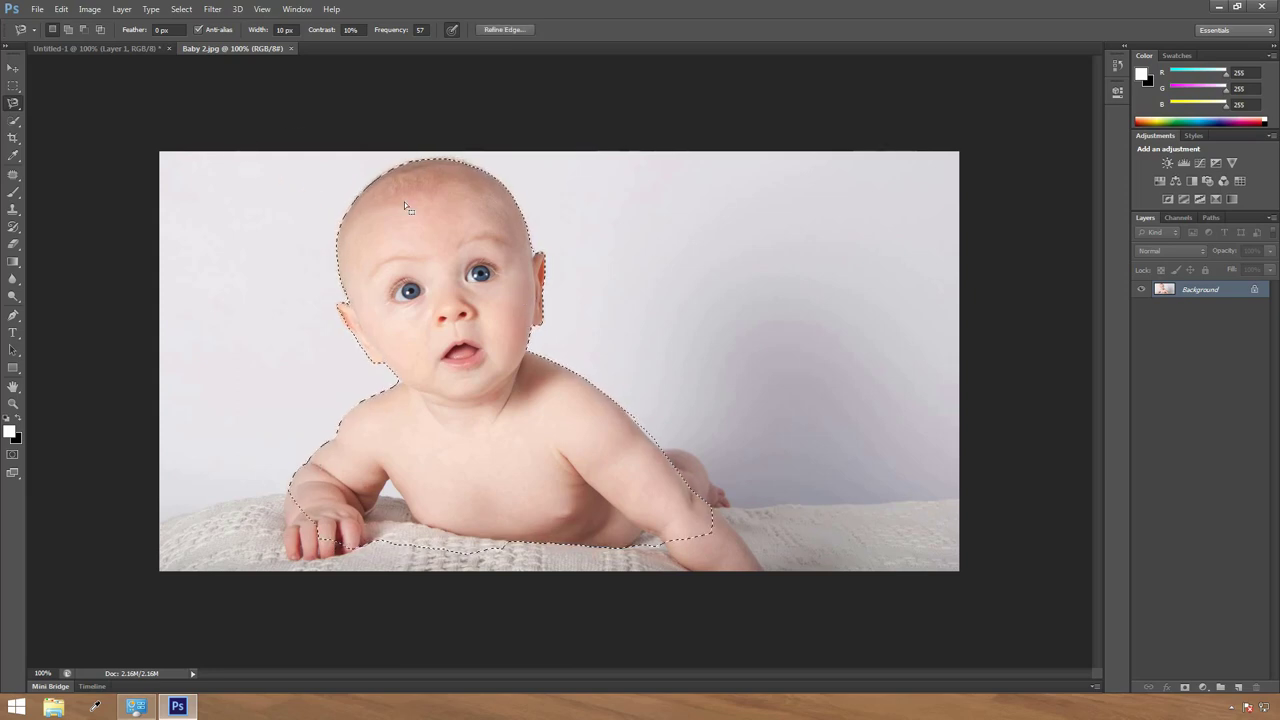
click(13, 67)
drag(468, 320, 137, 56)
drag(561, 291, 609, 290)
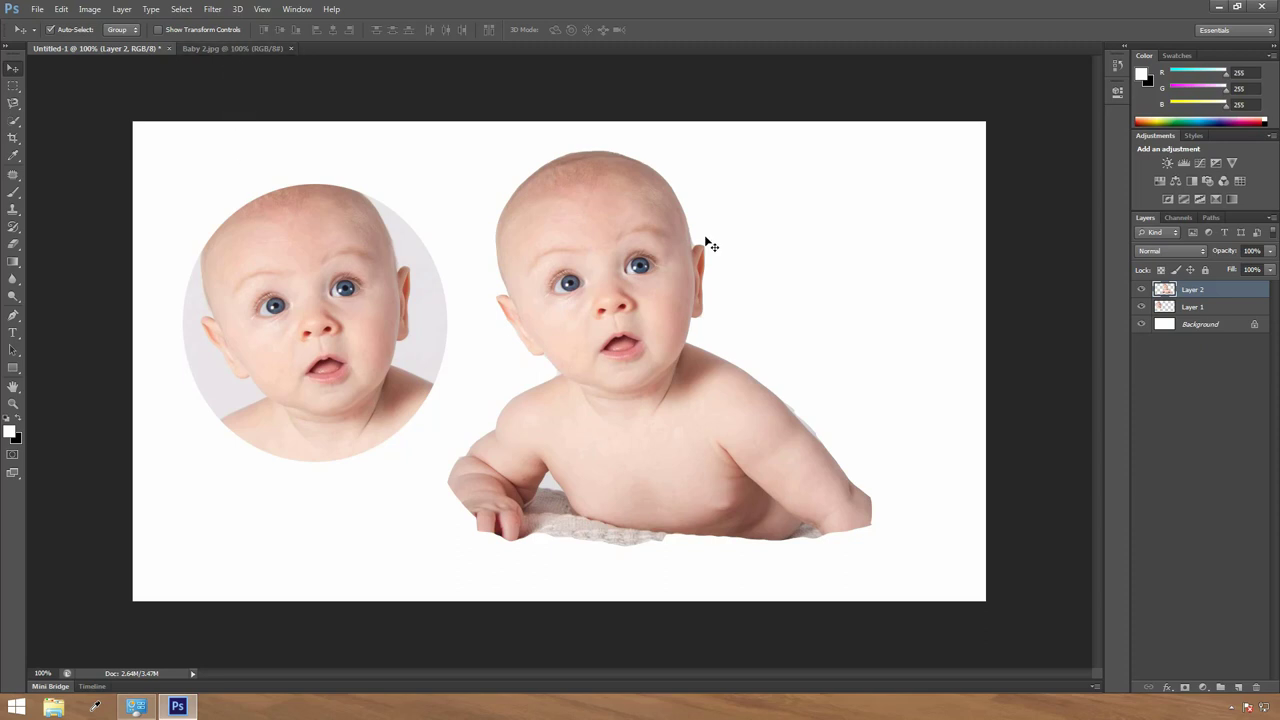
- Nudge the Layer 2 cutout, undo the nudge, and delete the cutout
drag(569, 287, 577, 320)
key(ctrl+z)
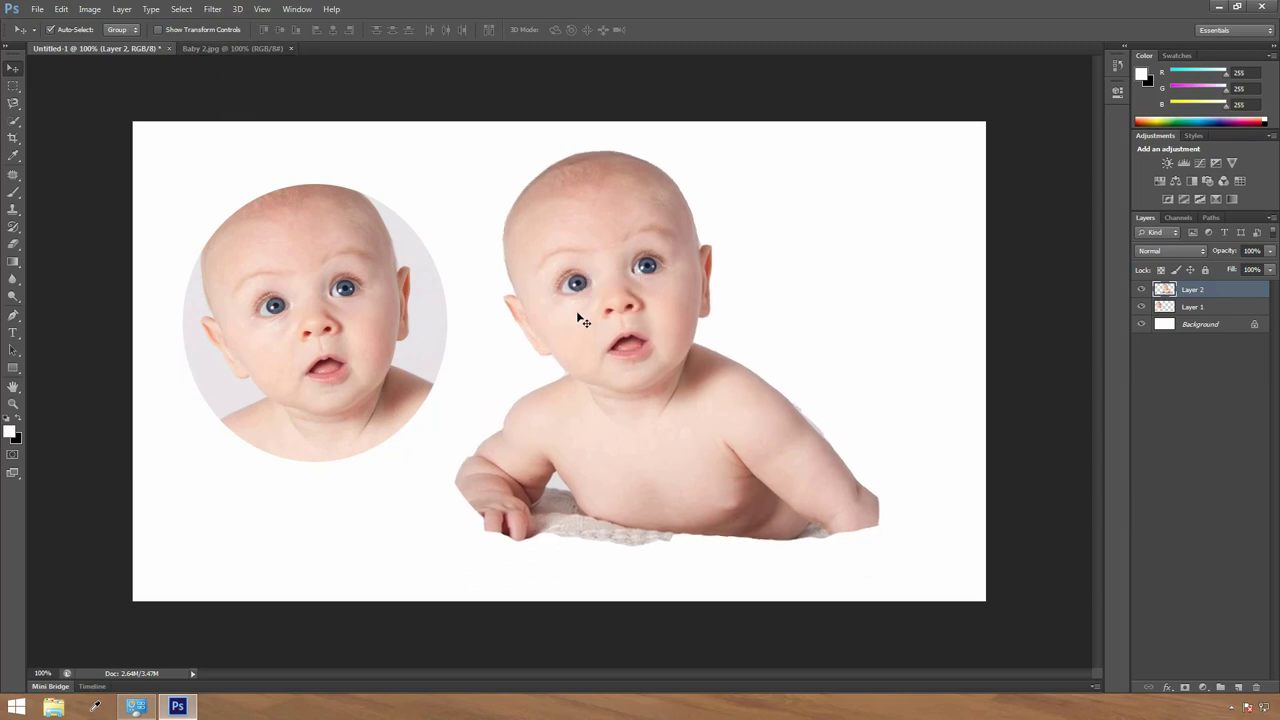
key(Delete)
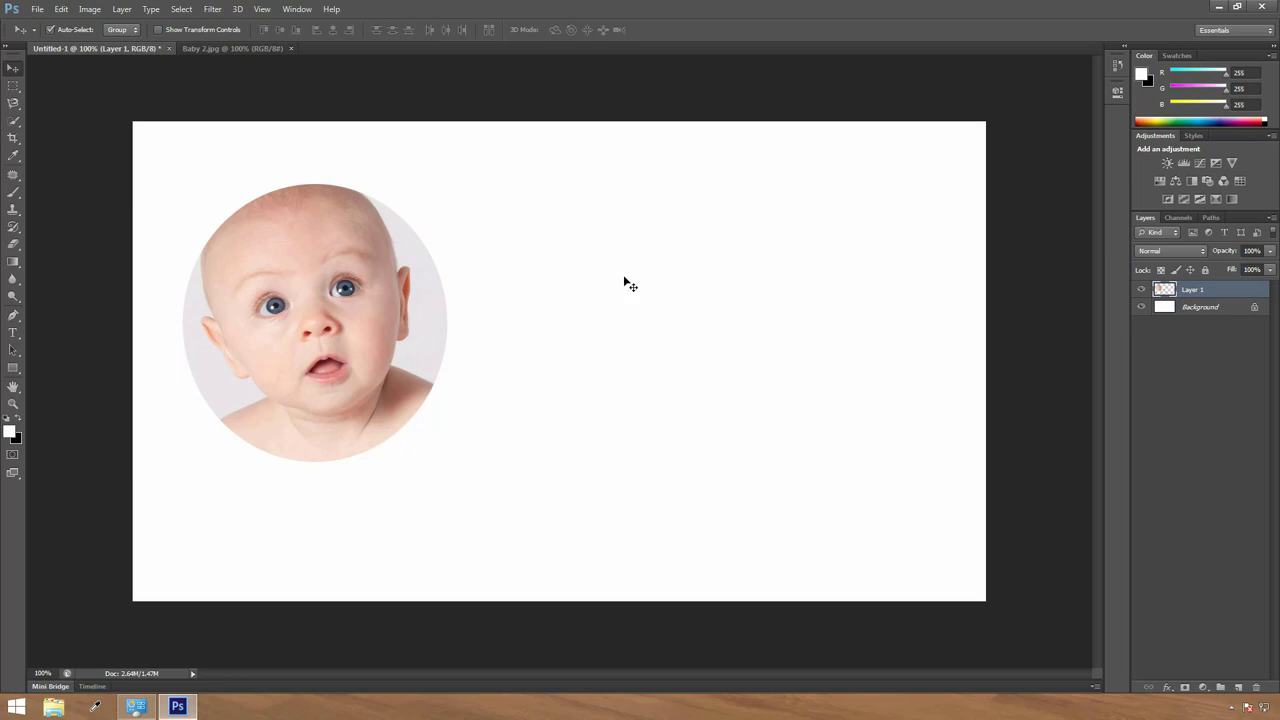
- Select the Pen tool and open the Edit menu
click(13, 315)
click(61, 10)
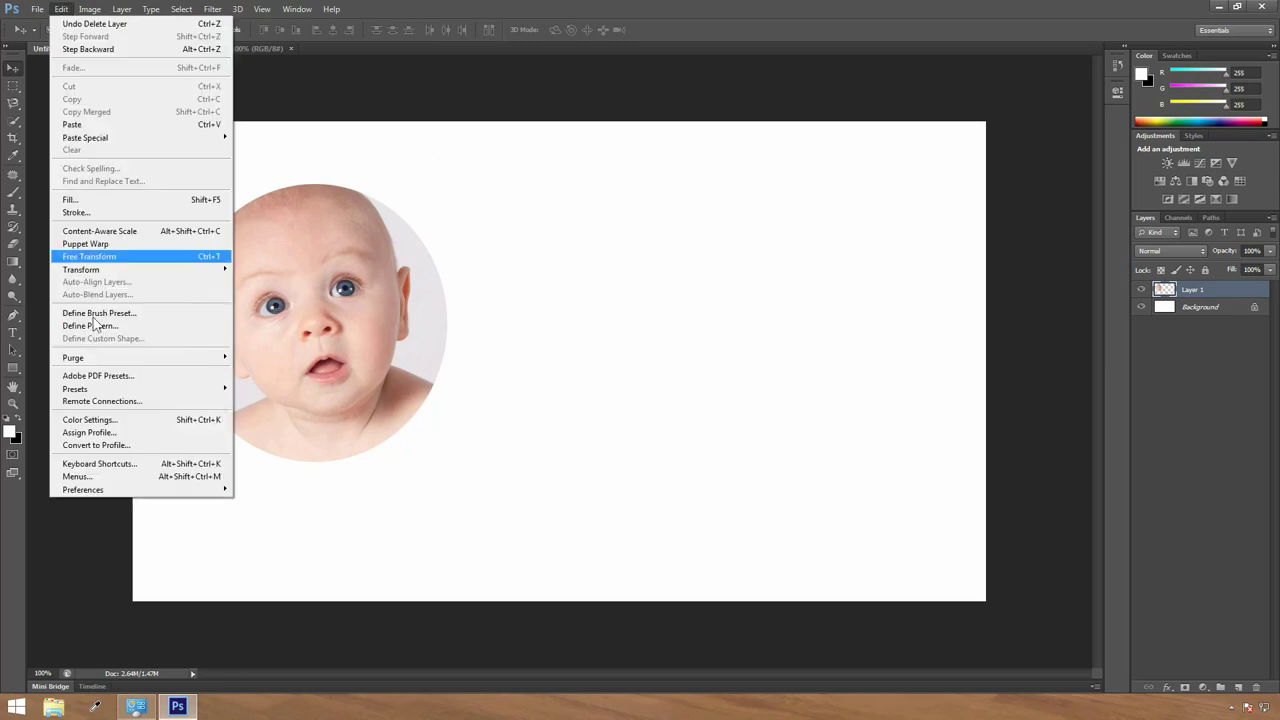
- Open Keyboard Shortcuts and Menus and browse the File group's shortcuts, then collapse it
click(112, 465)
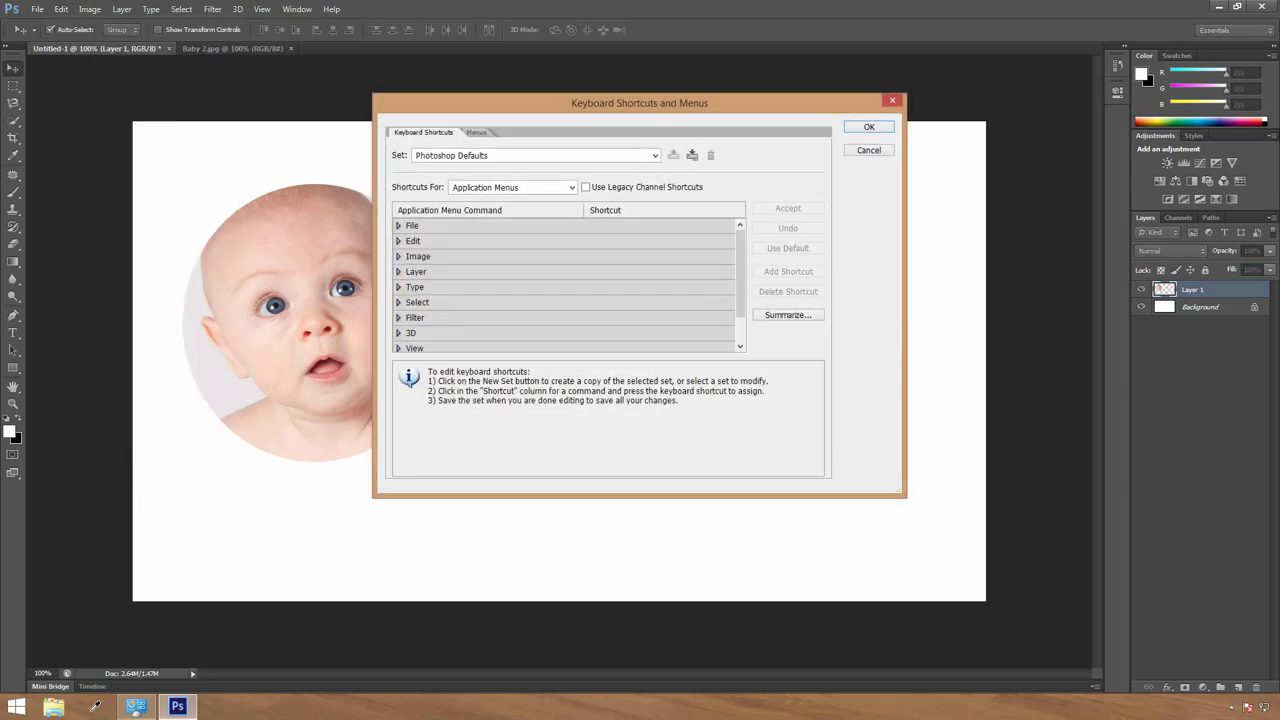
mouse_move(745, 290)
mouse_down()
mouse_move(745, 316)
mouse_move(748, 265)
mouse_up()
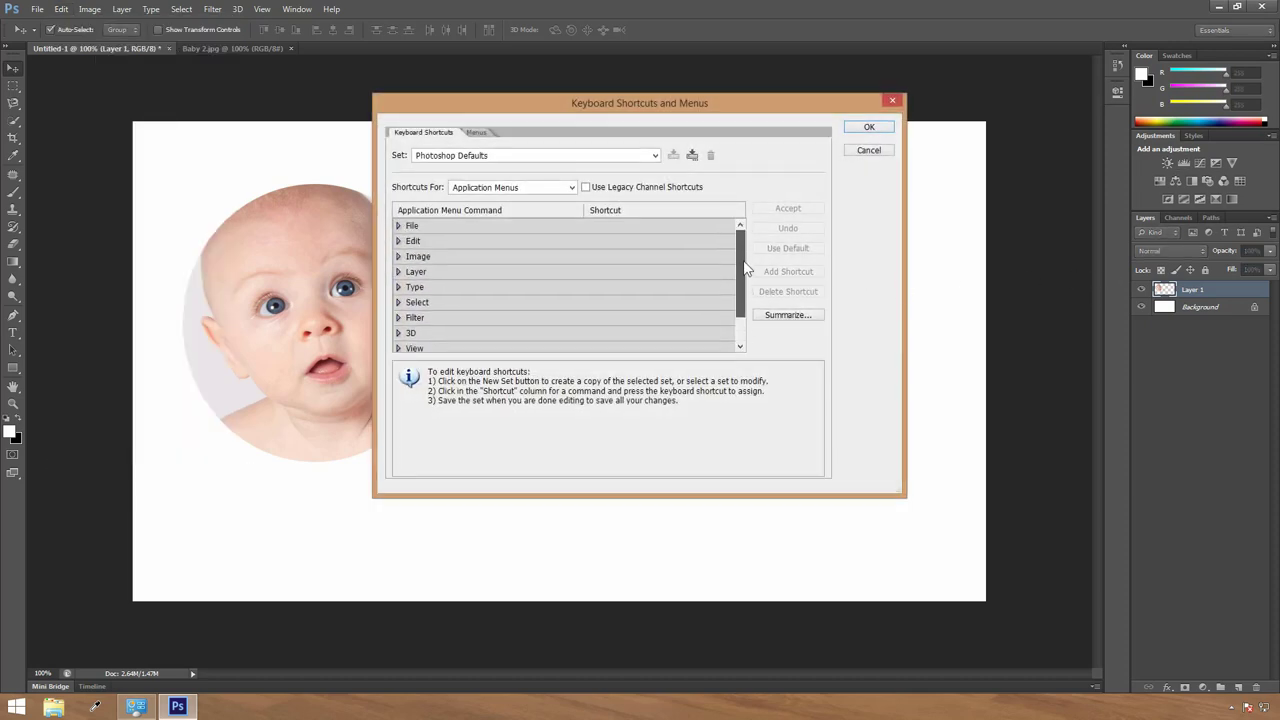
click(399, 227)
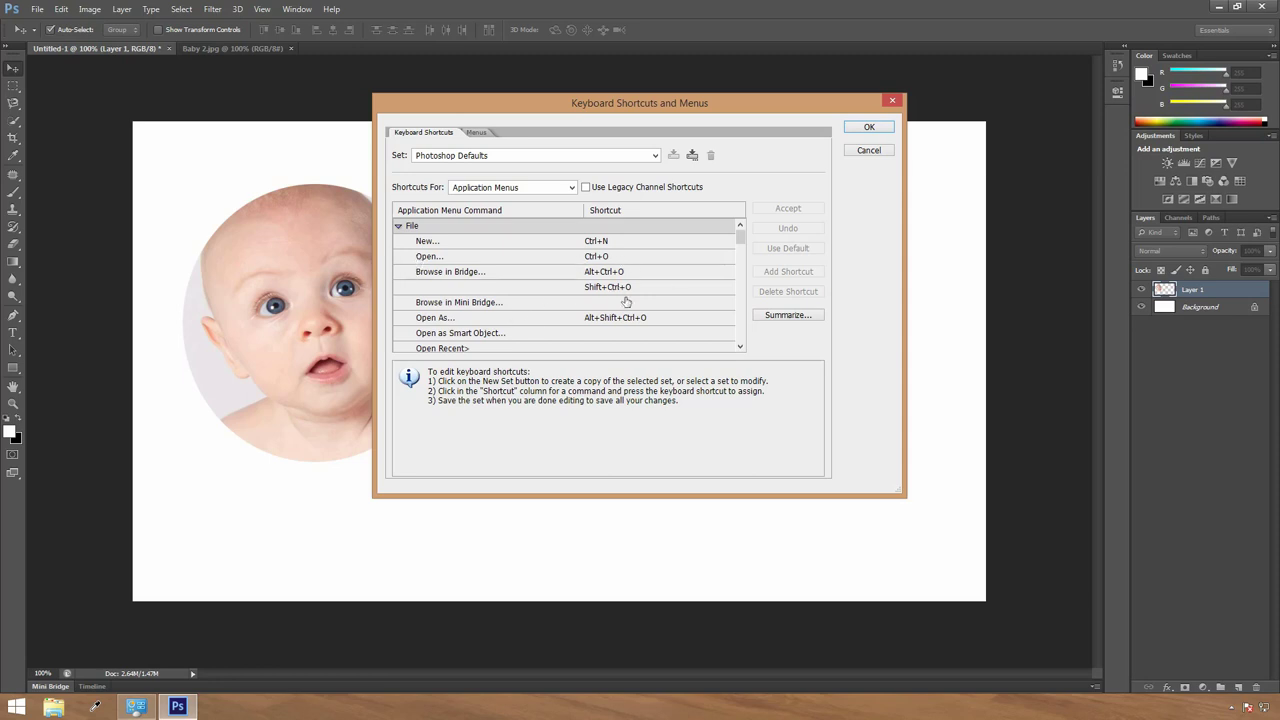
scroll(737, 286, down, 3)
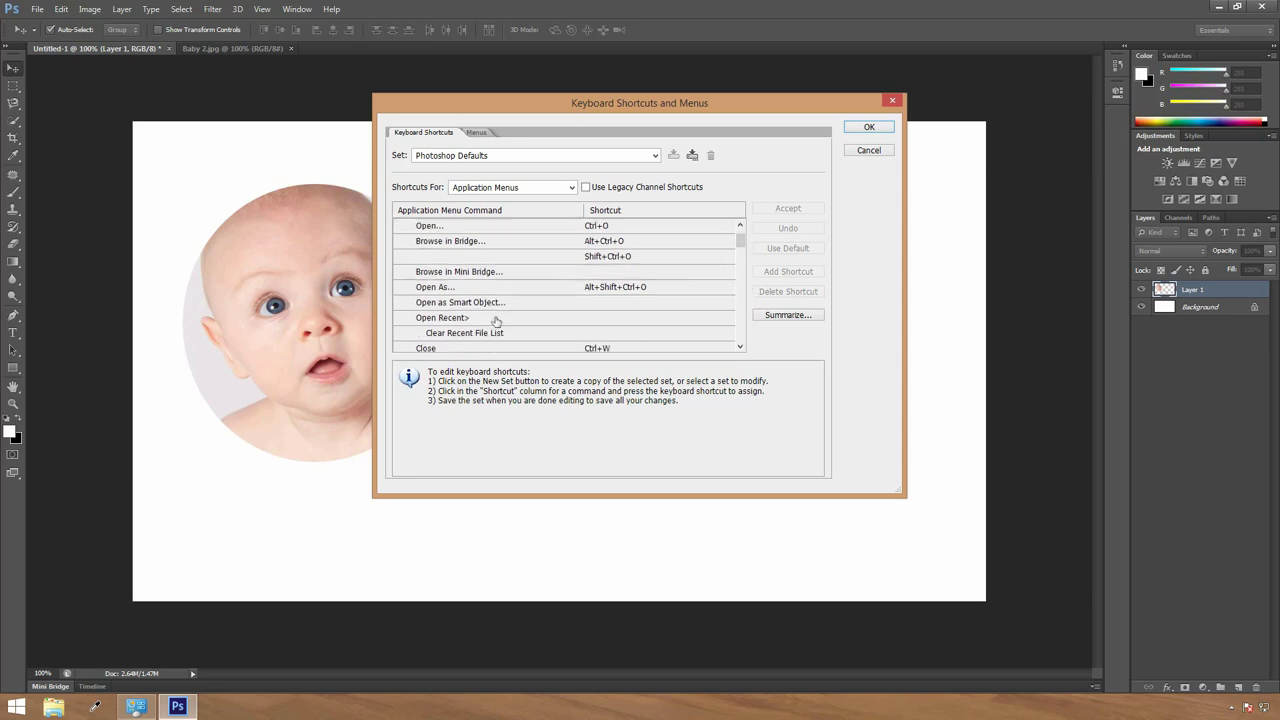
scroll(539, 315, down, 5)
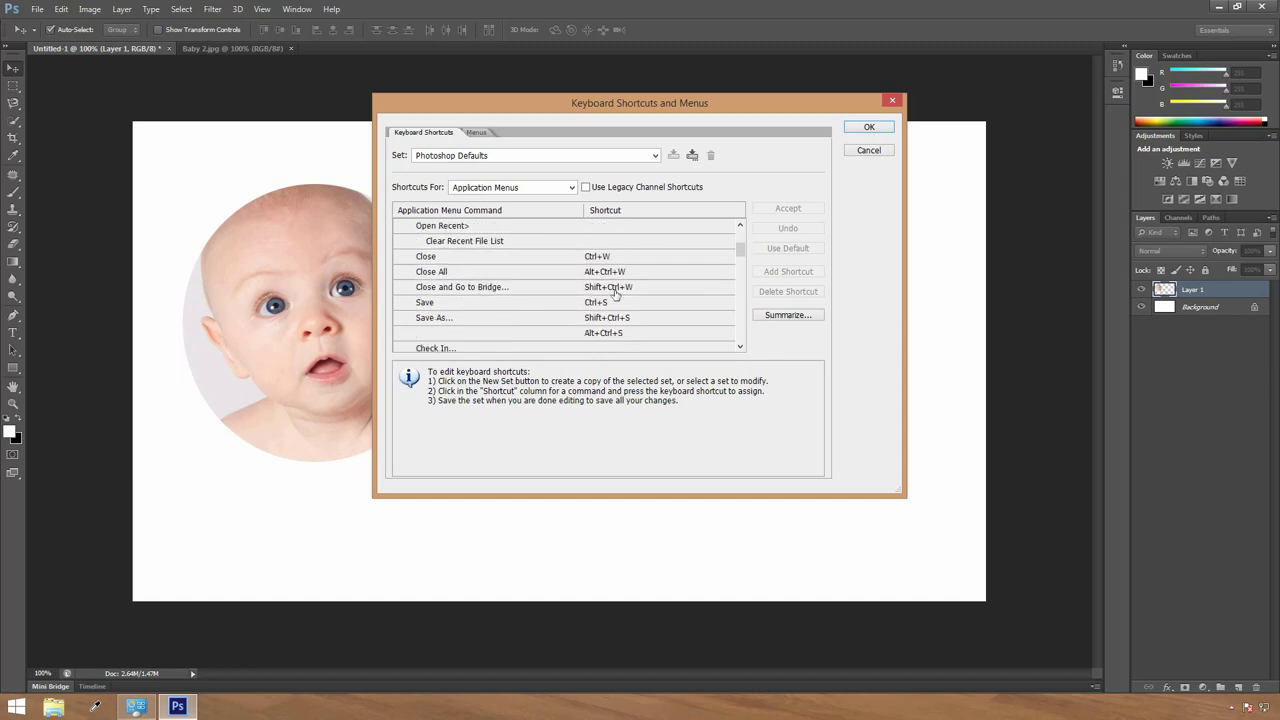
scroll(604, 298, down, 6)
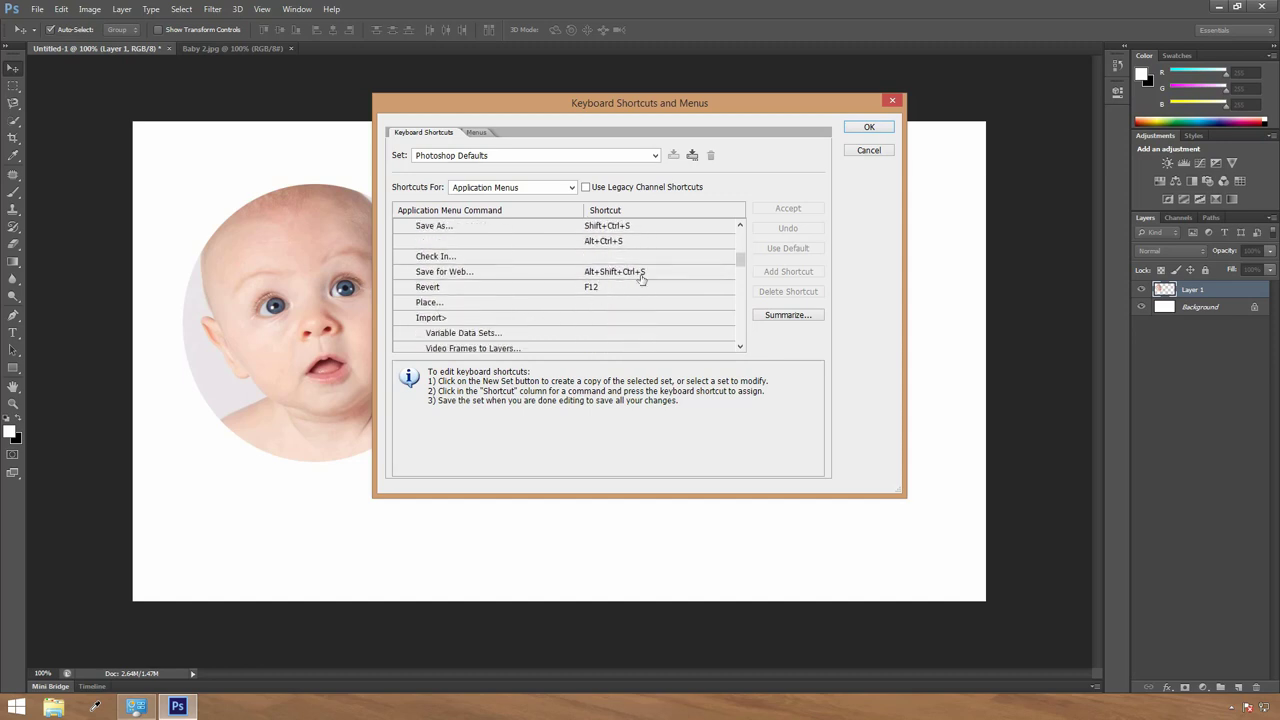
scroll(706, 272, up, 14)
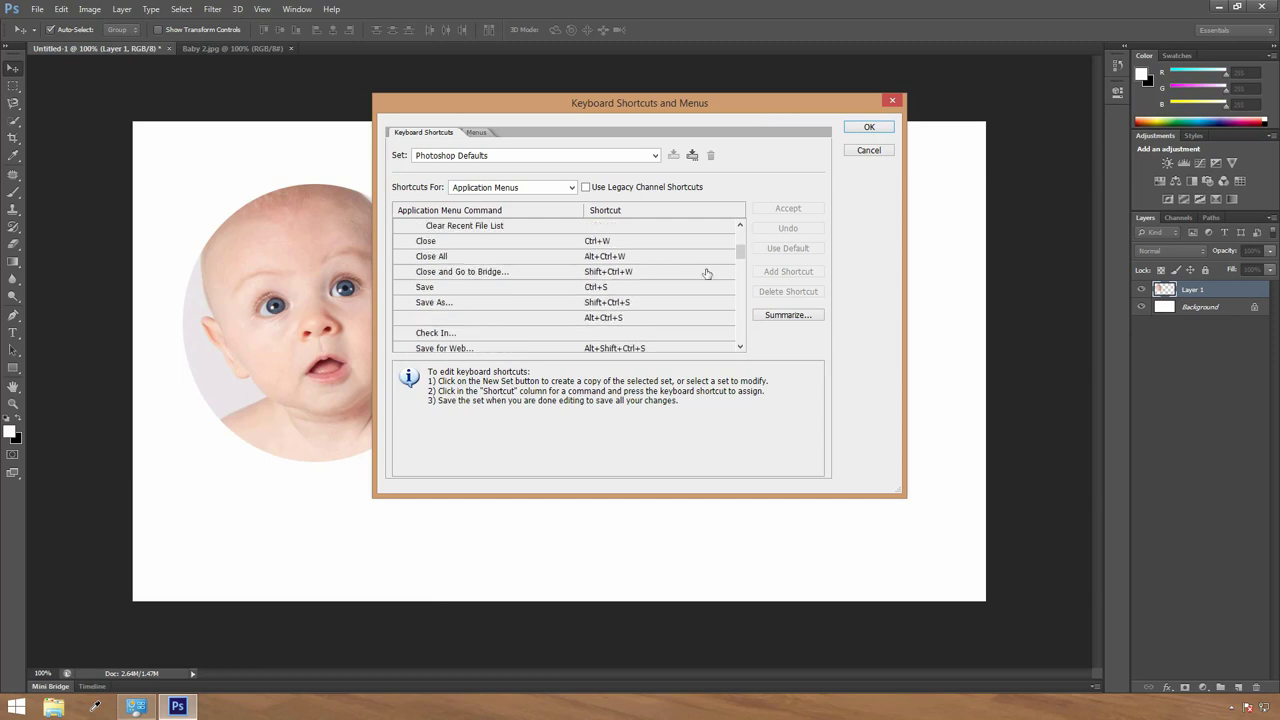
click(399, 226)
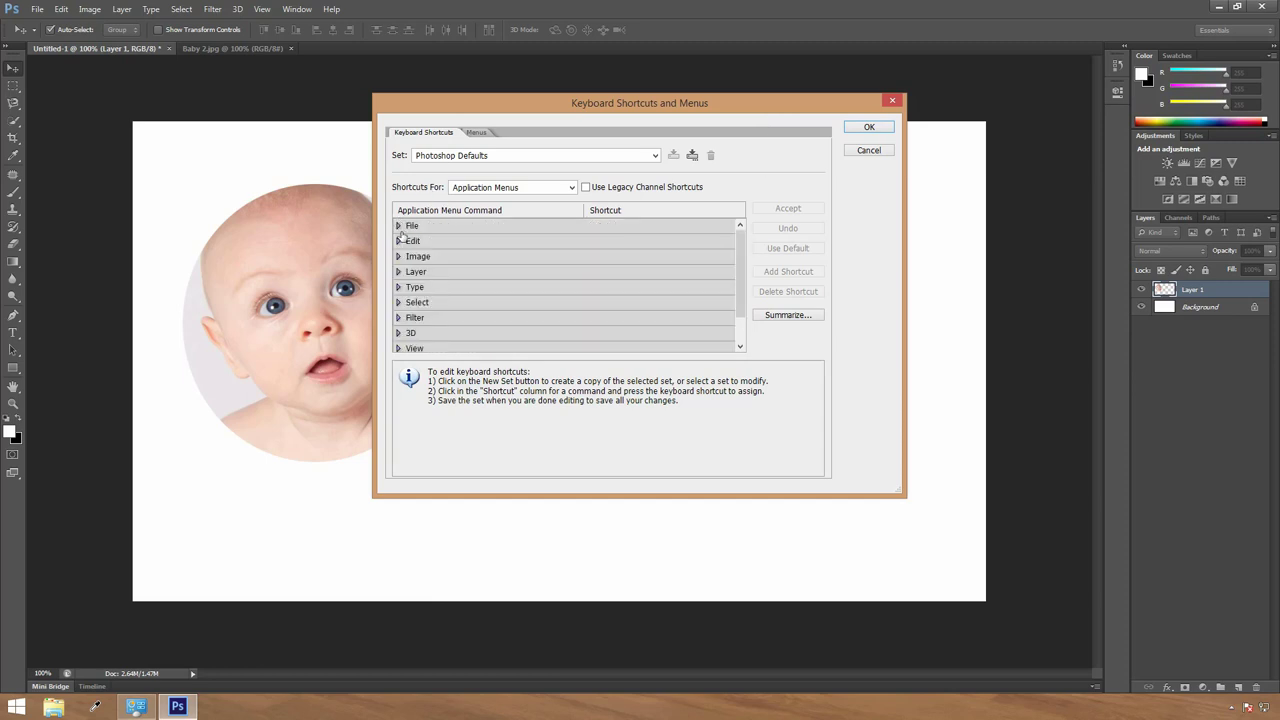
- Review the Edit group's shortcuts like Undo/Redo and Step Backward, then collapse it
click(399, 241)
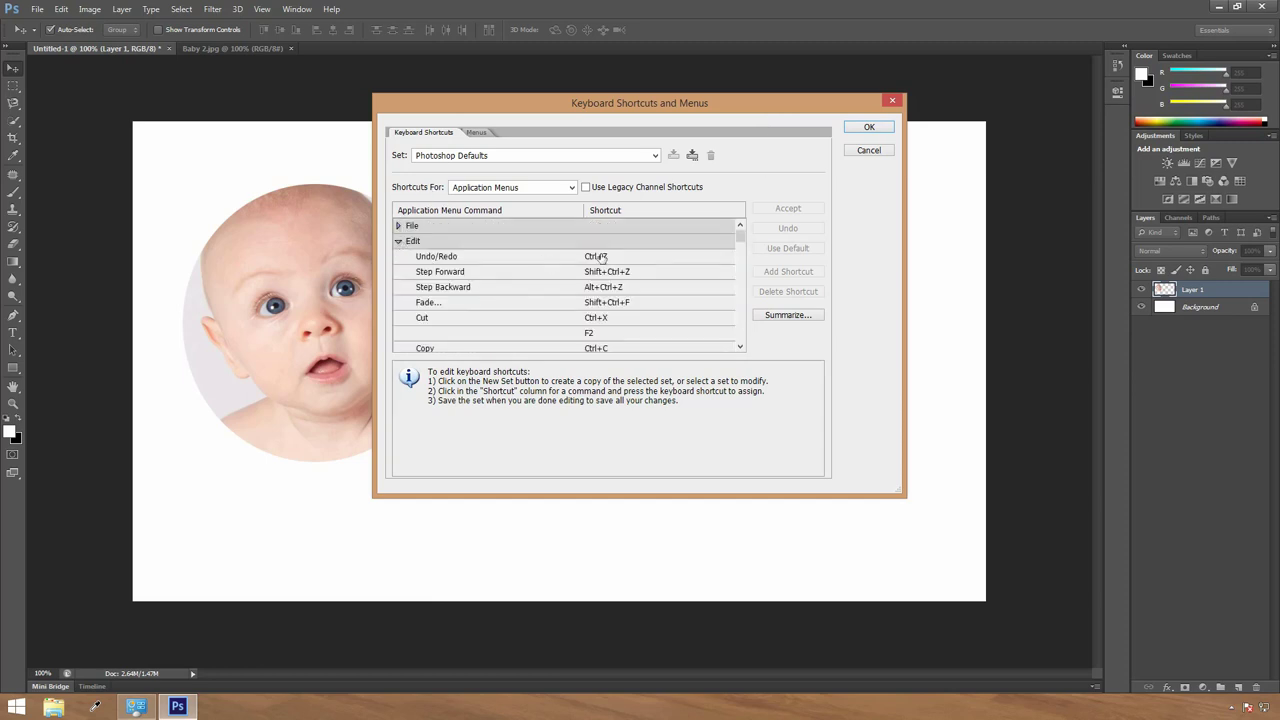
scroll(603, 258, down, 1)
scroll(545, 296, down, 2)
scroll(545, 296, up, 3)
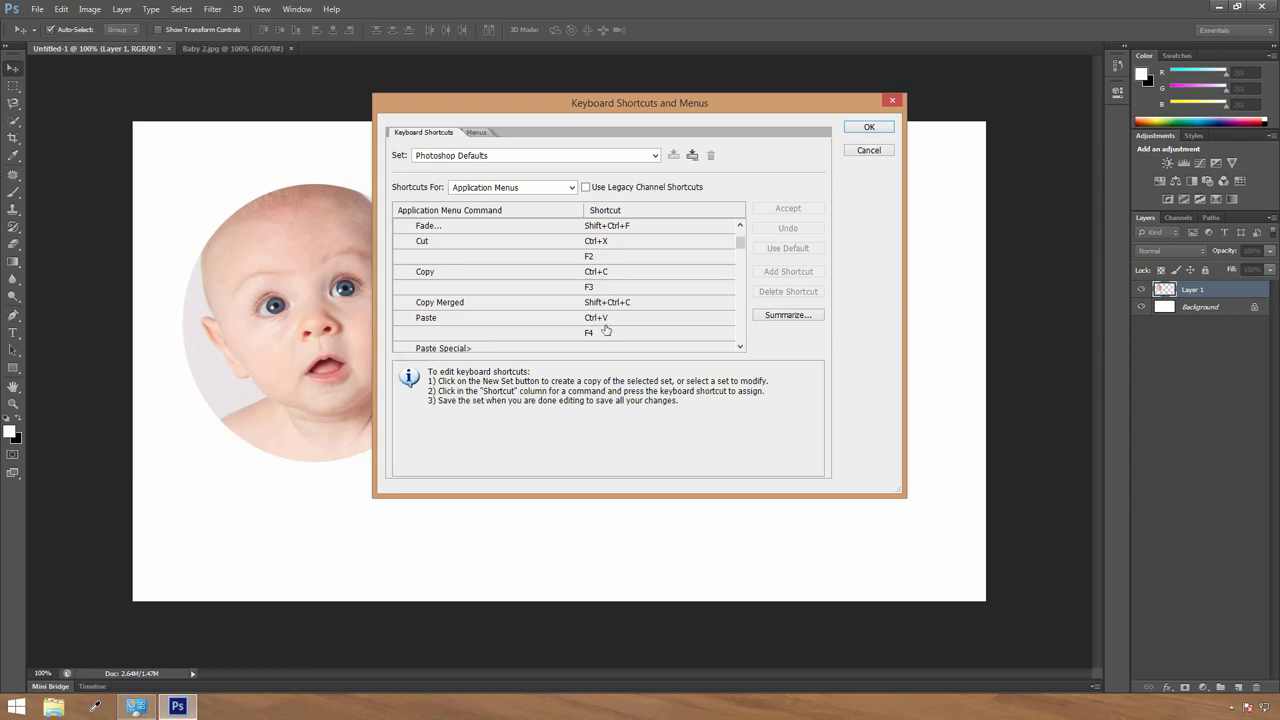
scroll(462, 300, up, 2)
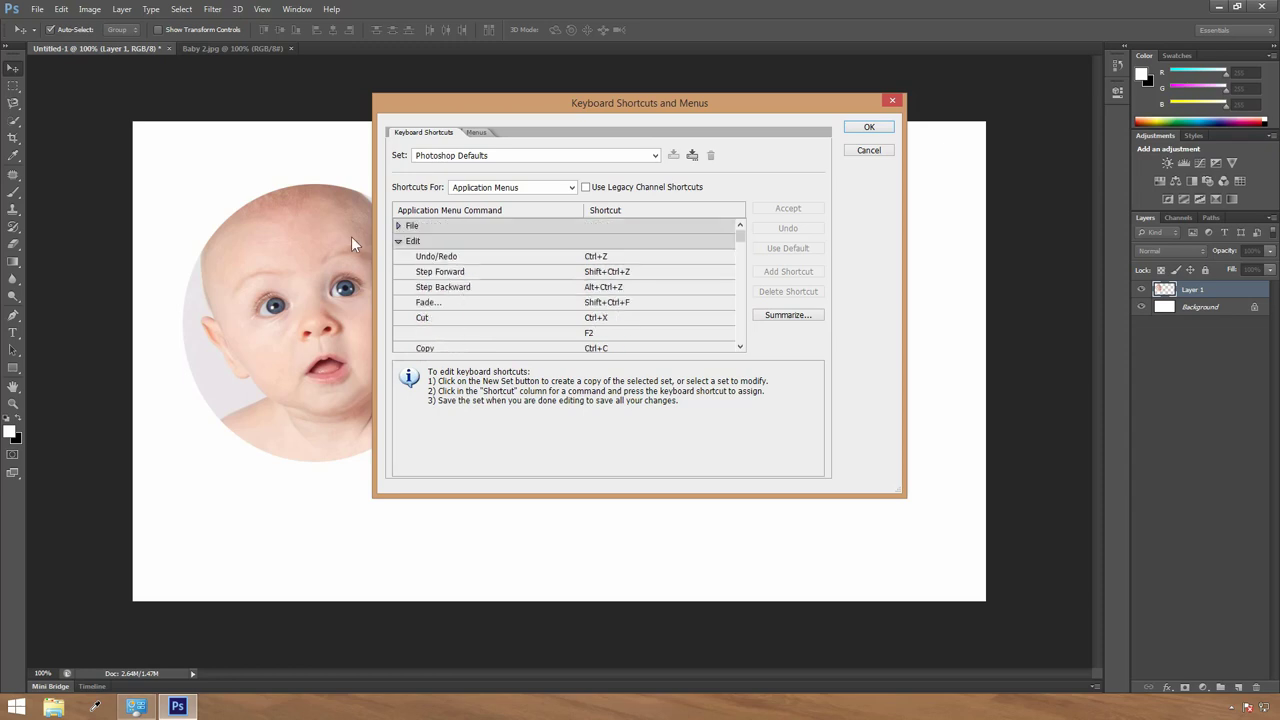
click(399, 244)
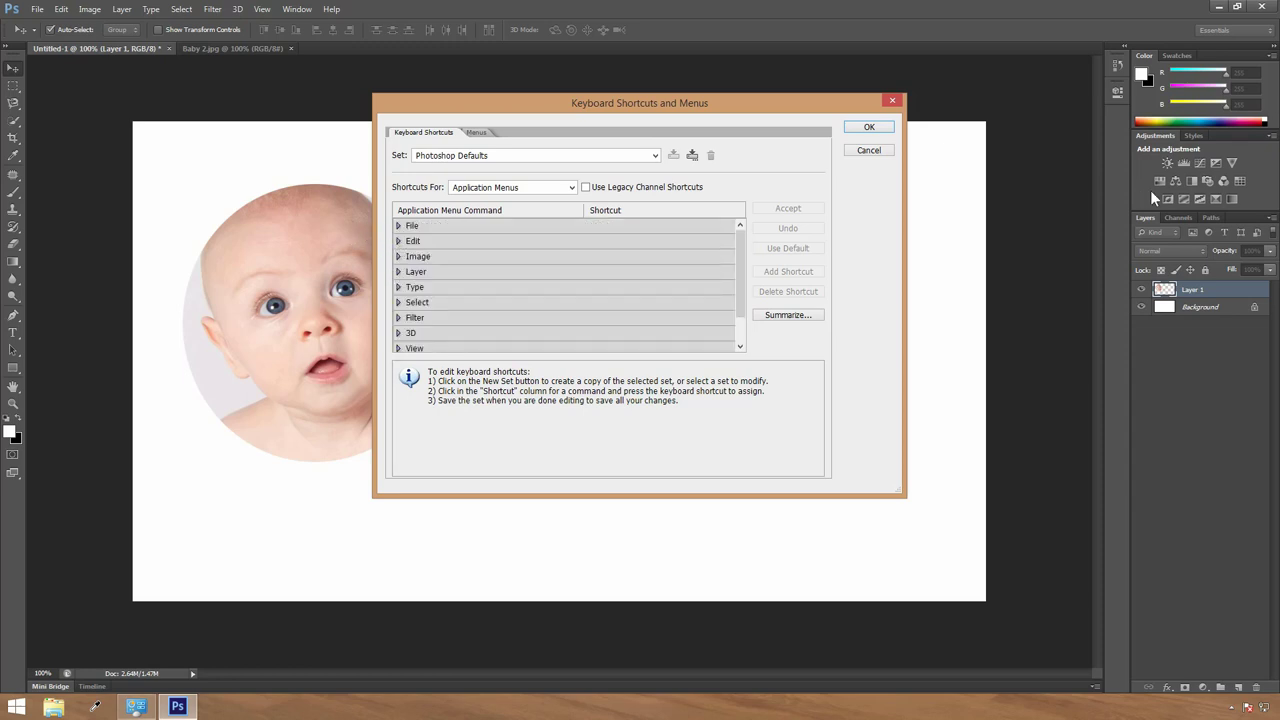
- Cancel the shortcuts dialog and deselect the baby outline on Baby 2.jpg with Ctrl+D
click(868, 150)
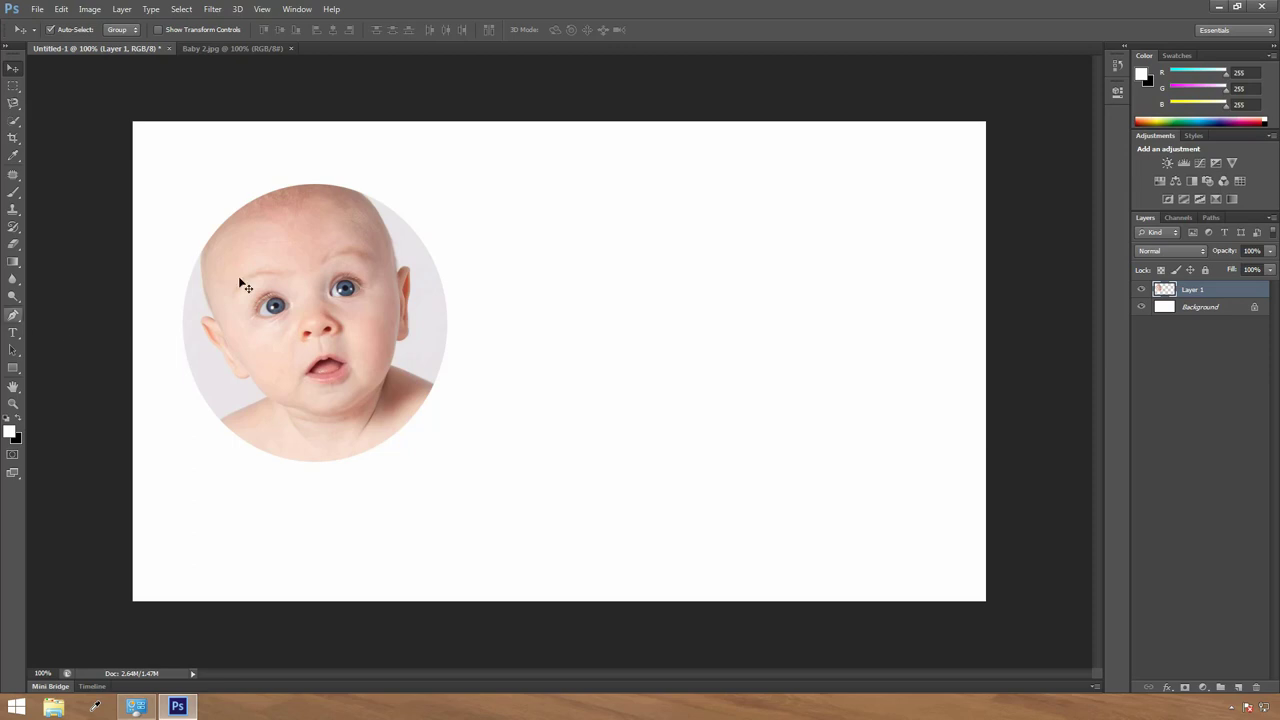
click(237, 49)
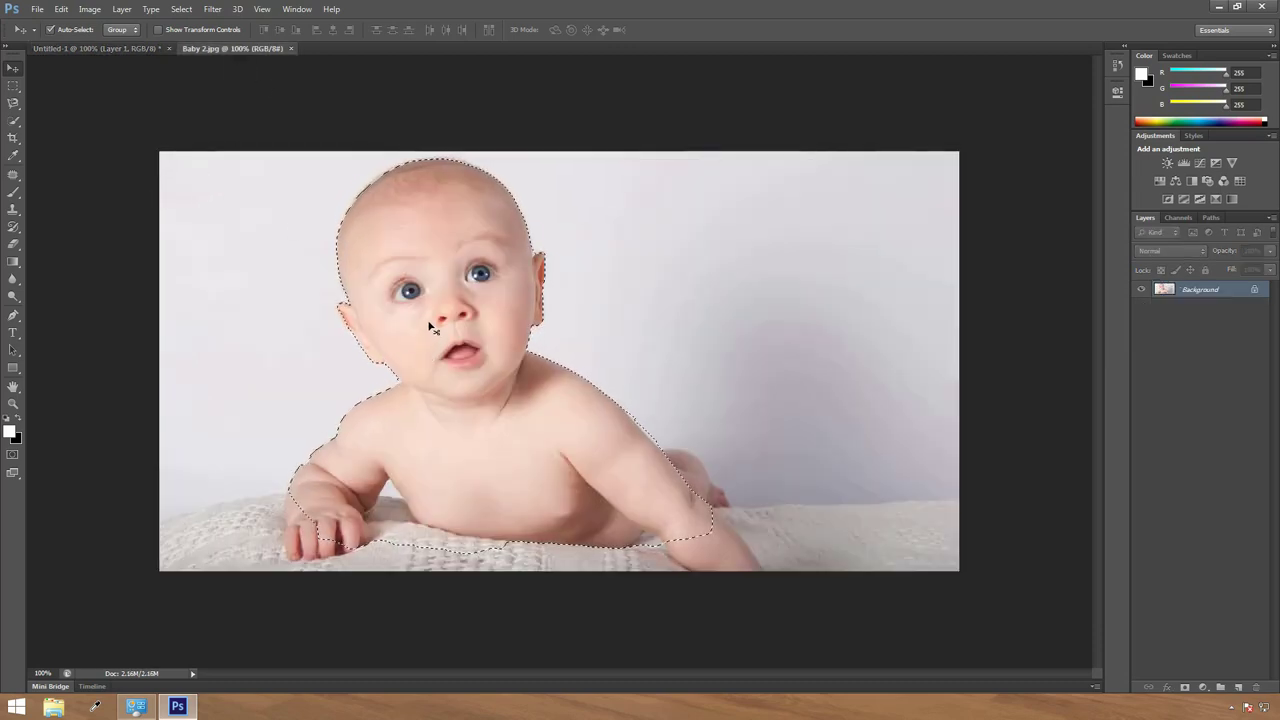
key(ctrl+d)
- Paint a Quick Selection over the background around the baby until it covers the whole image
click(14, 122)
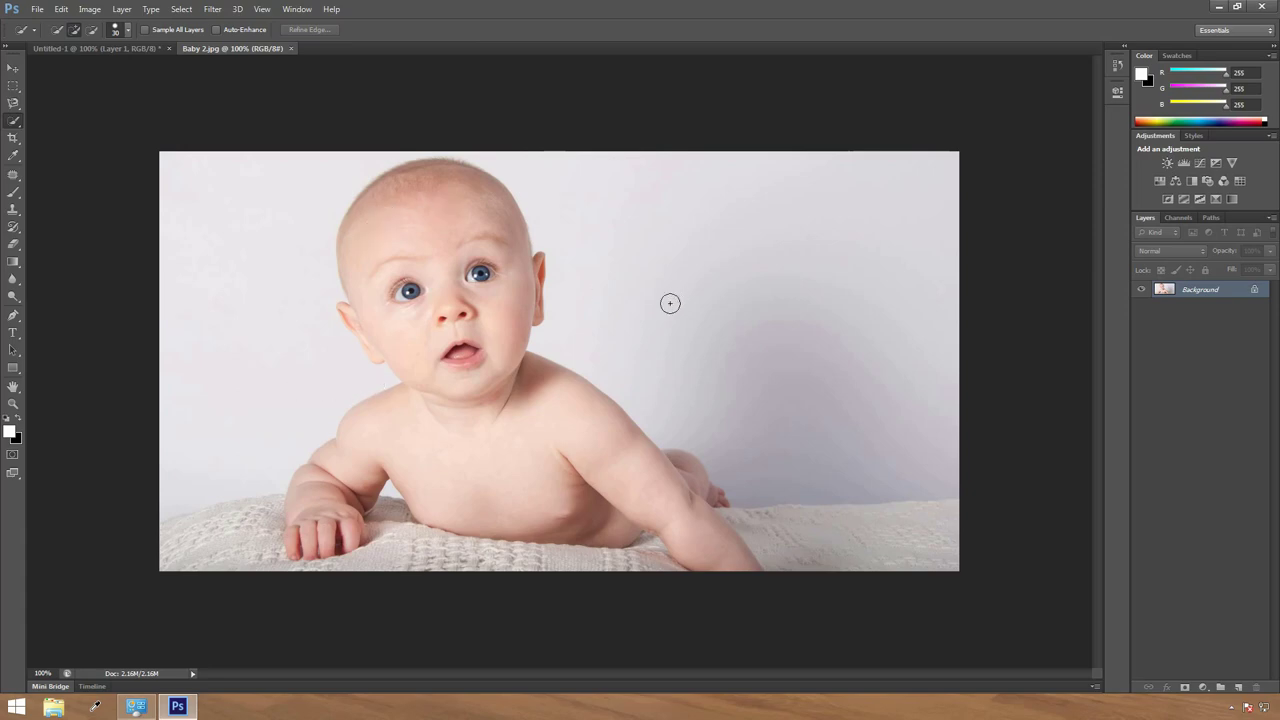
click(588, 317)
mouse_move(589, 320)
mouse_down()
mouse_move(603, 382)
mouse_move(593, 355)
mouse_move(669, 417)
mouse_up()
drag(567, 318, 555, 240)
mouse_move(498, 194)
mouse_down()
mouse_move(666, 313)
mouse_move(658, 293)
mouse_move(748, 332)
mouse_up()
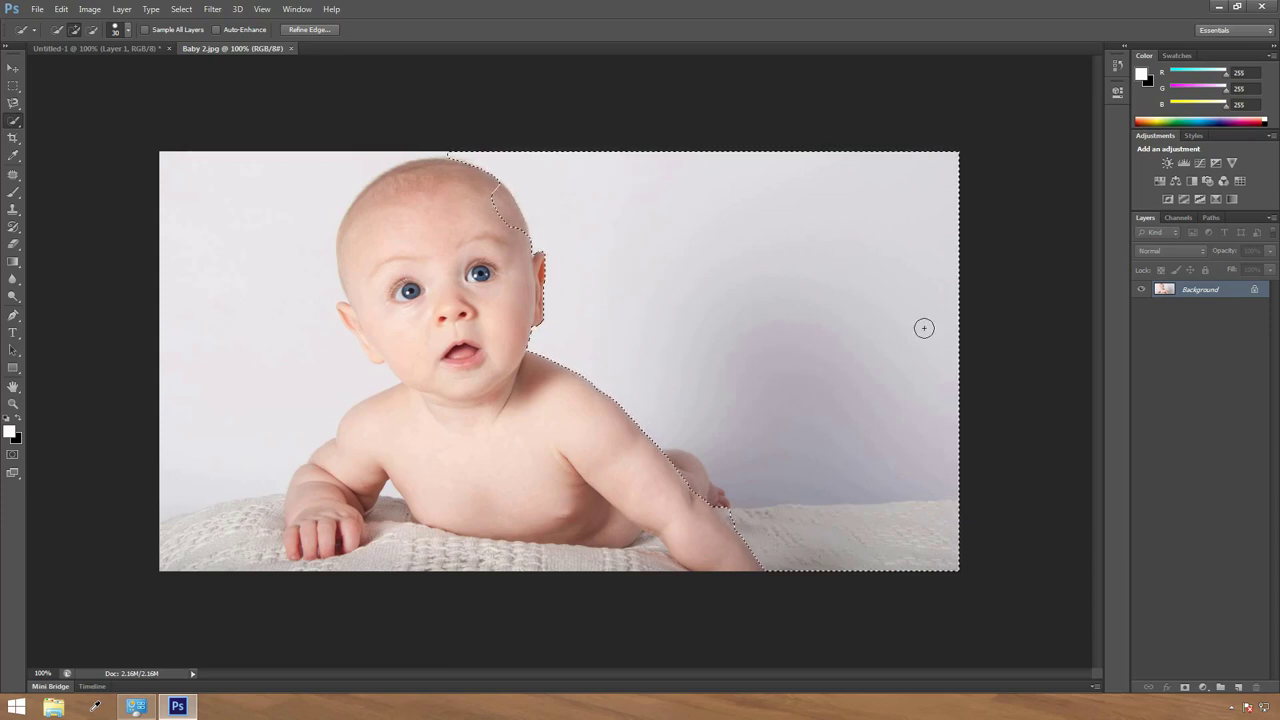
drag(391, 166, 357, 171)
mouse_move(301, 306)
mouse_down()
mouse_move(289, 231)
mouse_move(320, 391)
mouse_move(346, 417)
mouse_move(768, 404)
mouse_up()
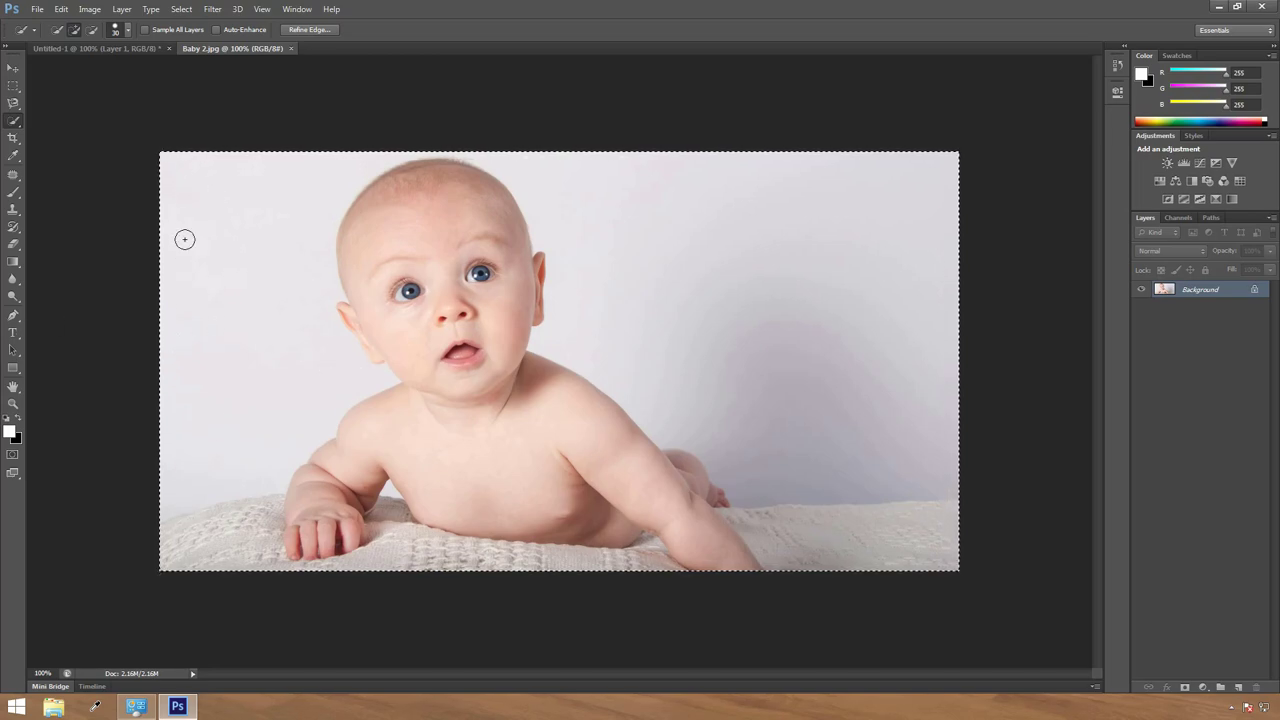
- Deselect, then paint a new selection strip from beside the ear down along the shoulder
key(ctrl+d)
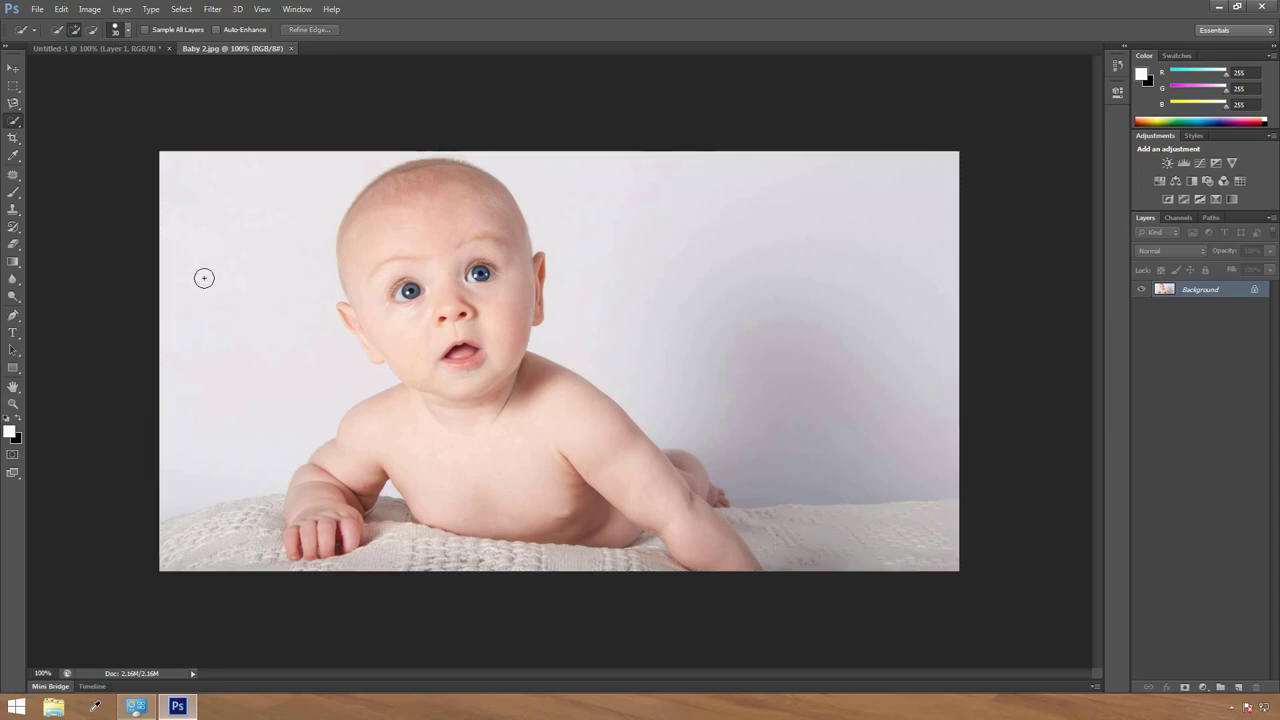
drag(566, 295, 567, 302)
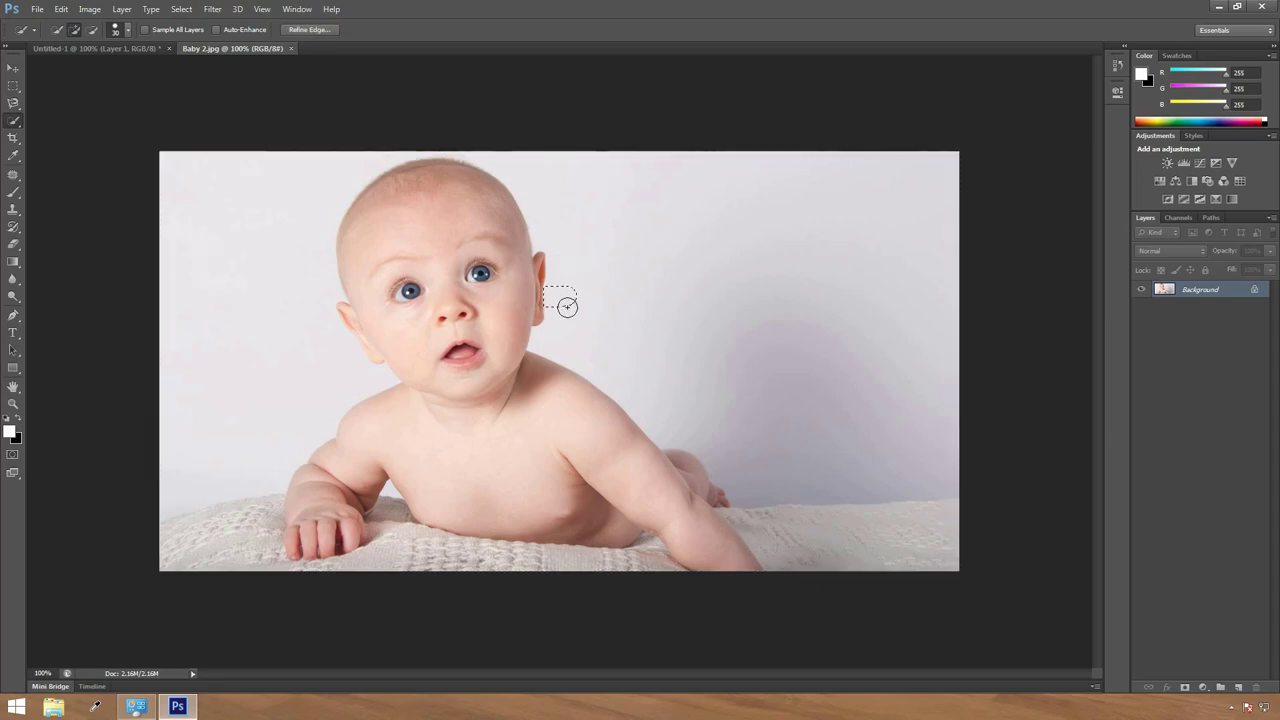
drag(636, 417, 666, 453)
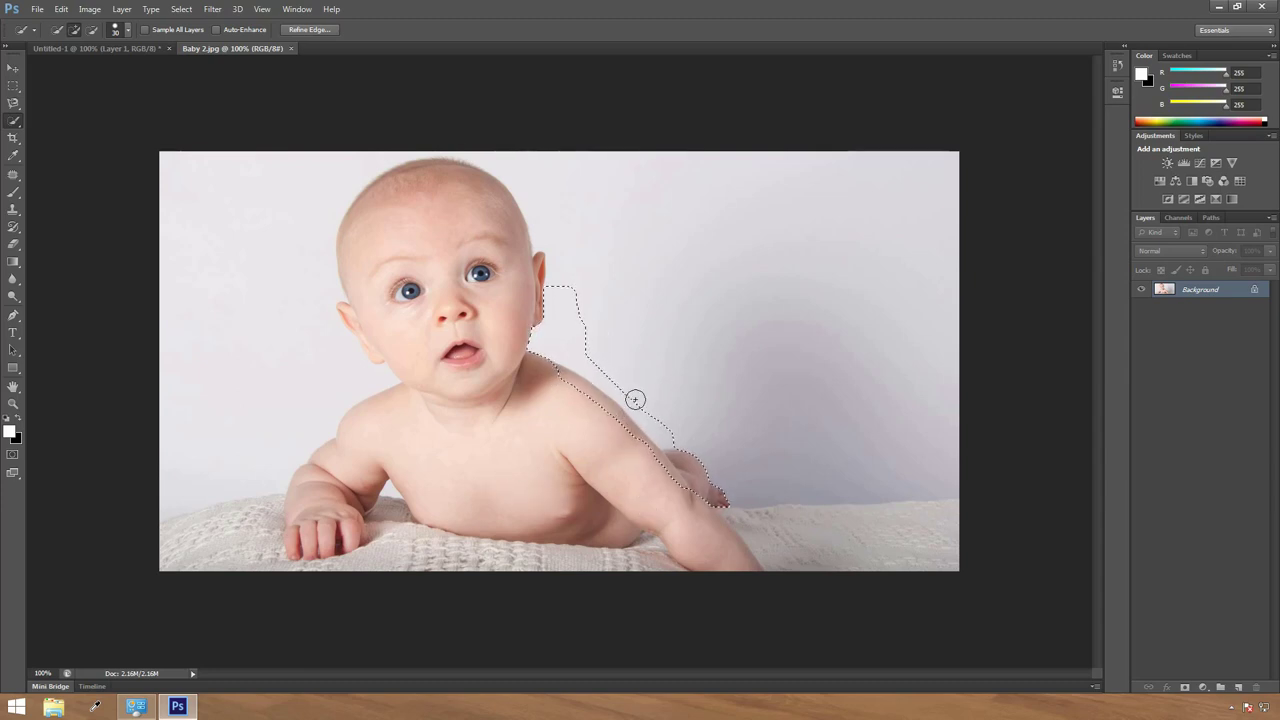
- Subtract the hand tip from the selection, then return to Add to Selection mode
click(91, 31)
click(93, 30)
drag(741, 484, 674, 391)
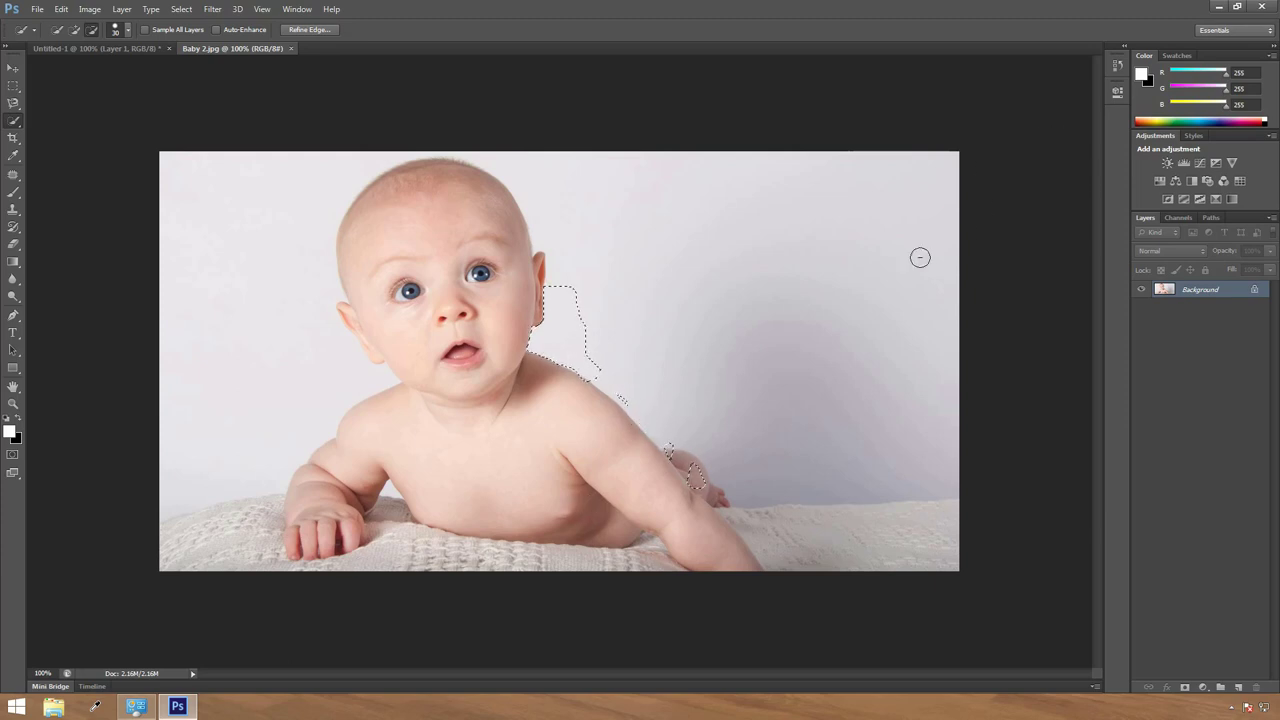
click(77, 31)
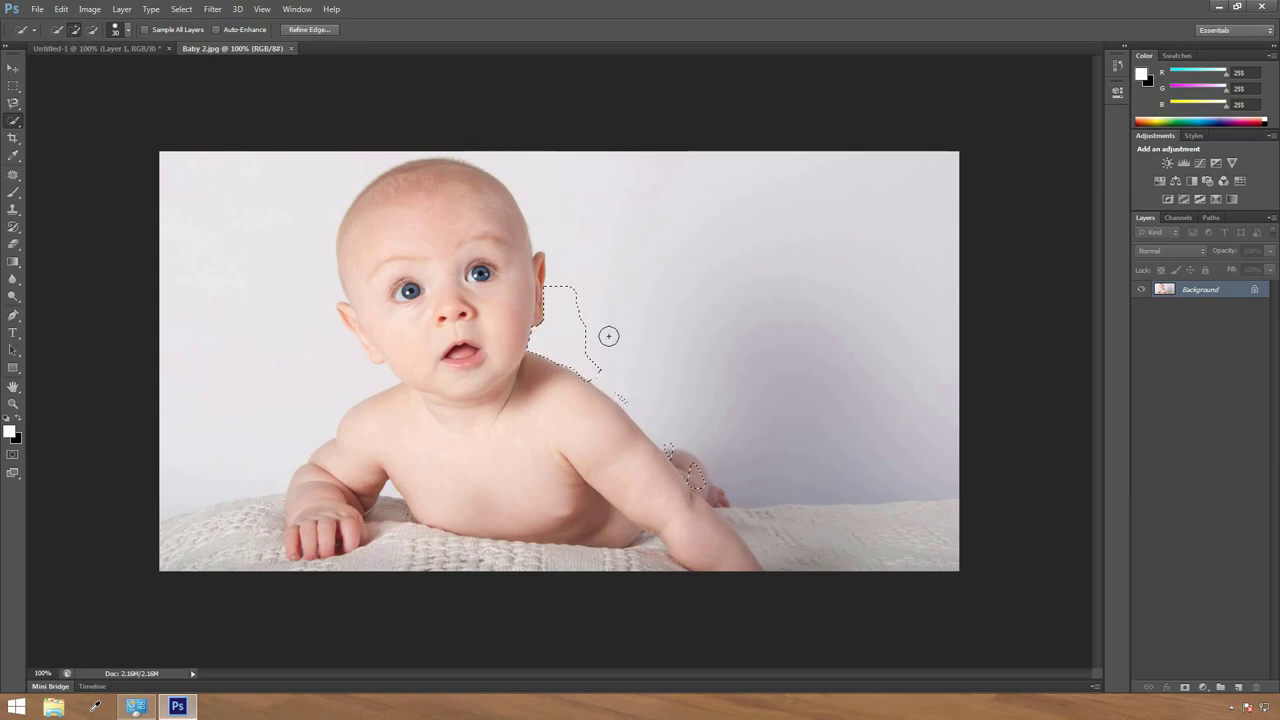
- Deselect the strip with Ctrl+D and show the Quick Selection tool's alternative tools
key(alt)
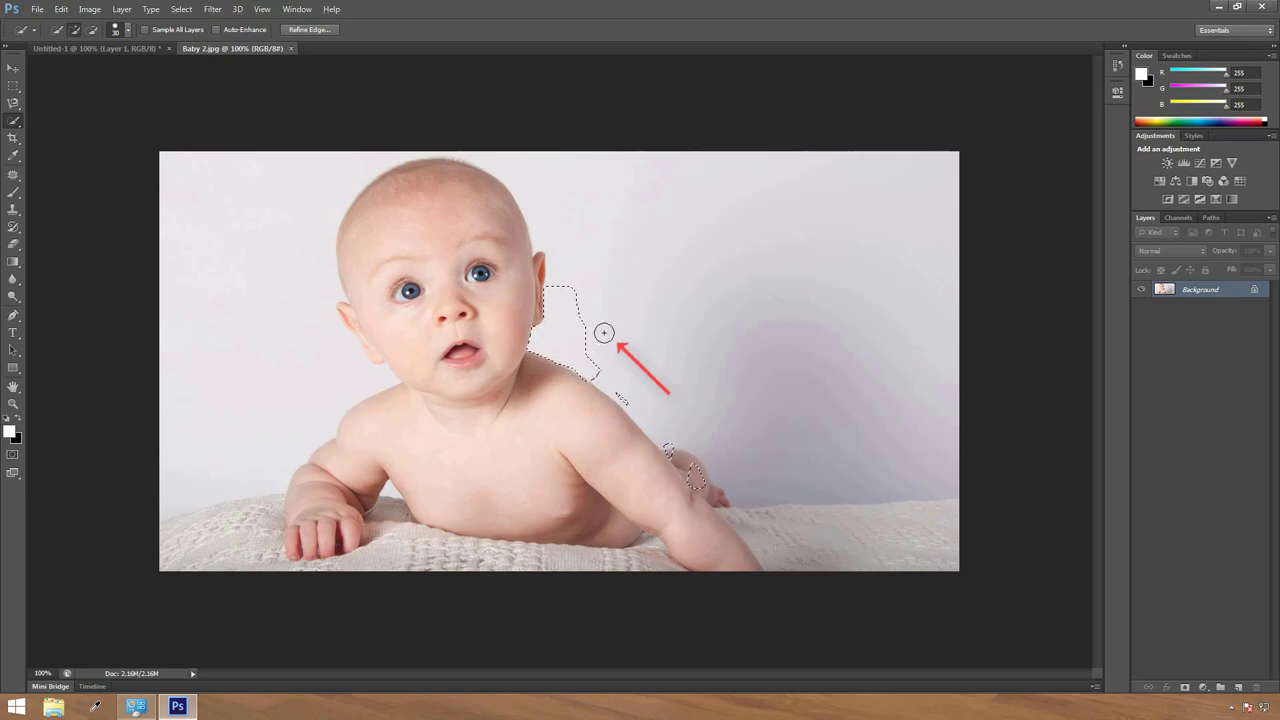
key(alt)
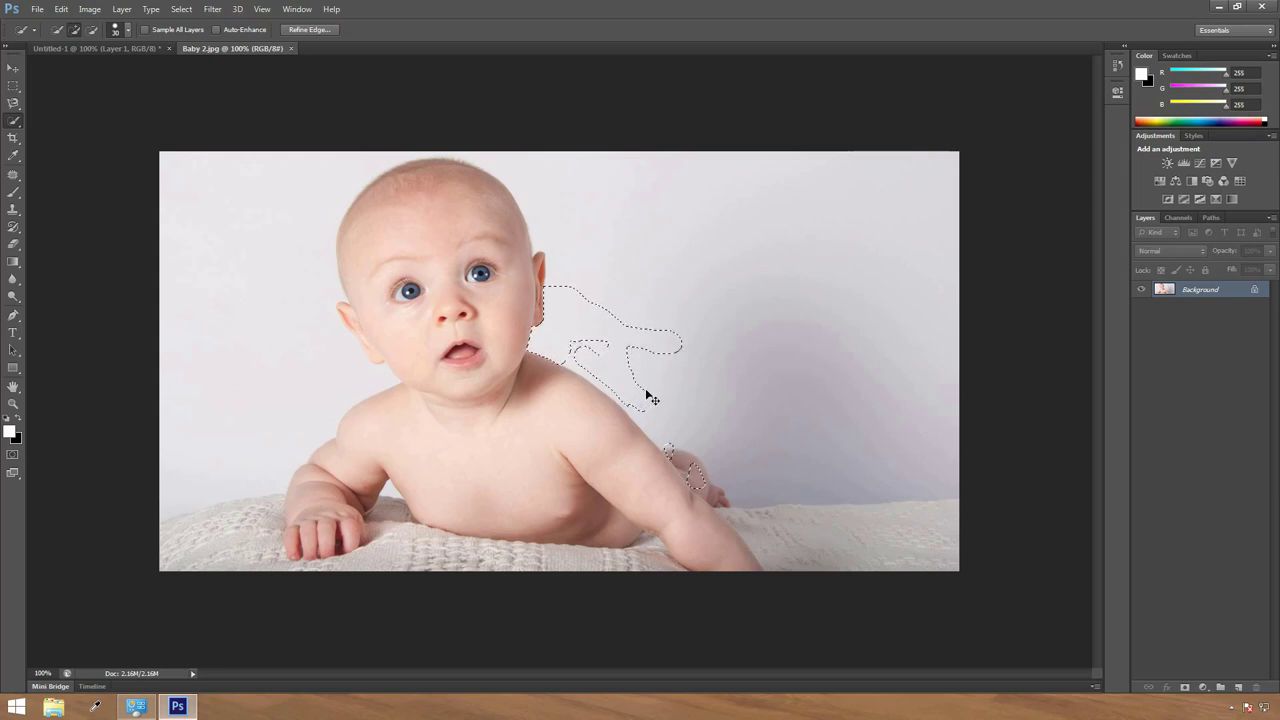
key(ctrl+d)
right_click(14, 121)
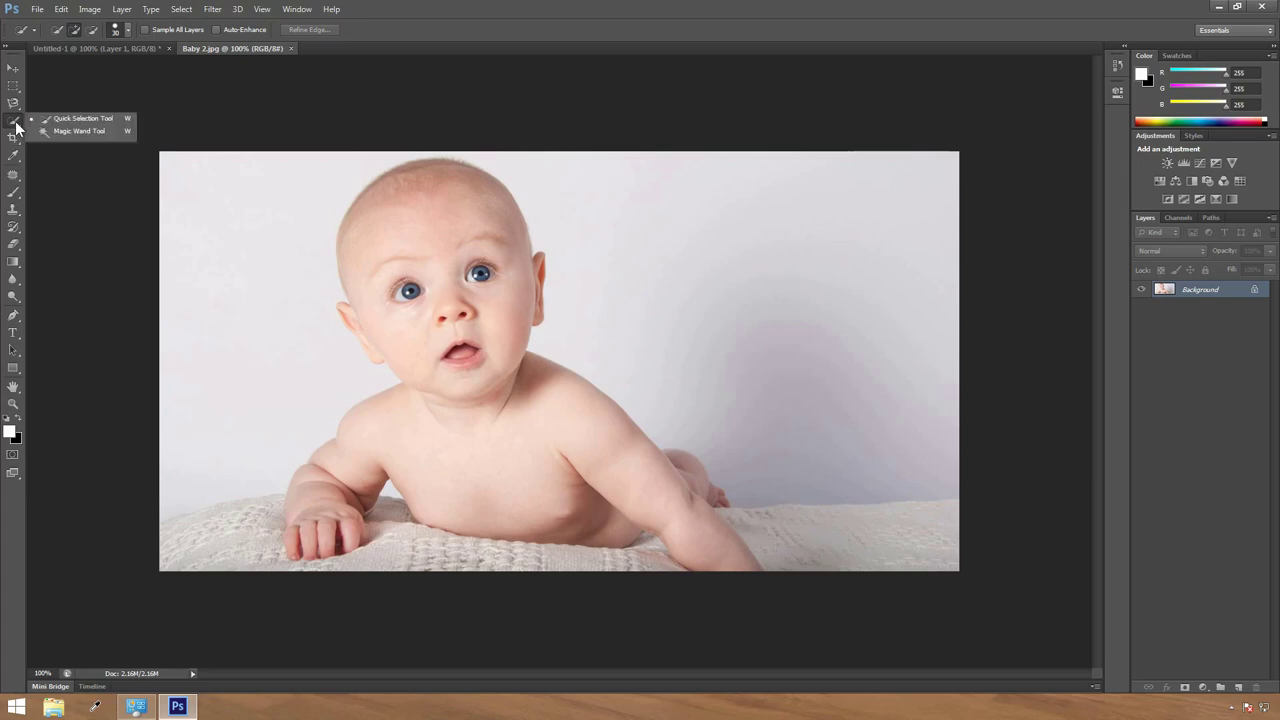
- Use the Magic Wand (tolerance 32, contiguous) on the left background, right background and chest, then deselect
click(80, 131)
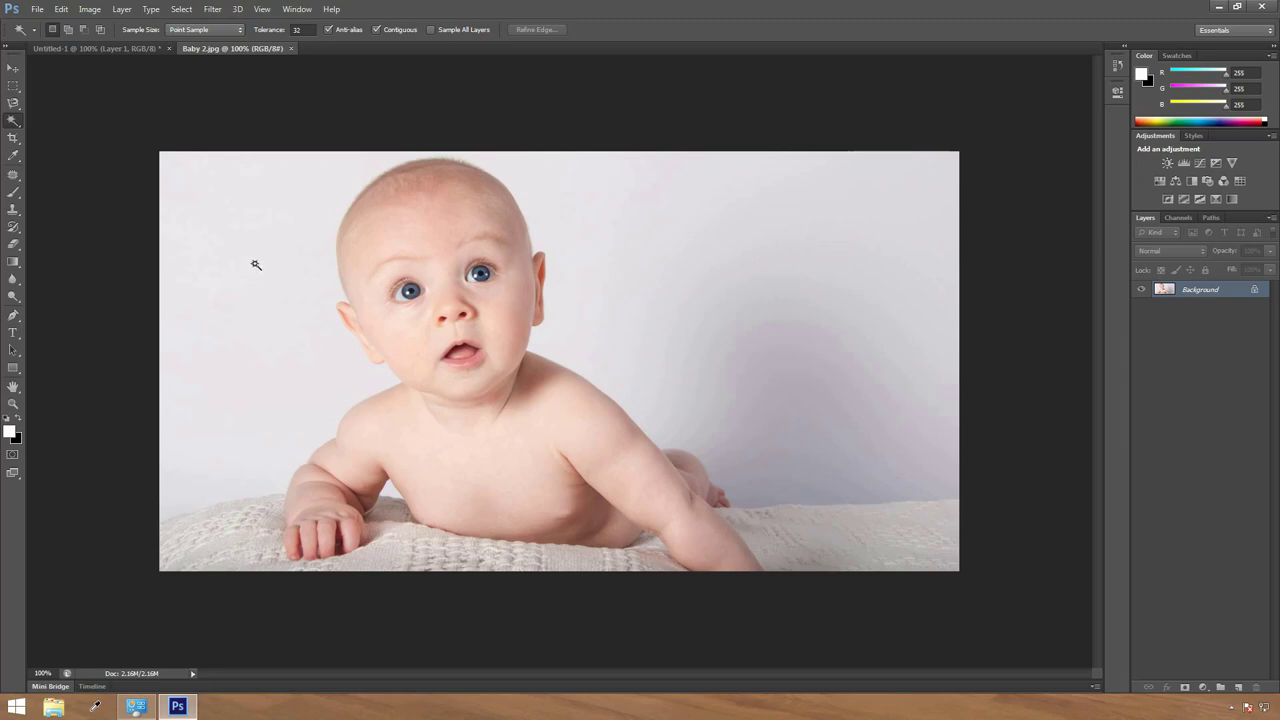
click(243, 298)
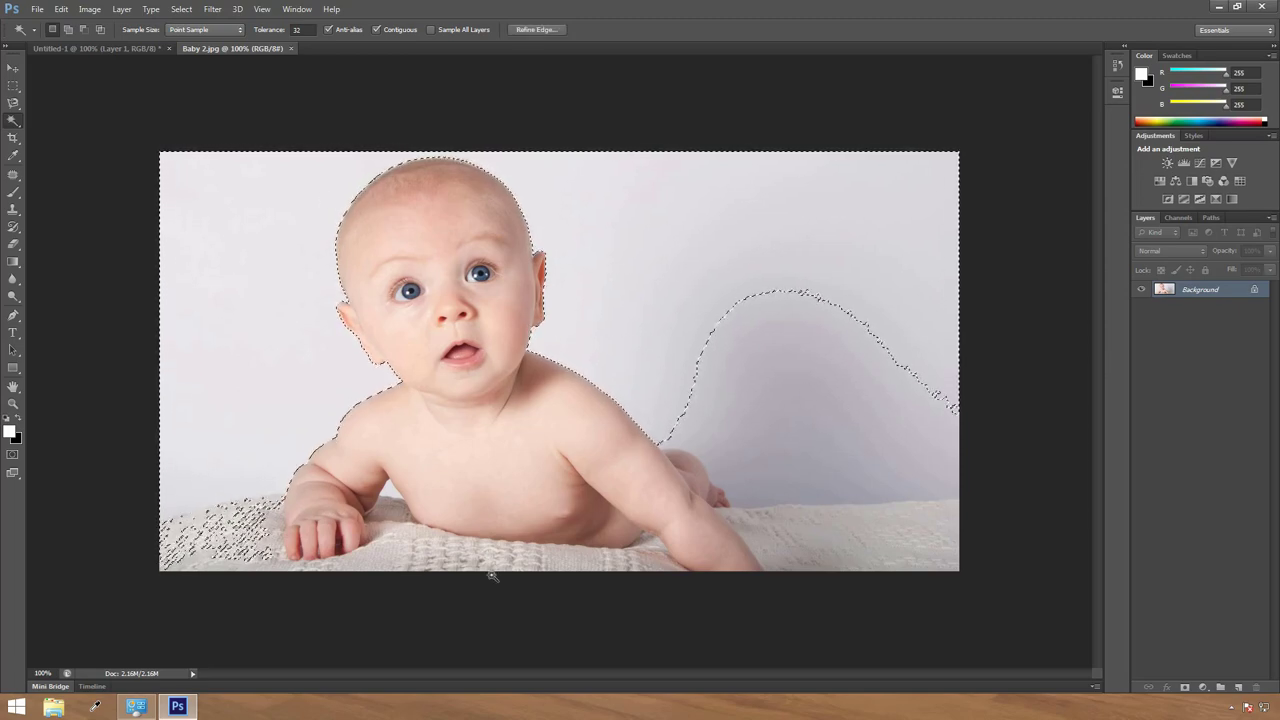
click(774, 365)
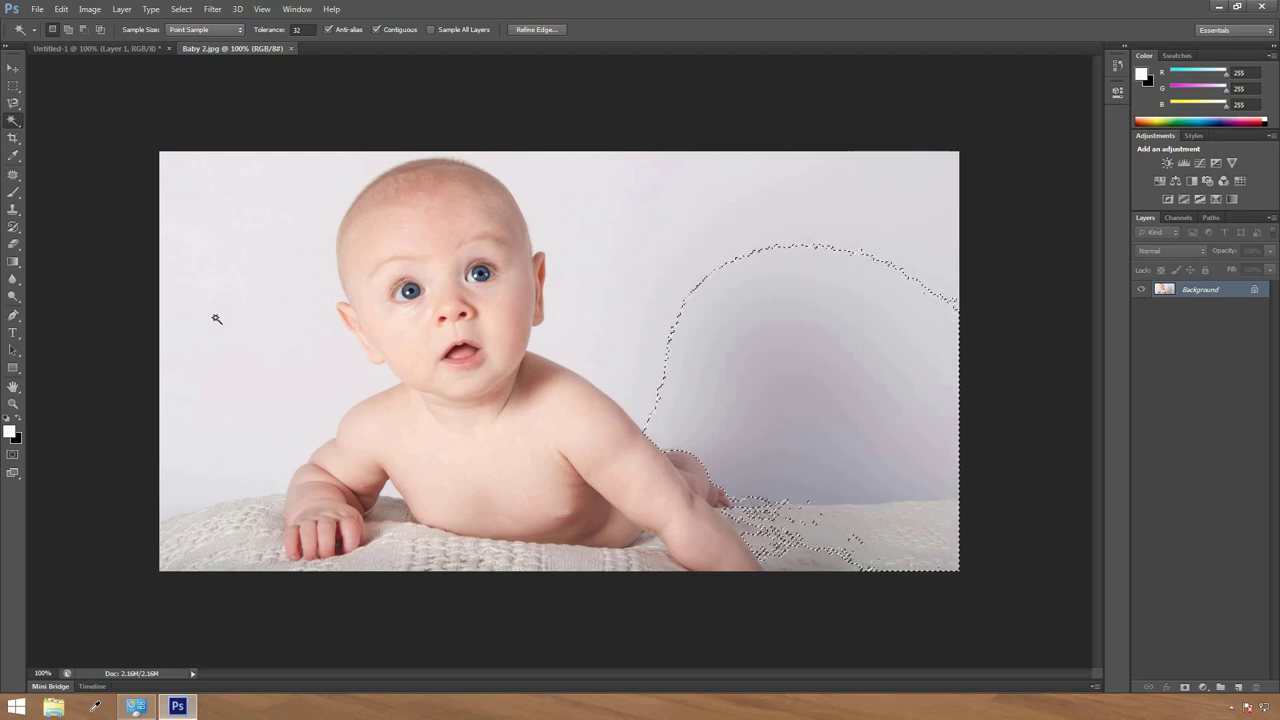
click(473, 456)
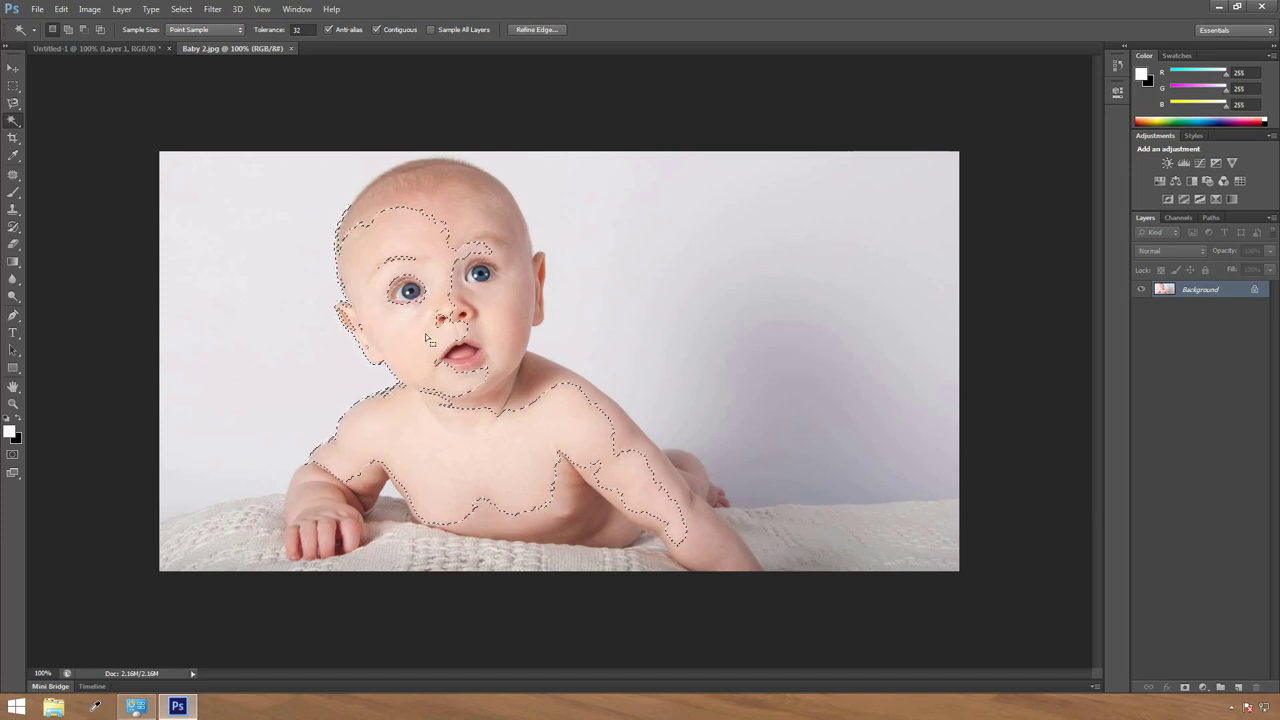
key(ctrl+d)
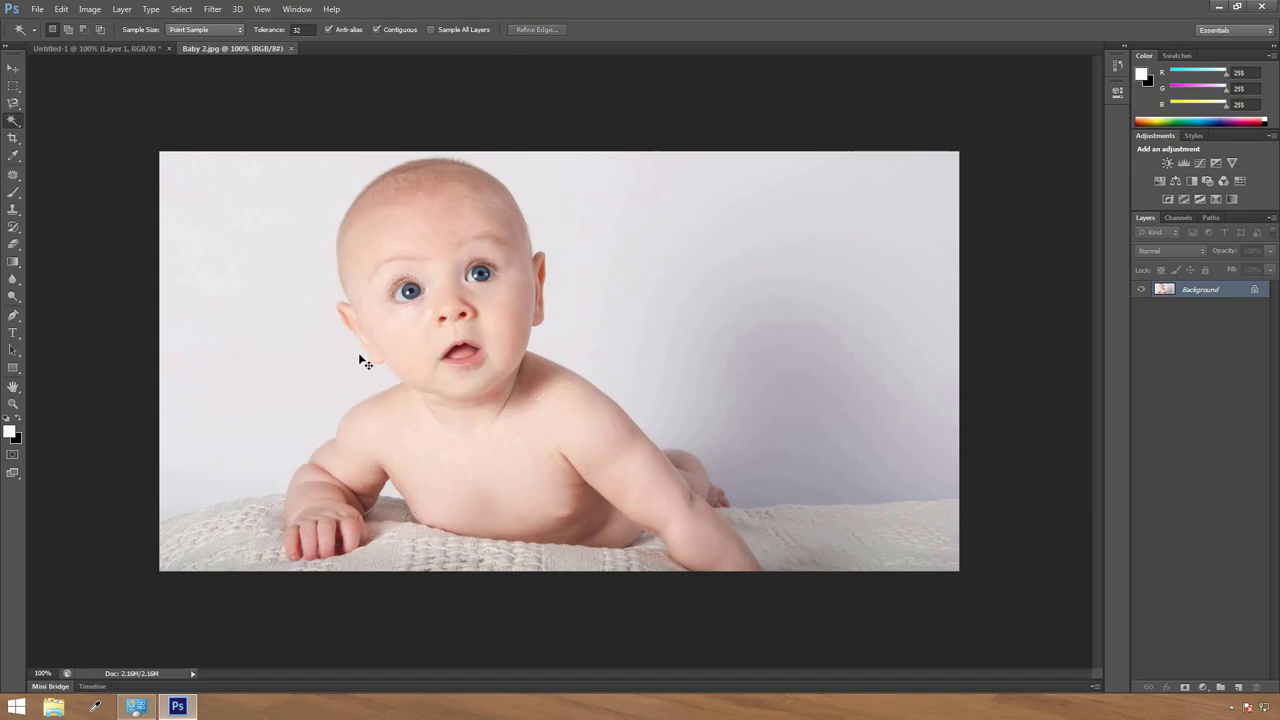
- Drag the circular baby Layer 1 on Untitled-1 toward the canvas centre with the Move Tool
click(17, 69)
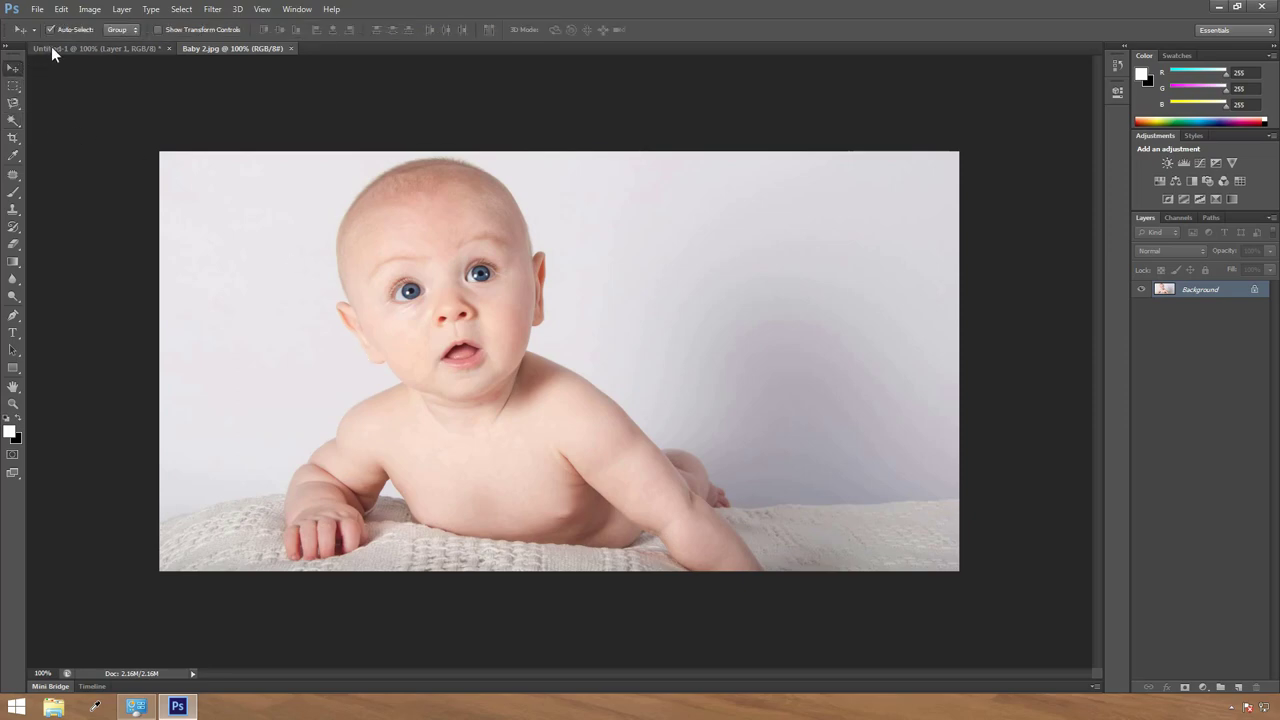
click(51, 46)
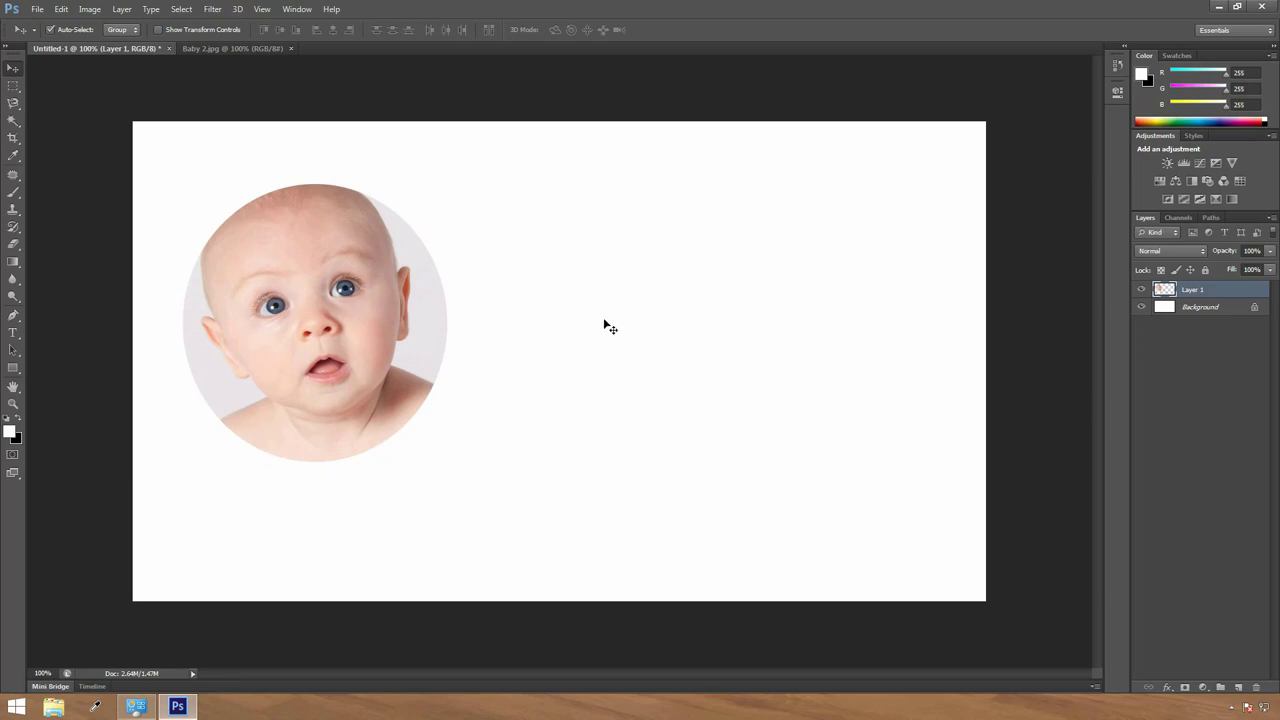
drag(310, 312, 622, 289)
drag(556, 198, 441, 316)
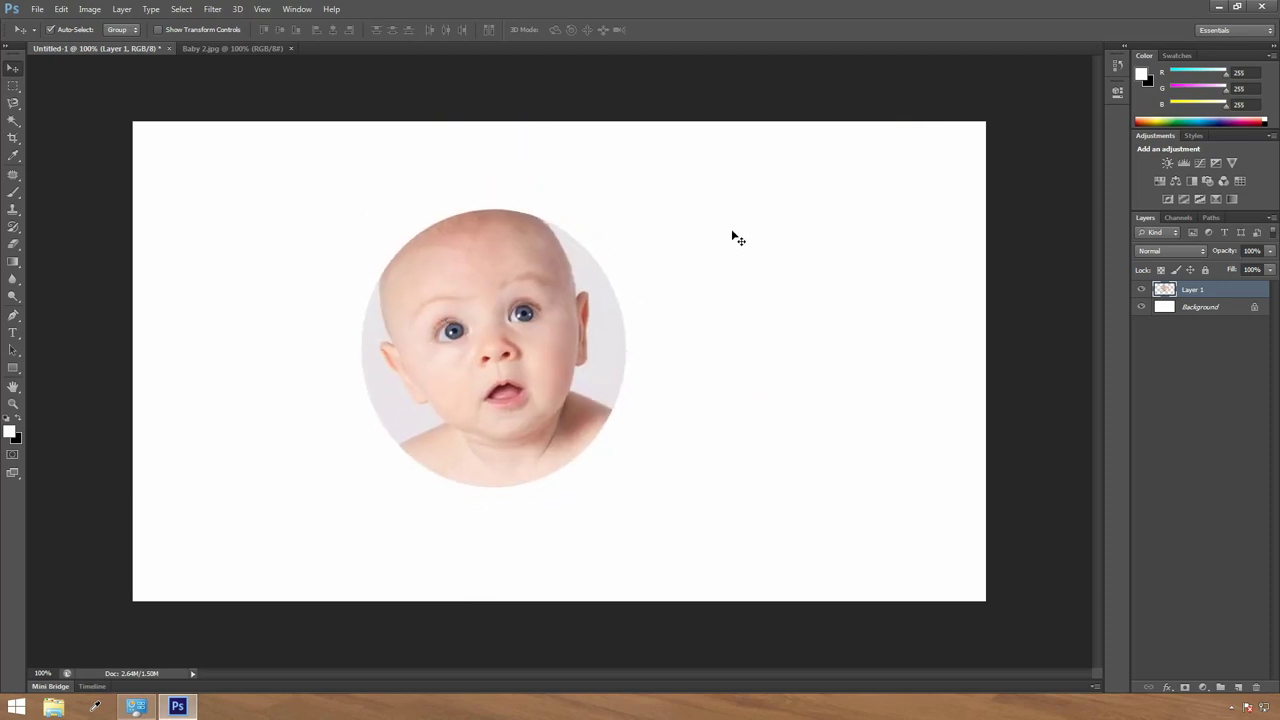
click(16, 92)
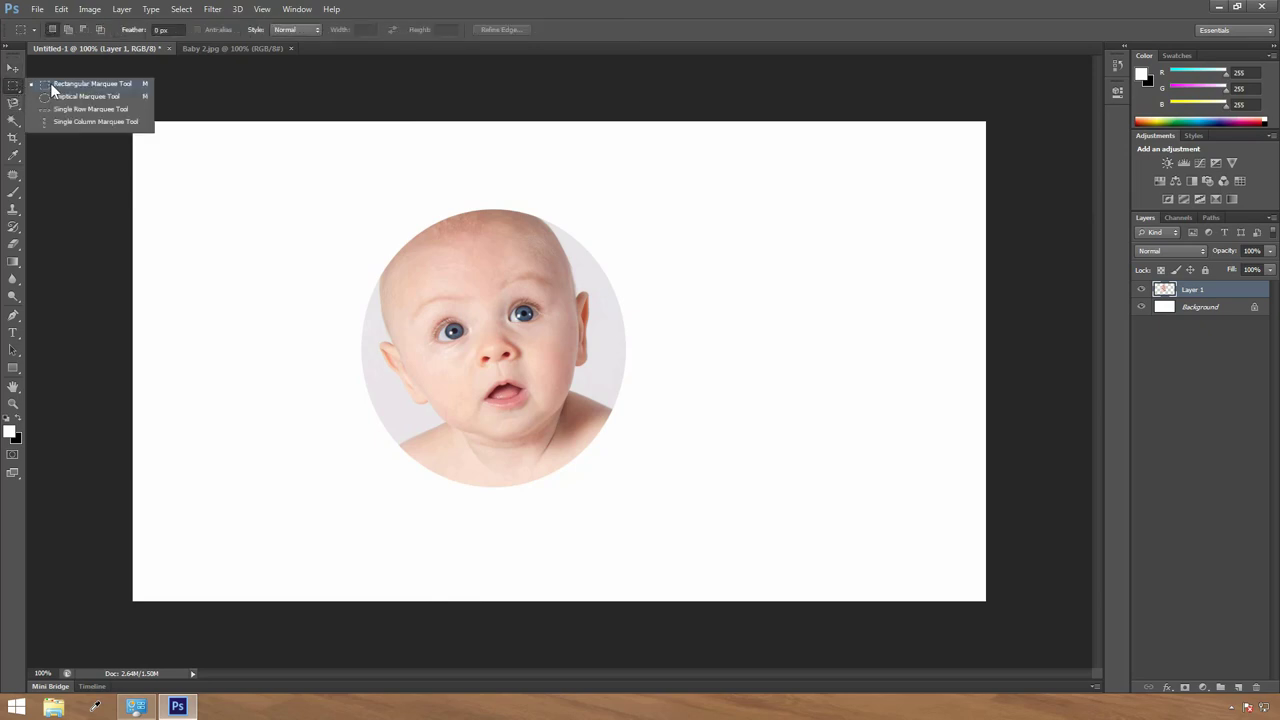
click(52, 88)
click(13, 102)
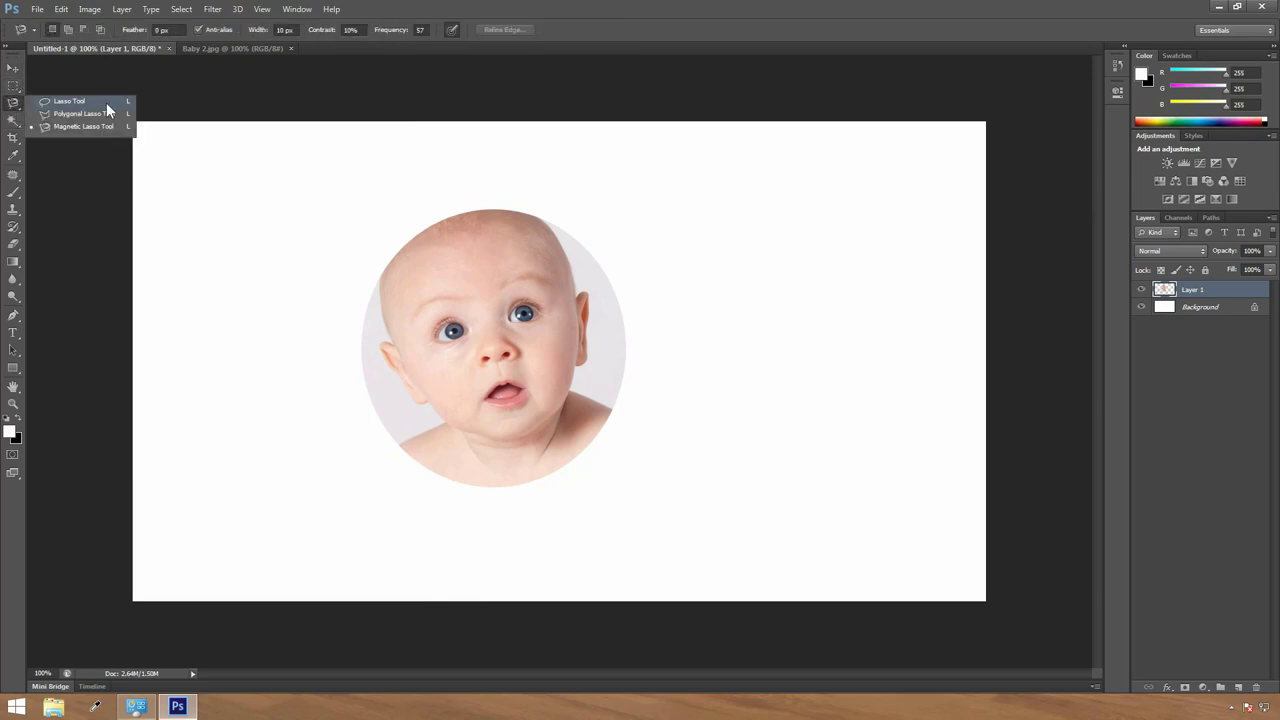
click(106, 100)
click(12, 122)
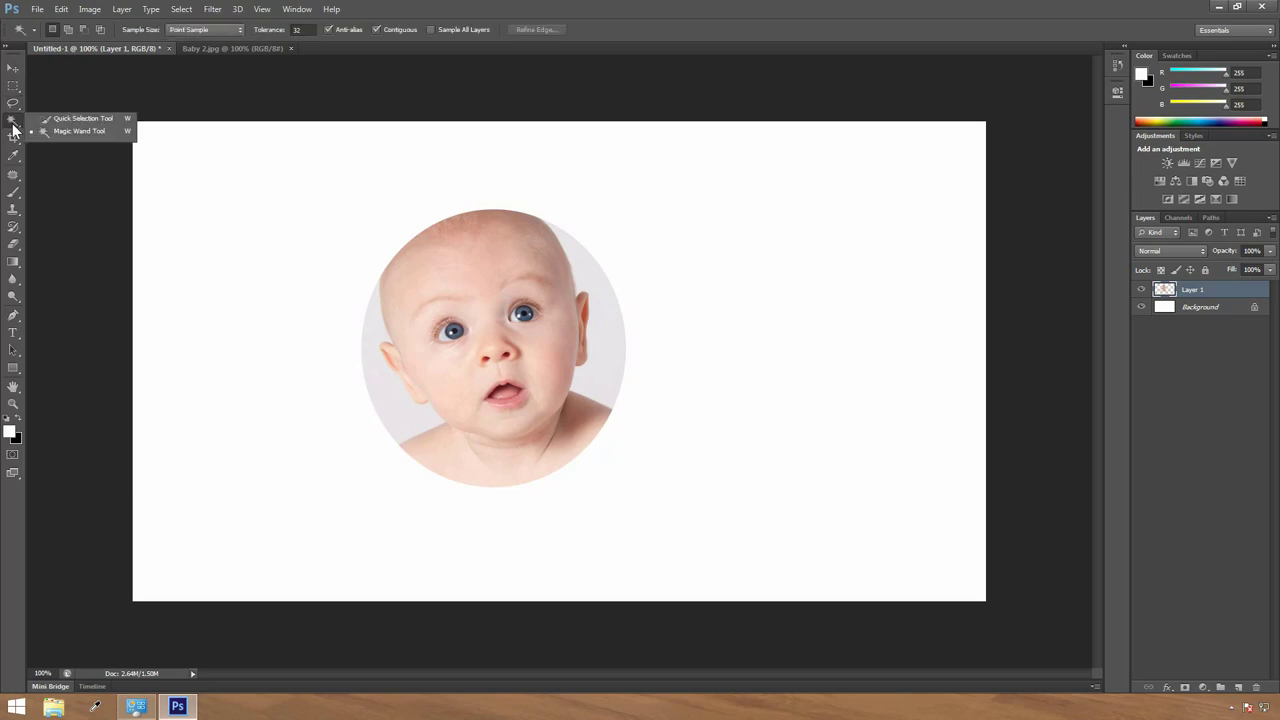
click(82, 122)
click(14, 68)
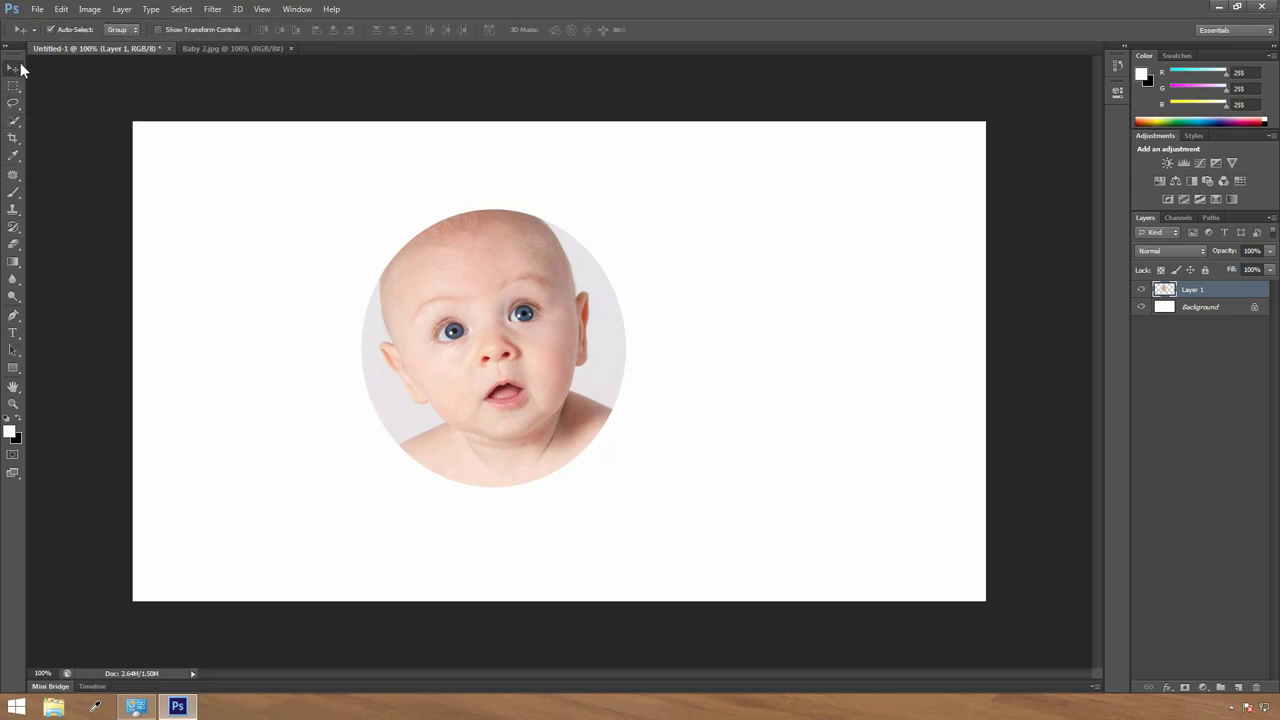